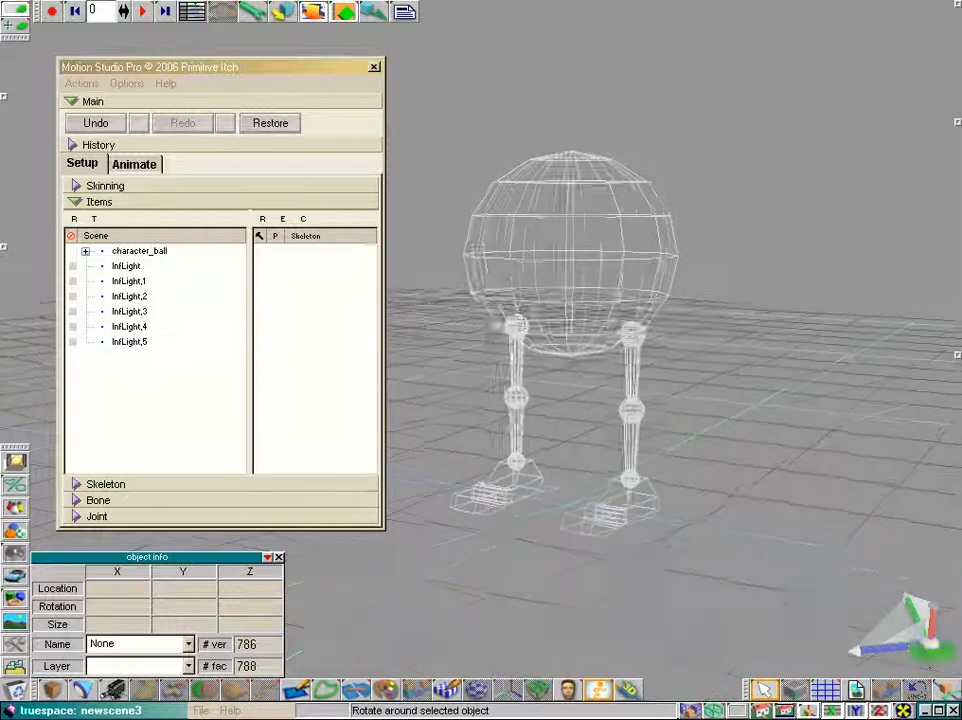
# Add a new skeleton to the character, viewed from the front
pyautogui.scroll(5, 628, 381)
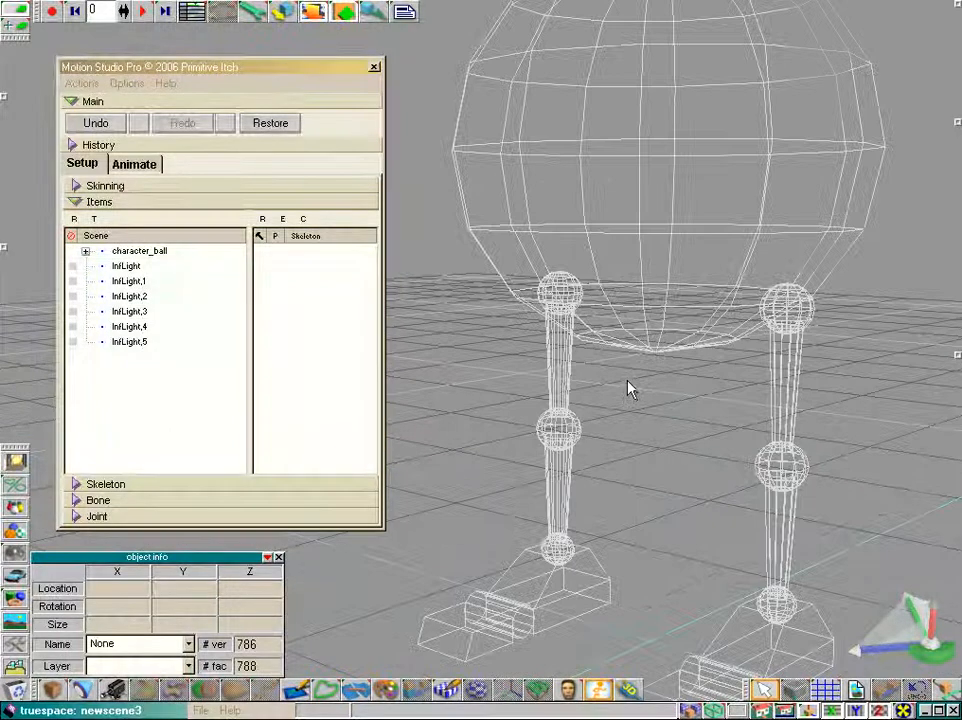
pyautogui.scroll(-1, 787, 337)
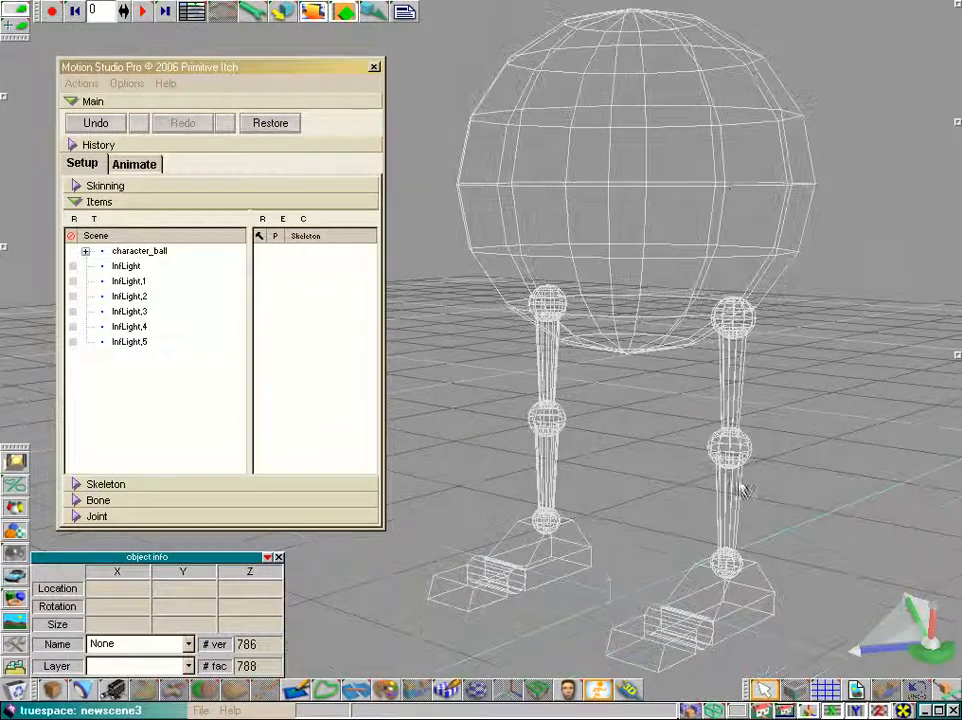
pyautogui.moveTo(926, 654); pyautogui.dragTo(922, 655)
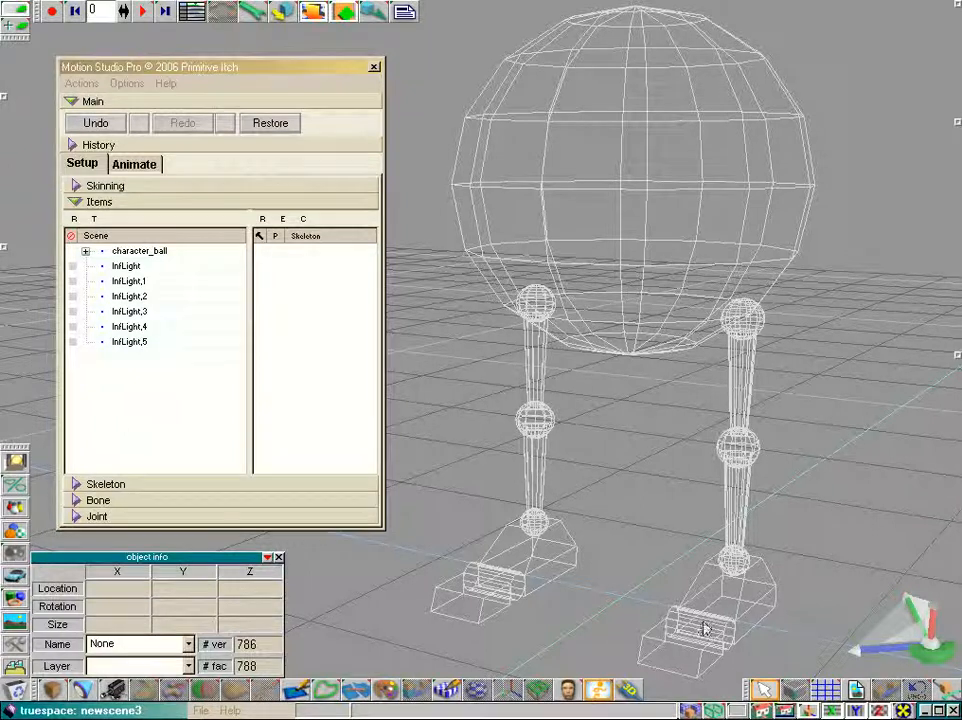
pyautogui.moveTo(922, 660); pyautogui.dragTo(890, 590)
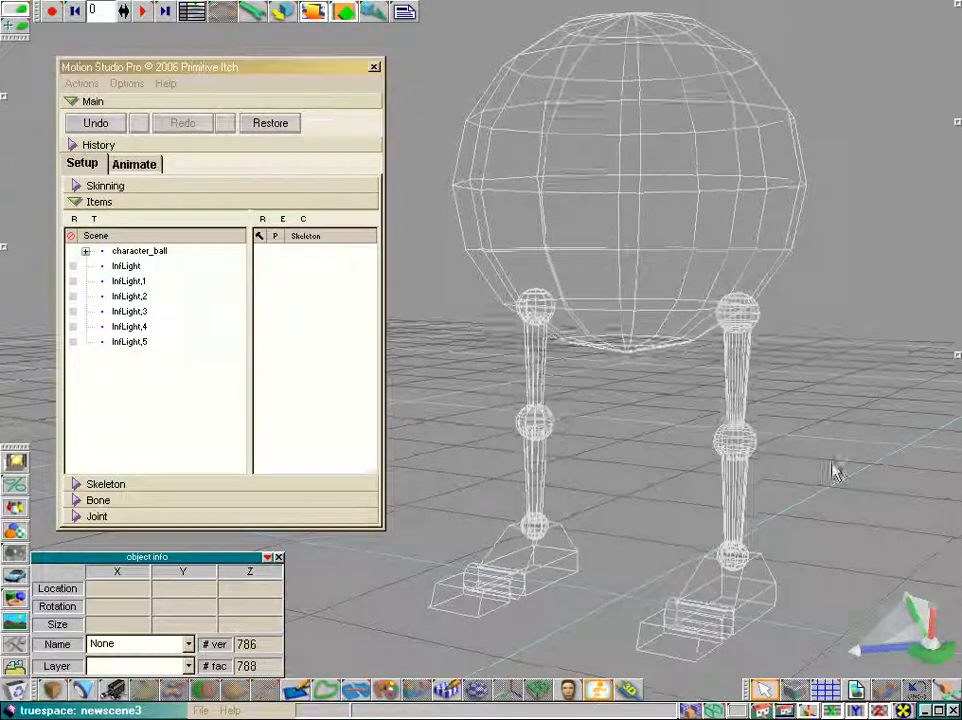
pyautogui.scroll(-3, 808, 366)
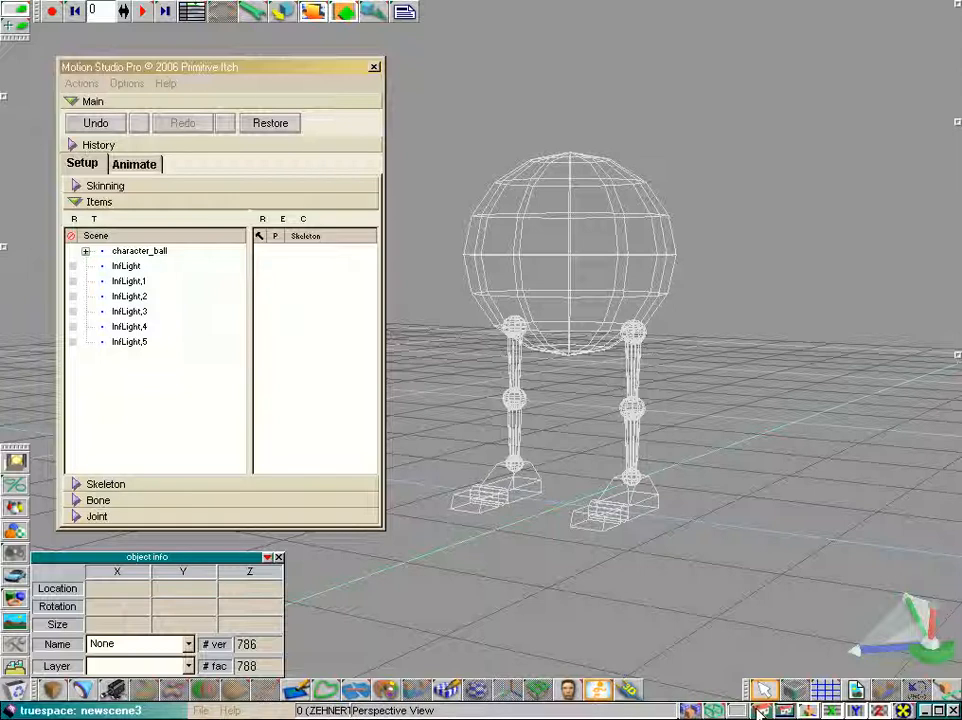
pyautogui.moveTo(760, 710); pyautogui.dragTo(762, 666)
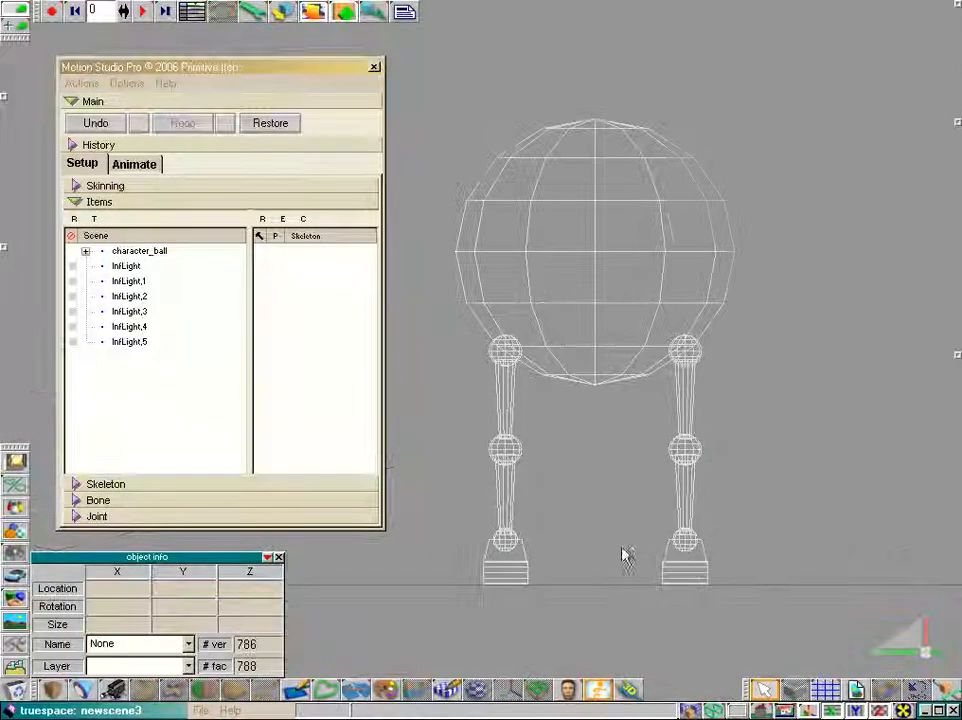
pyautogui.click(77, 484)
pyautogui.click(97, 479)
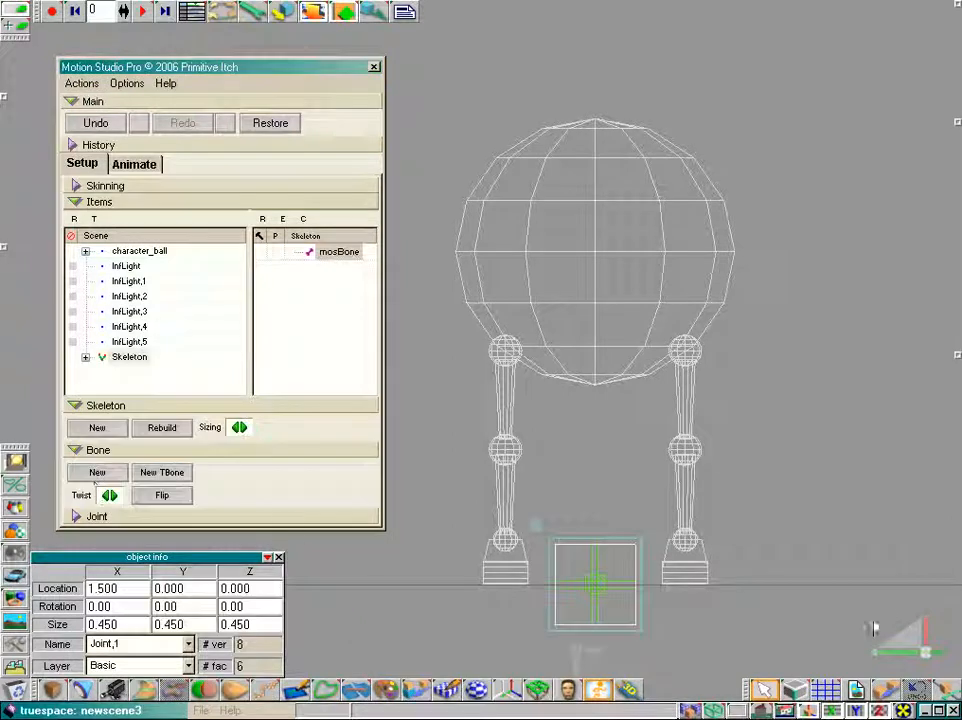
# Move the skeleton's root joint up to the bottom centre of the ball body from the side view
pyautogui.click(765, 690)
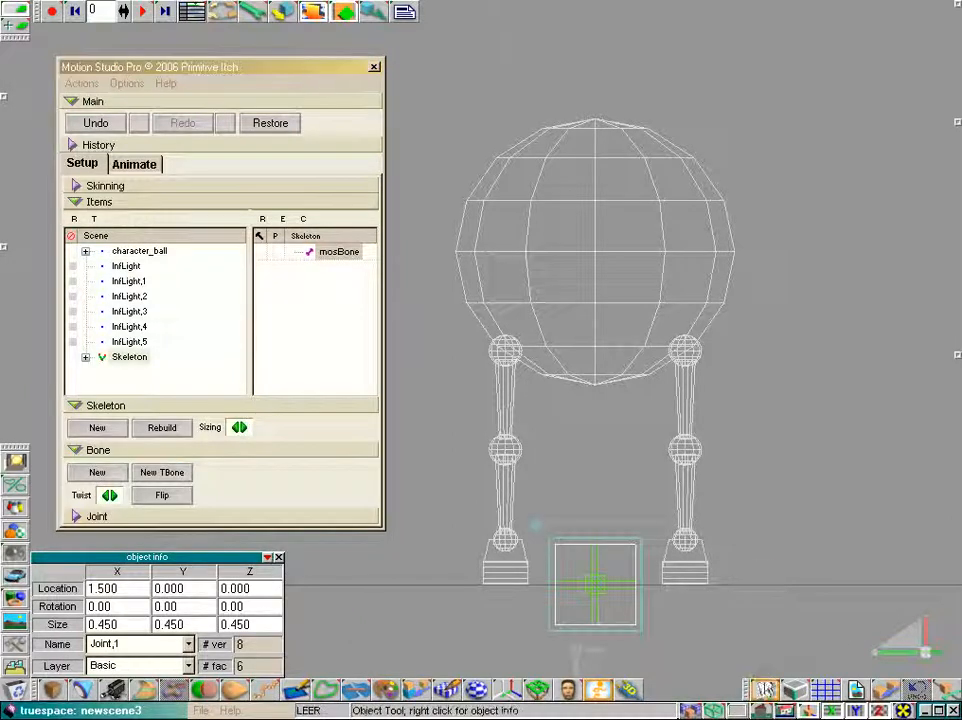
pyautogui.moveTo(762, 711); pyautogui.dragTo(763, 685)
pyautogui.click(625, 587)
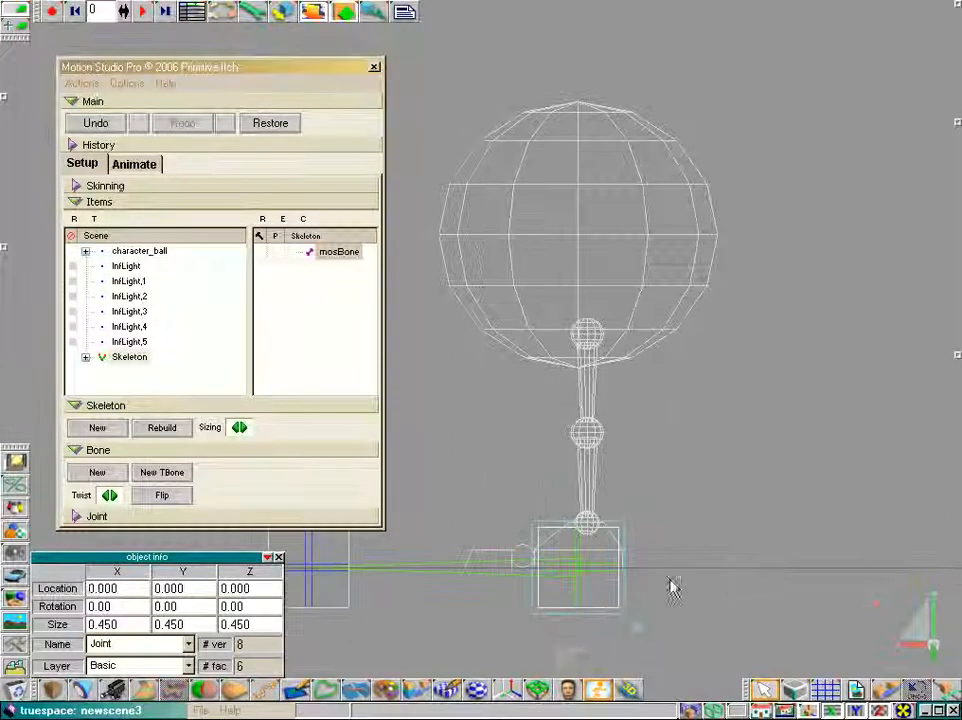
pyautogui.moveTo(669, 579); pyautogui.dragTo(668, 339)
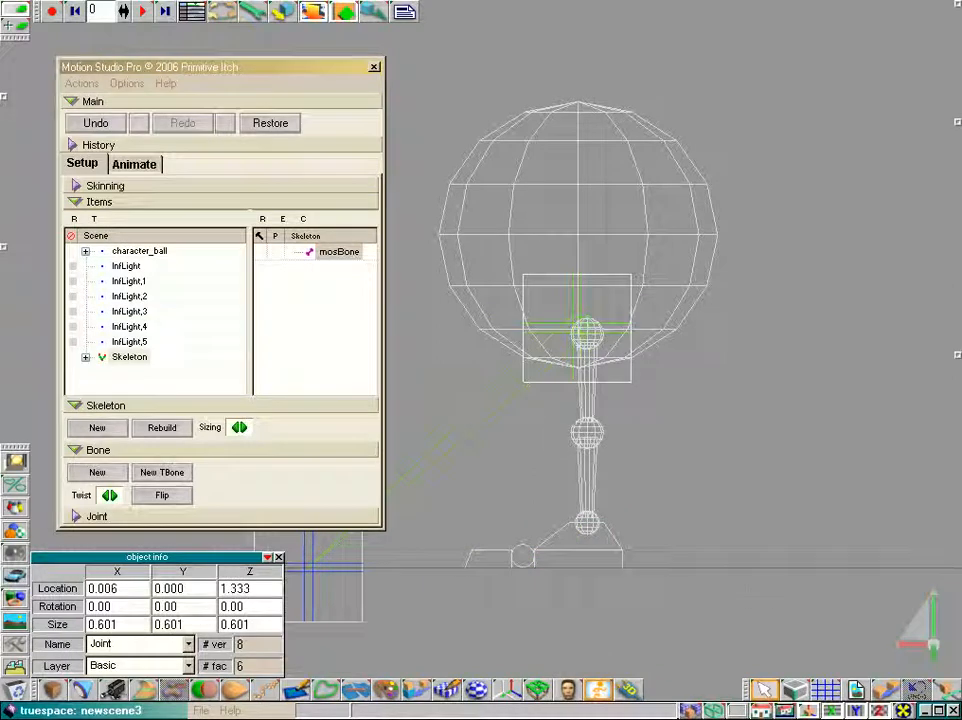
# Drag the first bone's end joint up to the top of the ball
pyautogui.click(349, 564)
pyautogui.moveTo(503, 609); pyautogui.dragTo(770, 129)
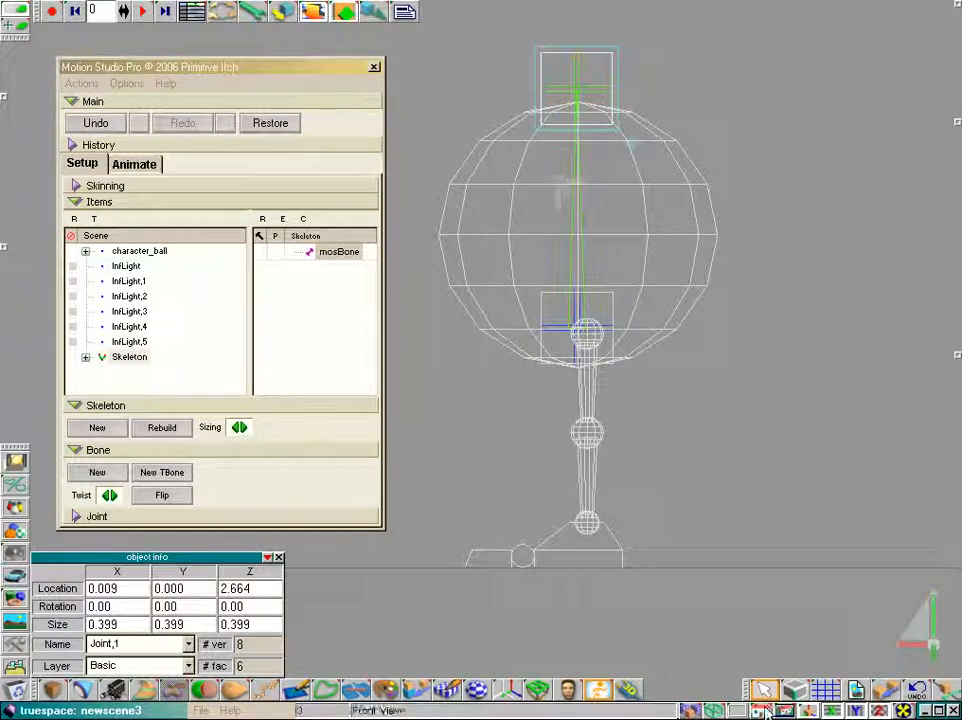
# Add a new bone from the root joint out to the hip of the leg on the left, in front view
pyautogui.moveTo(767, 712); pyautogui.dragTo(768, 656)
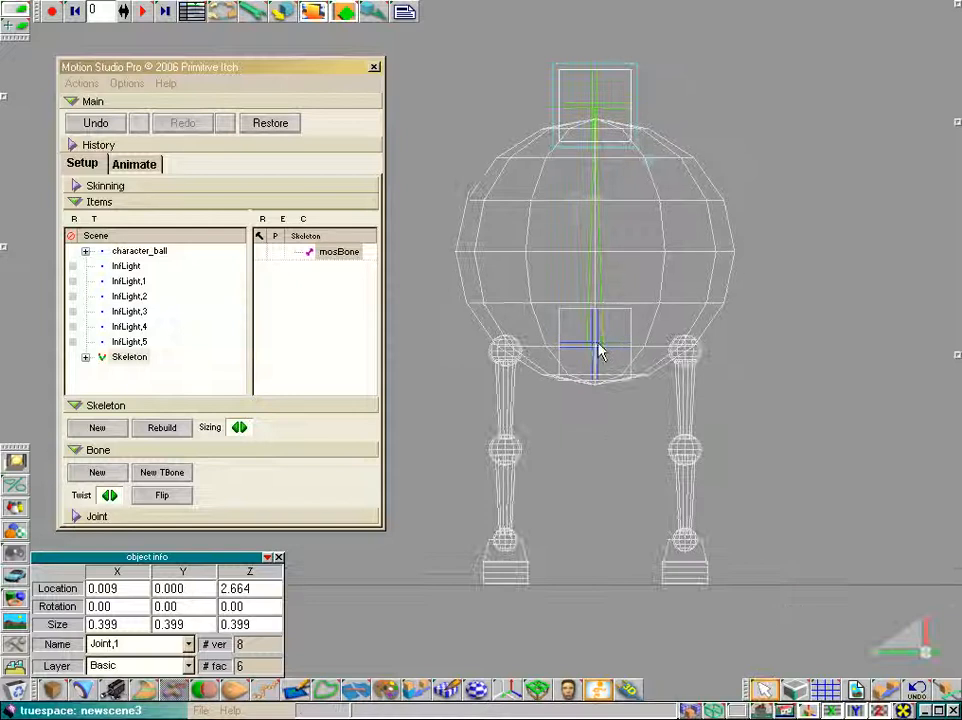
pyautogui.click(600, 350)
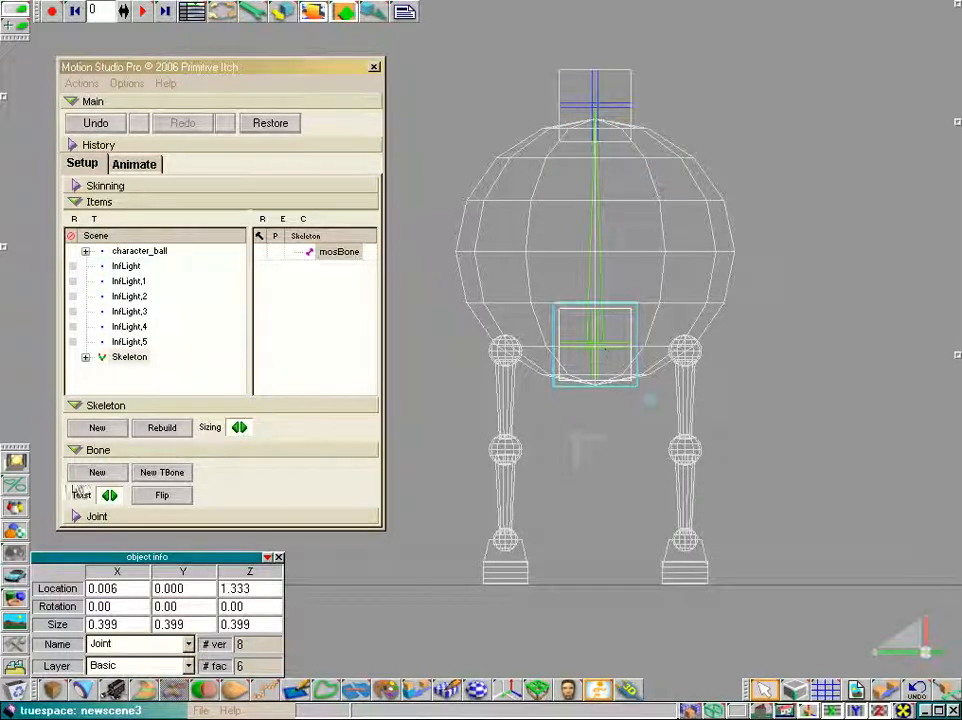
pyautogui.click(76, 405)
pyautogui.click(95, 471)
pyautogui.moveTo(485, 648); pyautogui.dragTo(395, 413)
pyautogui.click(597, 348)
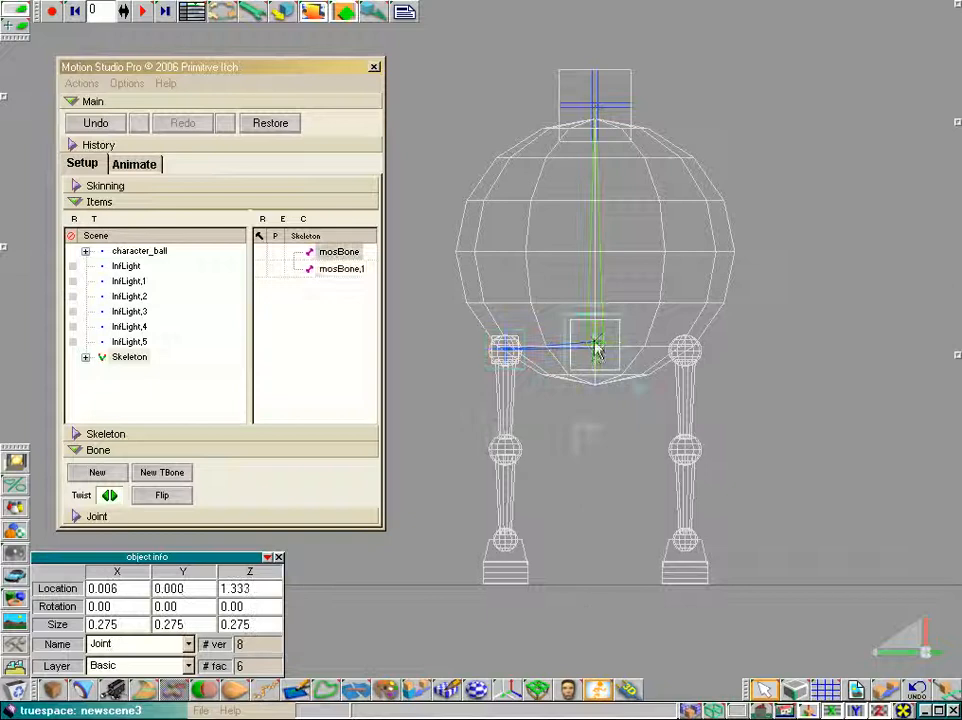
# Add another bone from the root joint out to the hip of the leg on the right
pyautogui.click(84, 476)
pyautogui.moveTo(389, 616); pyautogui.dragTo(517, 262)
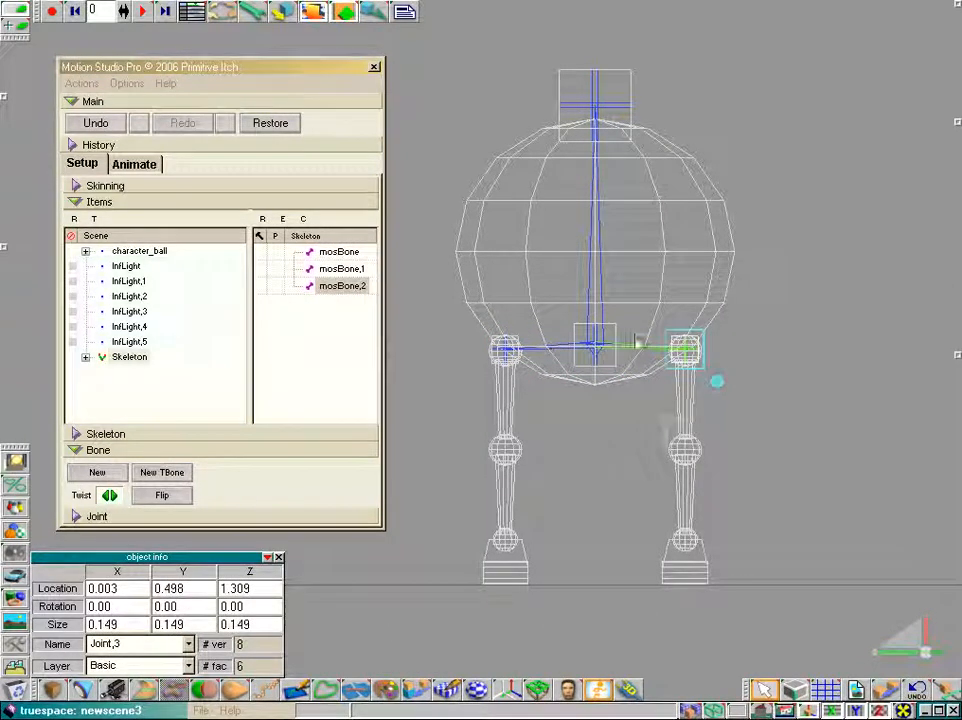
# Extend that leg's chain with new bones down to the knee and then the ankle
pyautogui.click(97, 472)
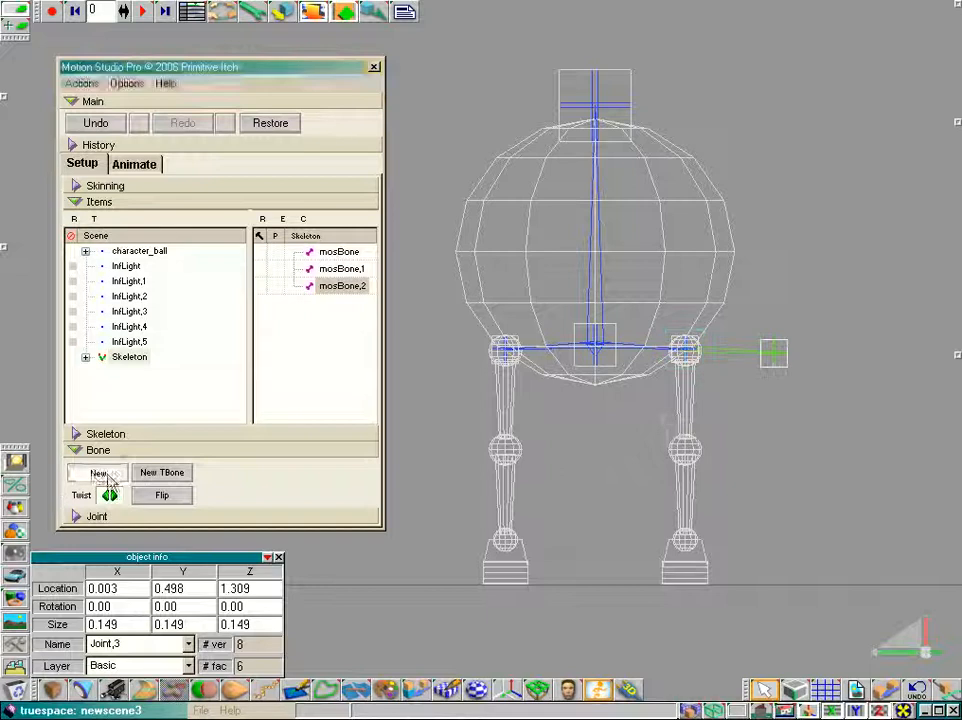
pyautogui.moveTo(870, 447); pyautogui.dragTo(780, 547)
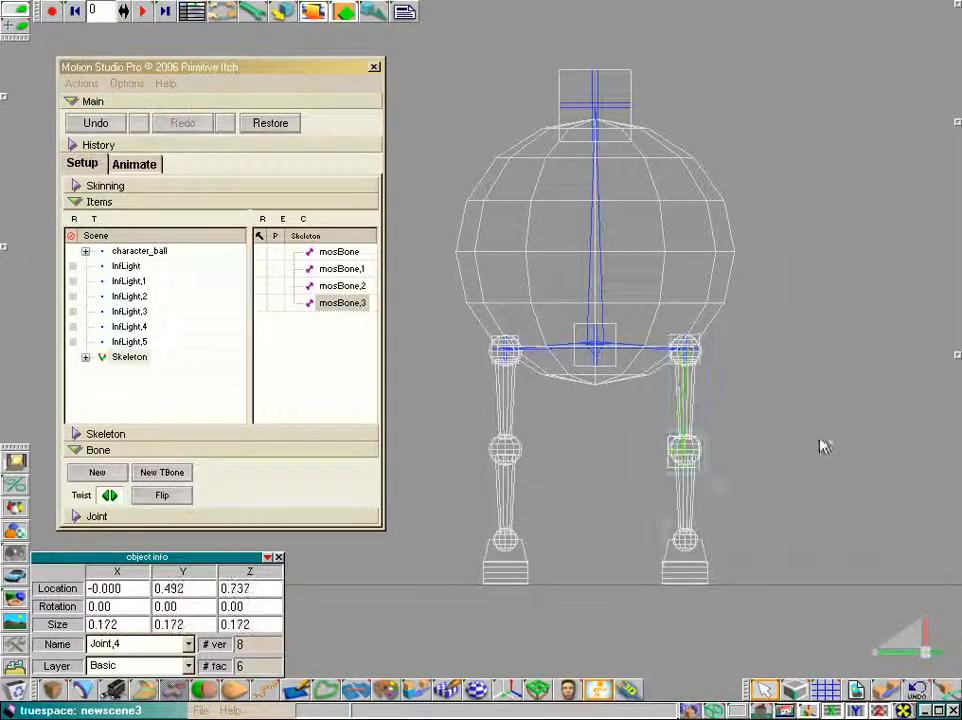
pyautogui.click(97, 472)
pyautogui.moveTo(829, 453); pyautogui.dragTo(684, 541)
# Switch to Animate mode and drag the root joint sideways to test how the bones follow
pyautogui.moveTo(763, 711); pyautogui.dragTo(766, 694)
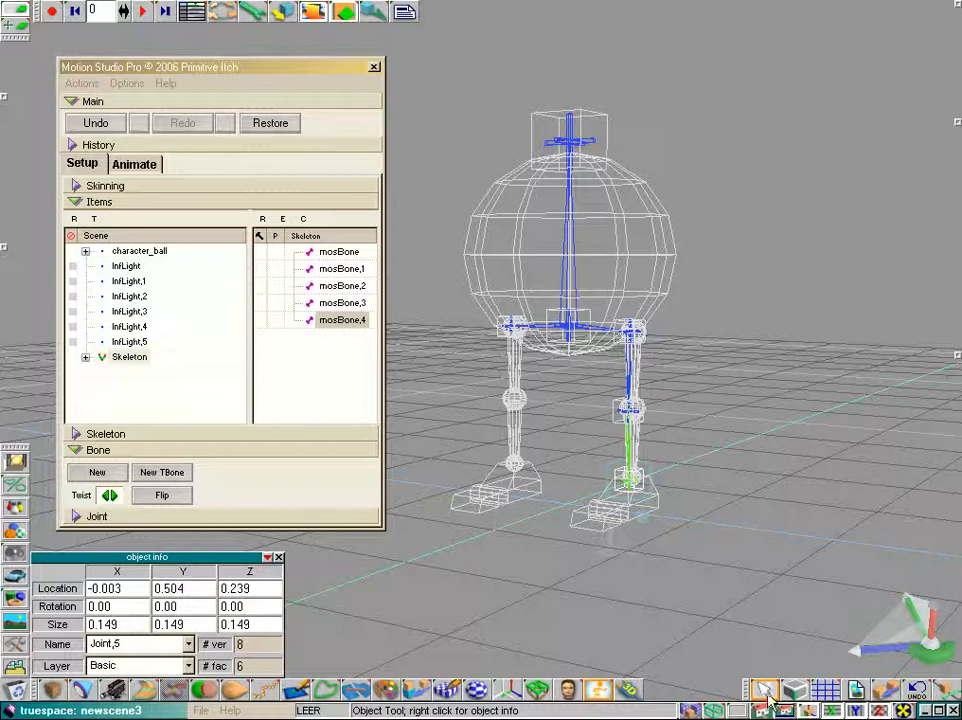
pyautogui.moveTo(823, 613); pyautogui.dragTo(810, 538, button='middle')
pyautogui.scroll(2, 812, 538)
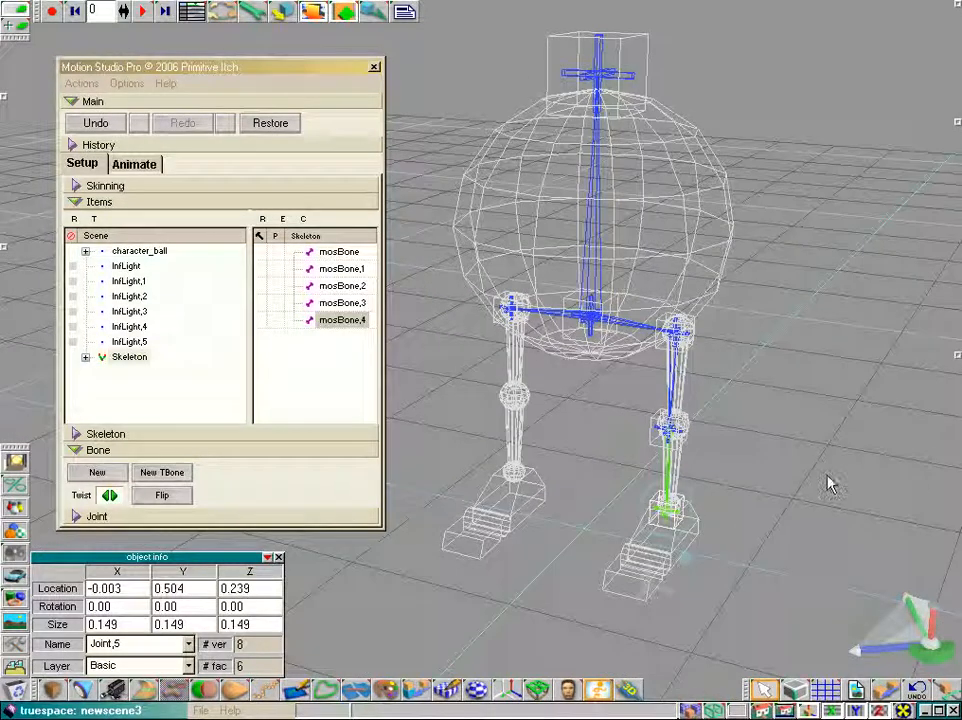
pyautogui.click(138, 165)
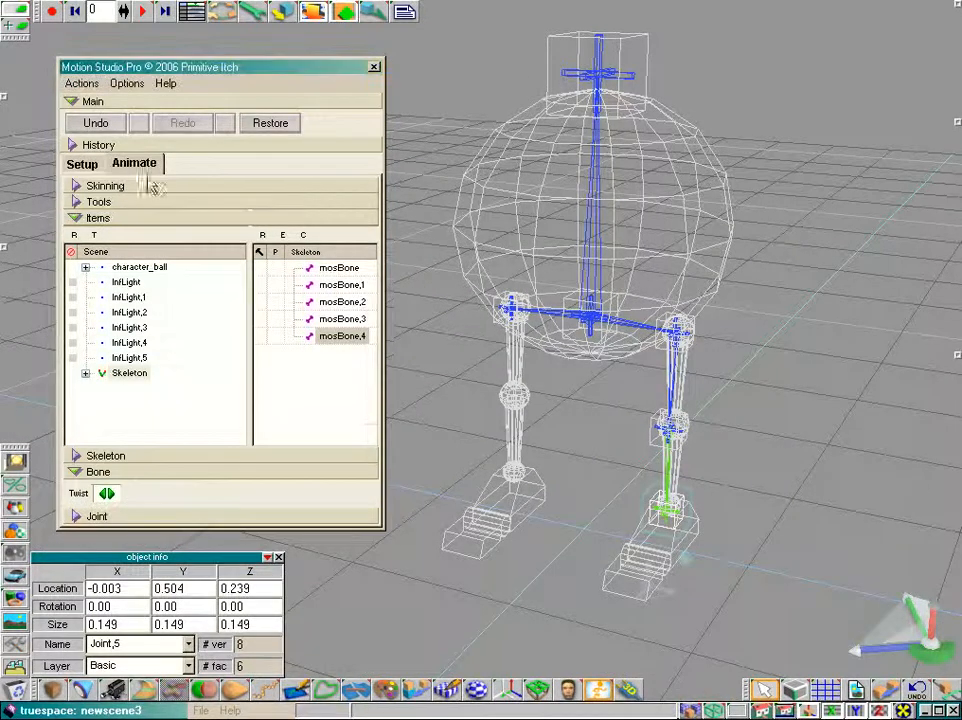
pyautogui.click(588, 316)
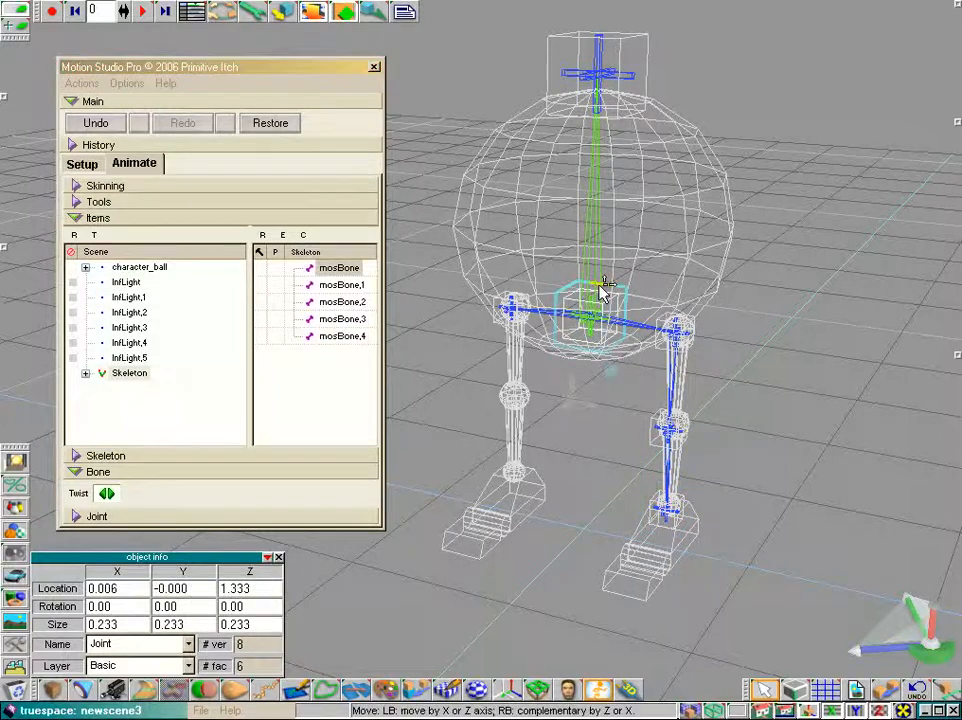
pyautogui.moveTo(606, 298); pyautogui.dragTo(593, 331)
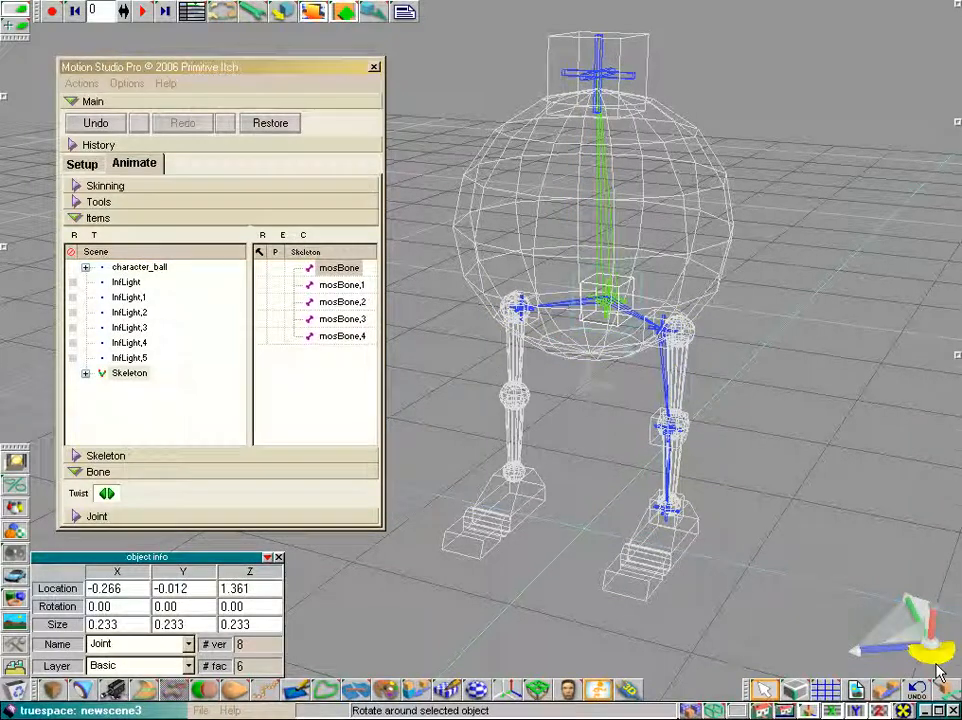
# Select the right hip joint, then move the root joint back to the centre of the body
pyautogui.moveTo(930, 650); pyautogui.dragTo(558, 236)
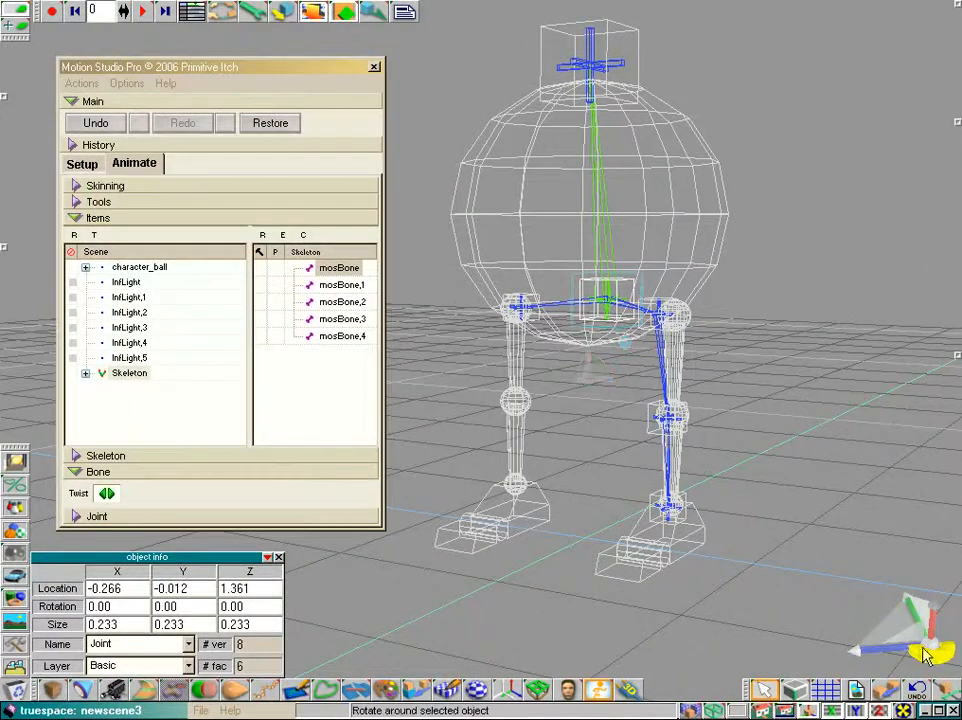
pyautogui.moveTo(923, 648); pyautogui.dragTo(903, 660)
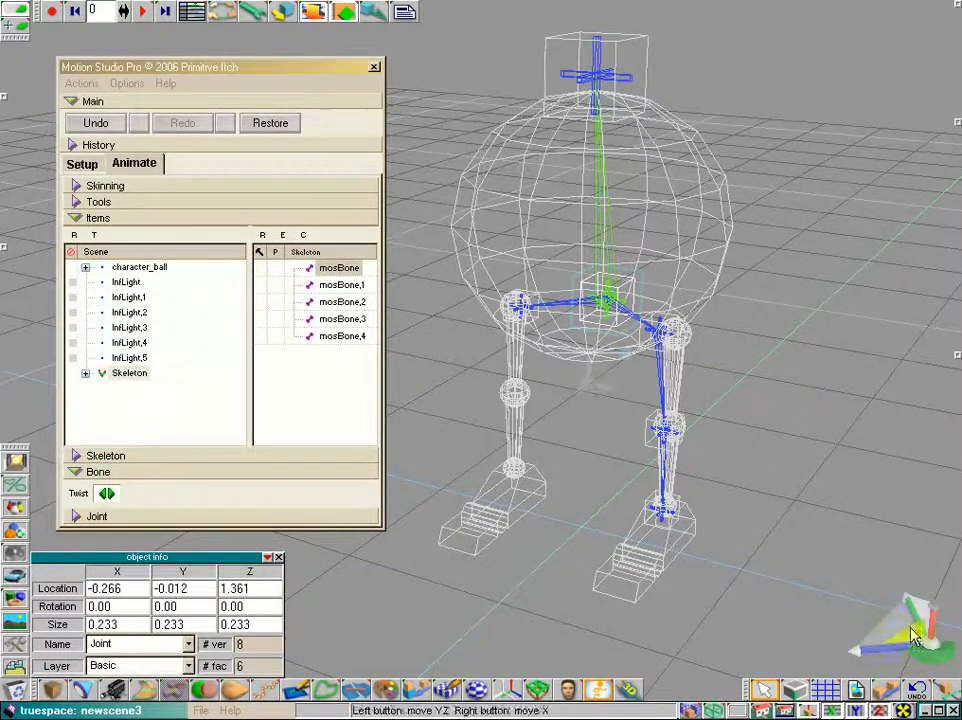
pyautogui.moveTo(928, 672); pyautogui.dragTo(922, 665)
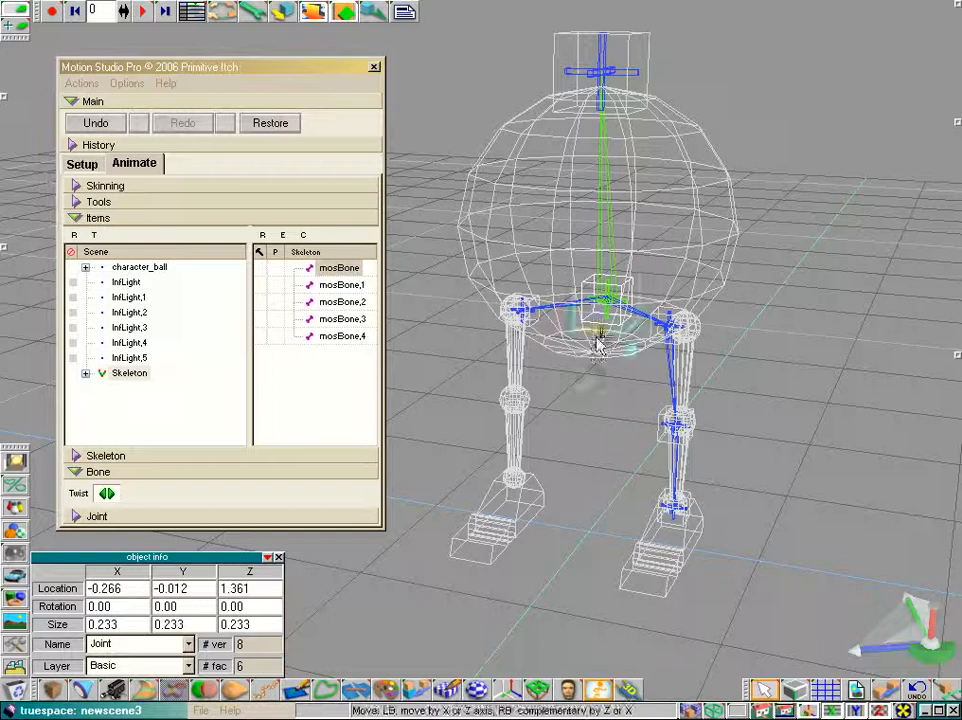
pyautogui.click(678, 328)
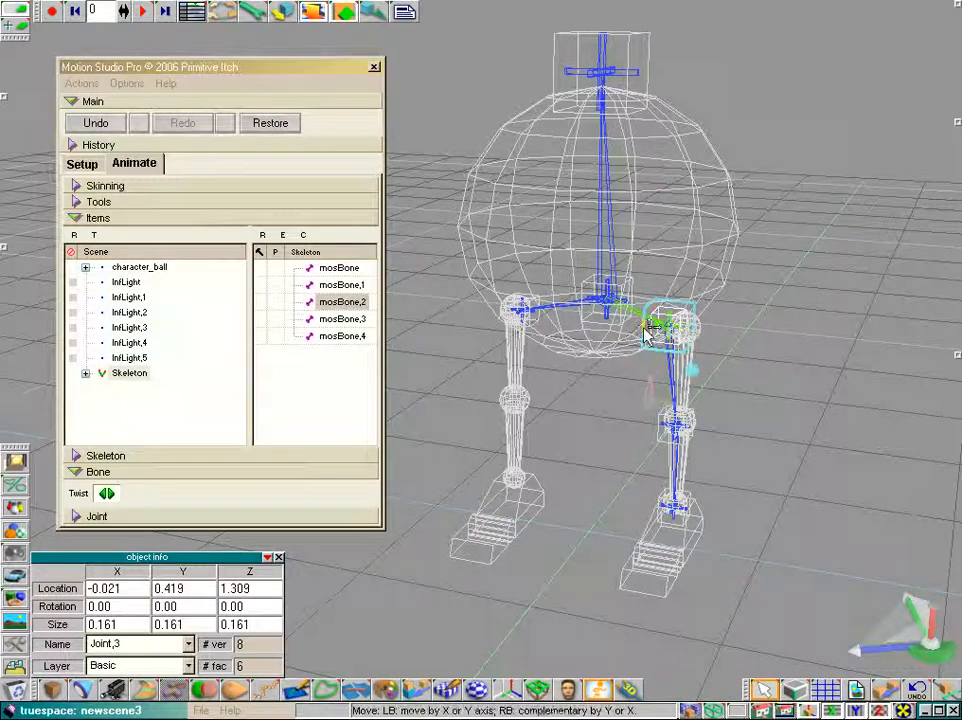
pyautogui.click(603, 284)
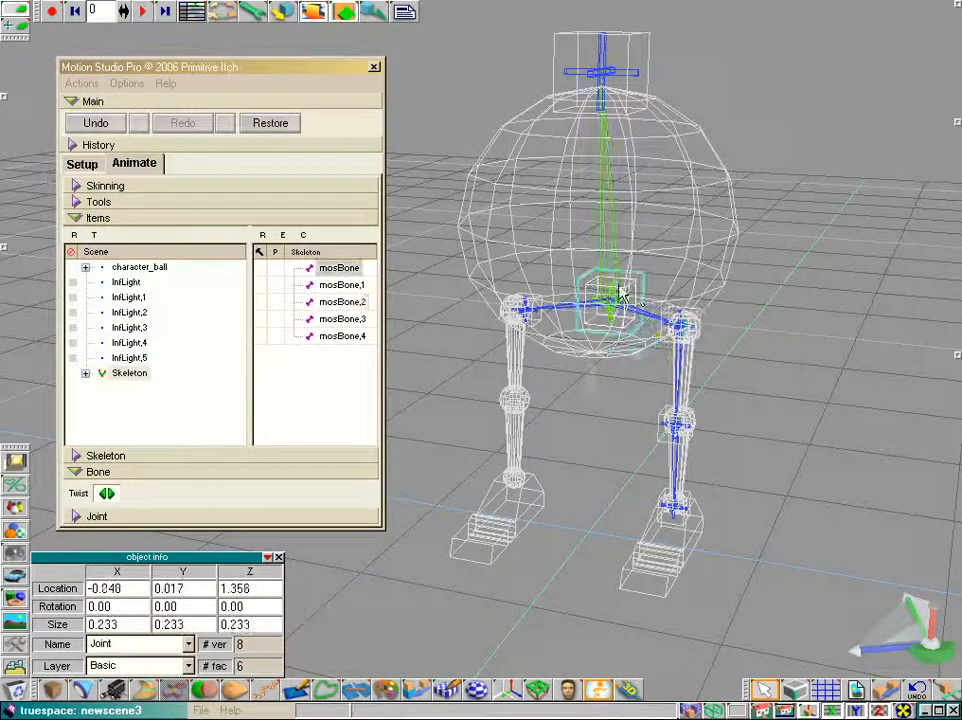
pyautogui.moveTo(932, 654); pyautogui.dragTo(917, 660)
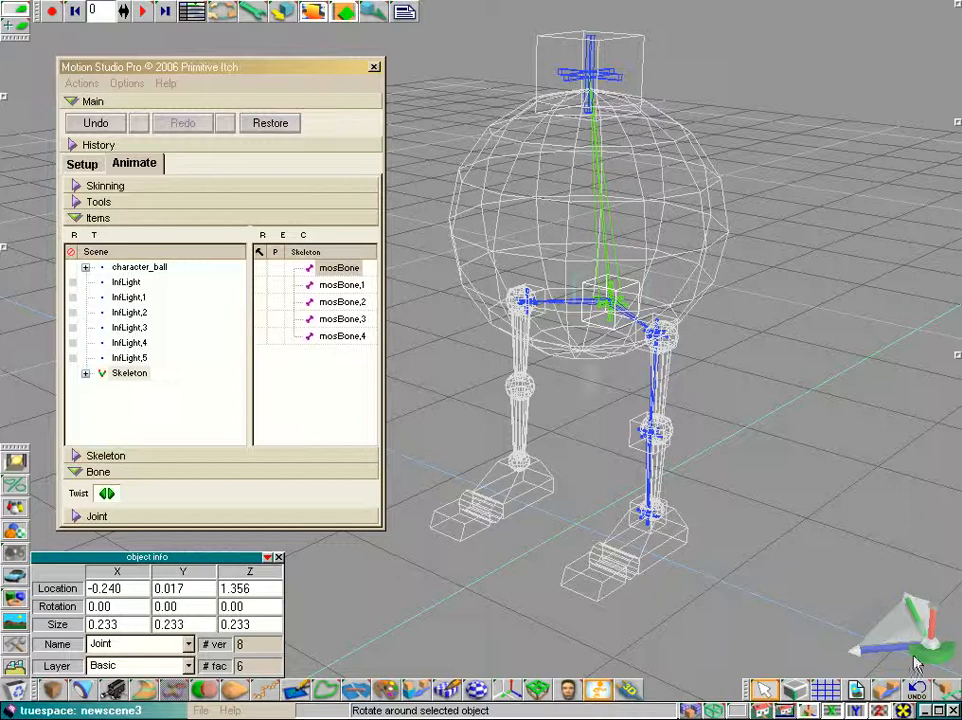
pyautogui.moveTo(620, 300); pyautogui.dragTo(599, 339)
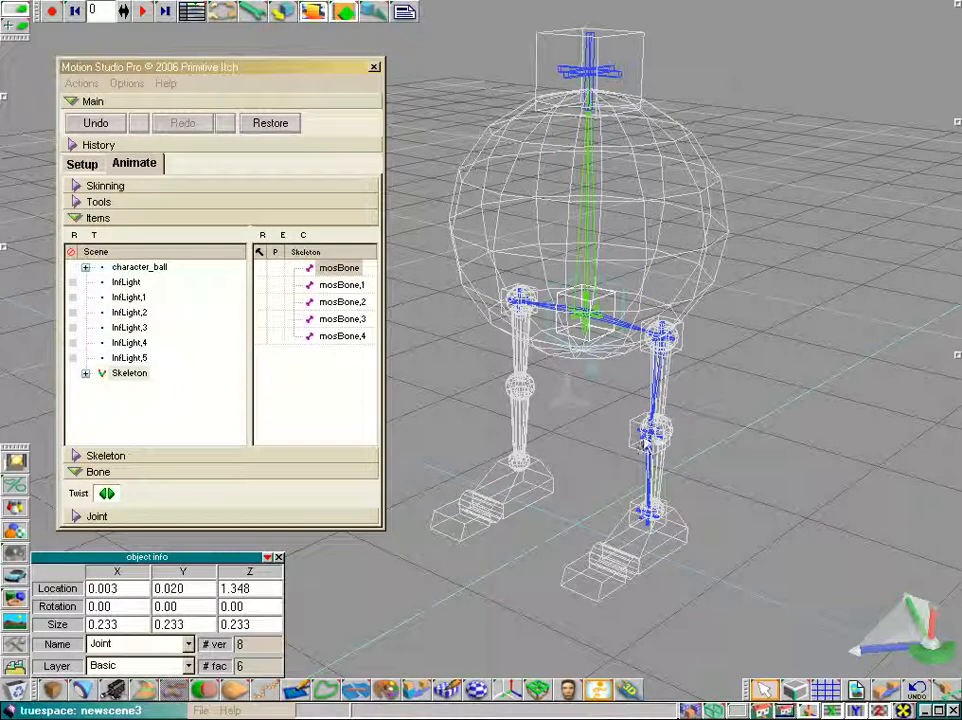
# Reload the saved newscene3 scene from the scene library
pyautogui.moveTo(926, 655); pyautogui.dragTo(914, 650)
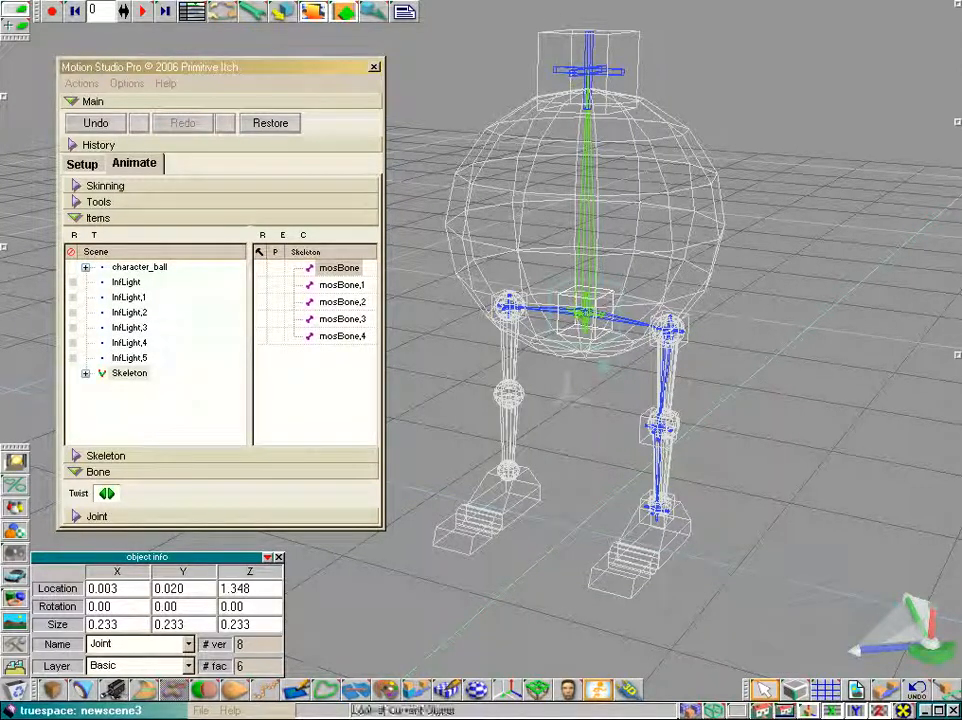
pyautogui.moveTo(928, 646); pyautogui.dragTo(926, 652)
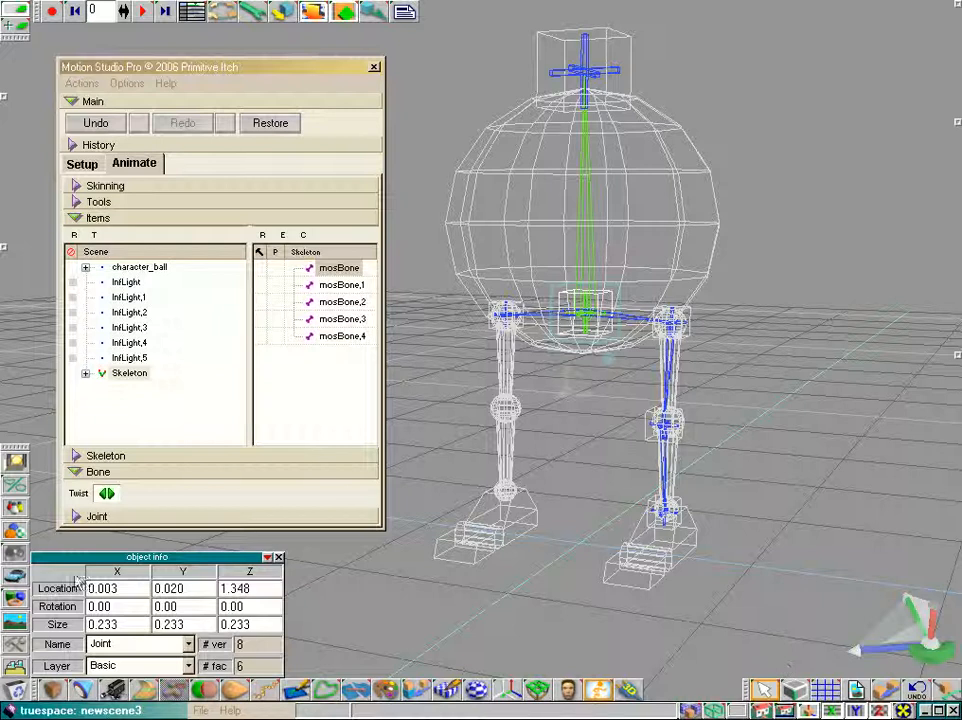
pyautogui.click(15, 462)
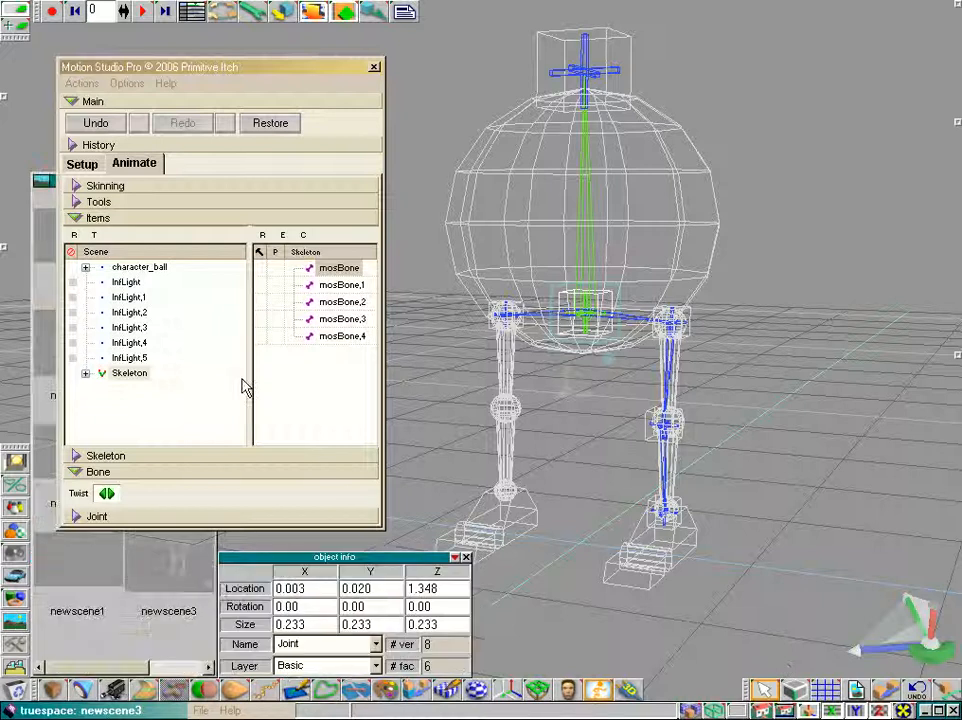
pyautogui.doubleClick(190, 590)
pyautogui.click(500, 412)
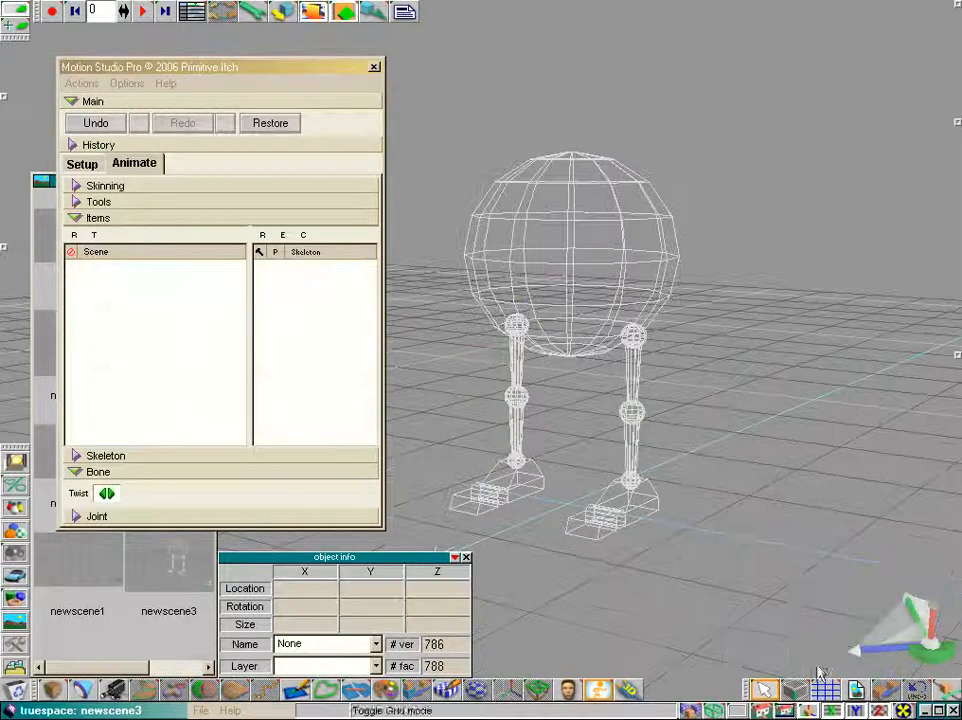
# Return to Setup mode in front view and open the Skeleton section
pyautogui.moveTo(762, 711); pyautogui.dragTo(762, 620)
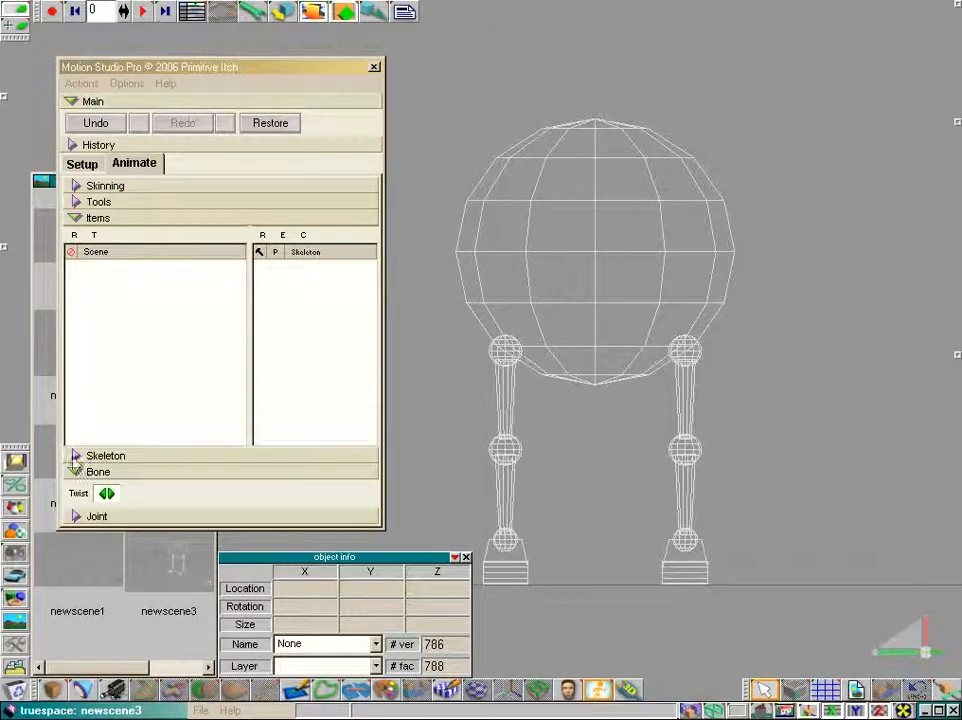
pyautogui.click(82, 164)
pyautogui.click(76, 434)
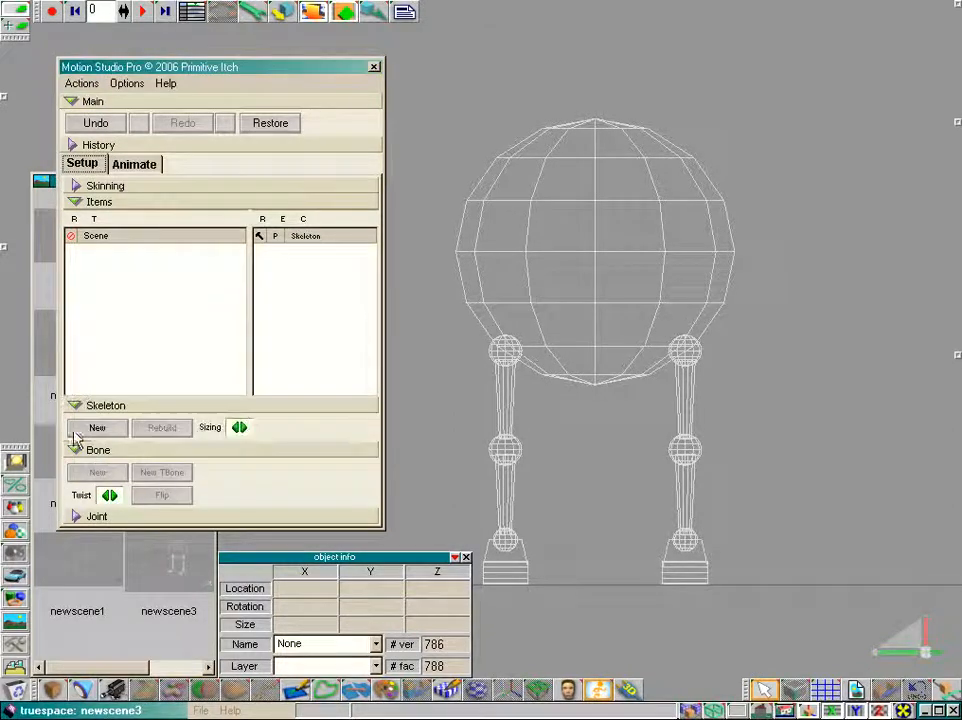
# Create a new skeleton and, in side view, position its bone vertically from the body's base to just above its top
pyautogui.click(97, 428)
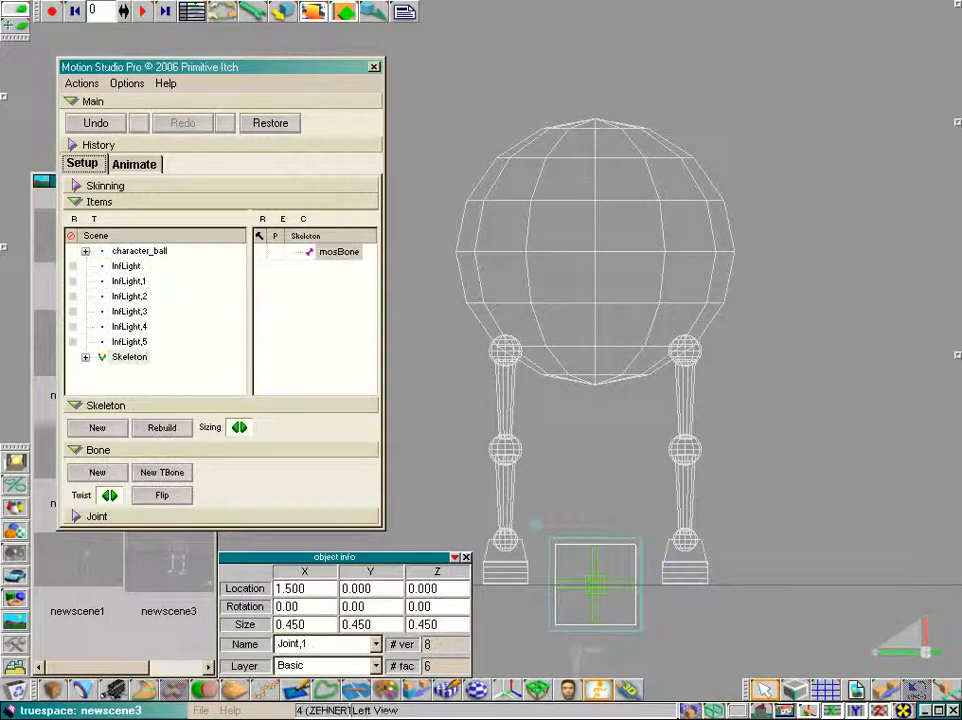
pyautogui.click(760, 712)
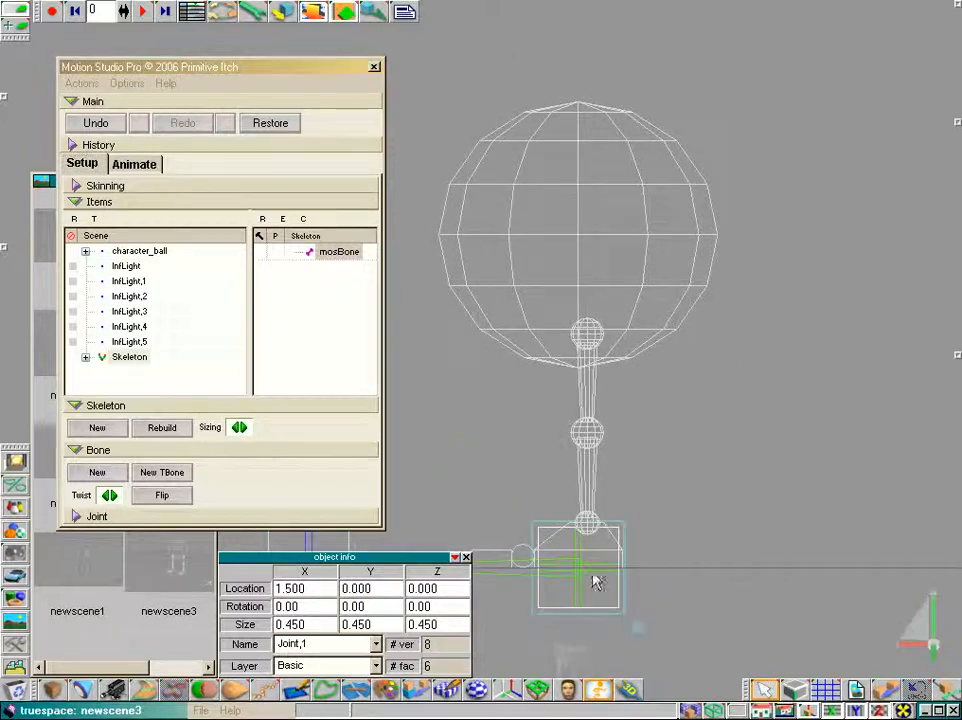
pyautogui.moveTo(594, 577); pyautogui.dragTo(589, 334)
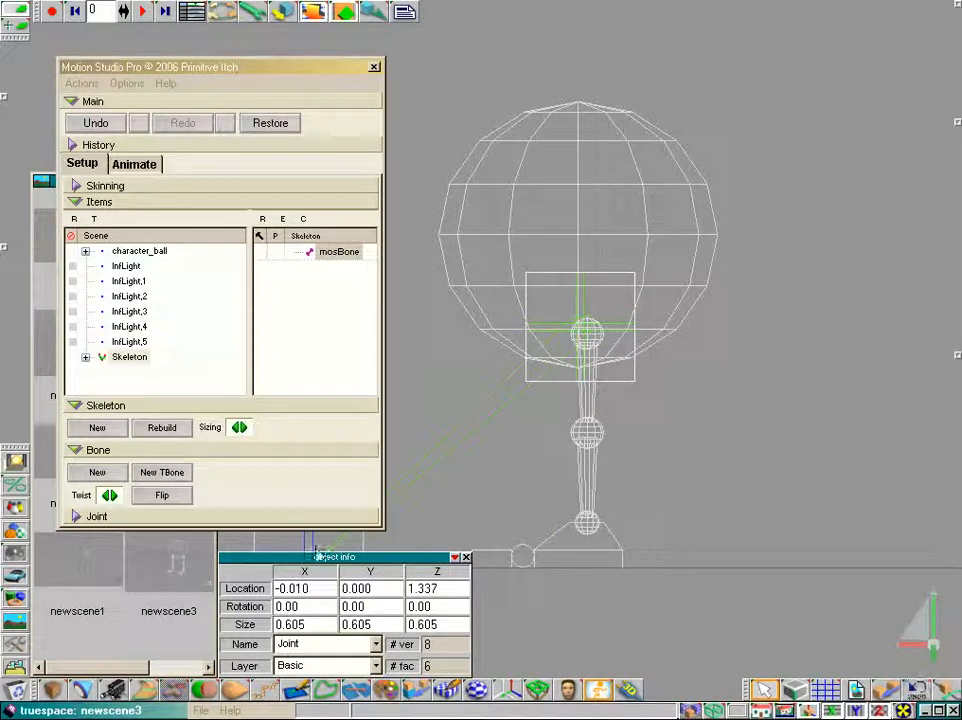
pyautogui.moveTo(318, 541); pyautogui.dragTo(585, 78)
pyautogui.moveTo(761, 711); pyautogui.dragTo(755, 645)
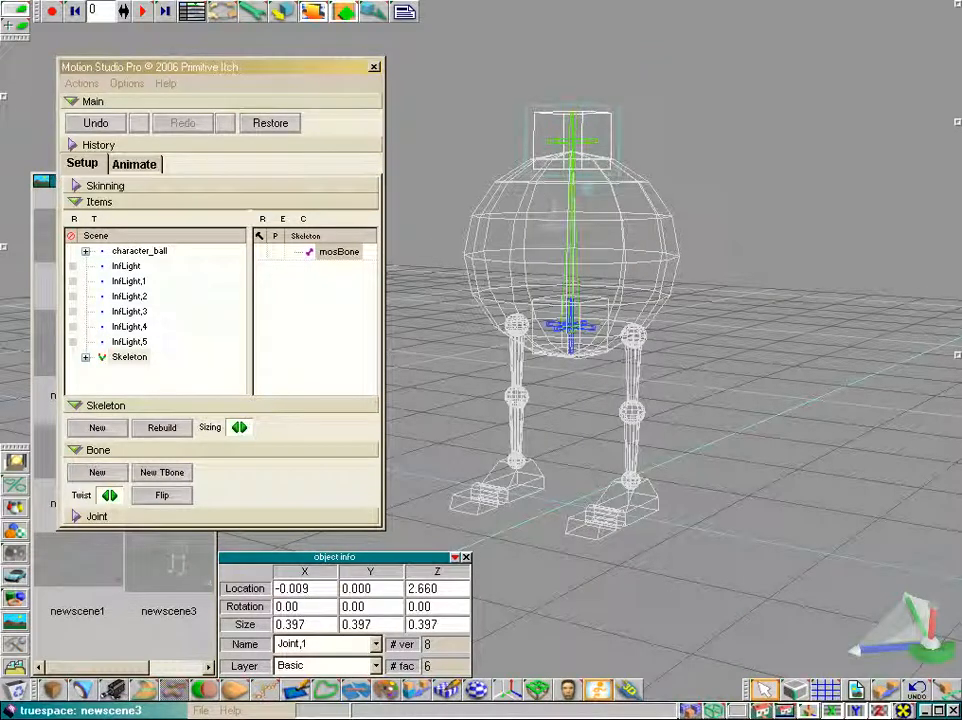
# Create a second skeleton and, in side view, place its bone from hip height down to knee height
pyautogui.click(97, 427)
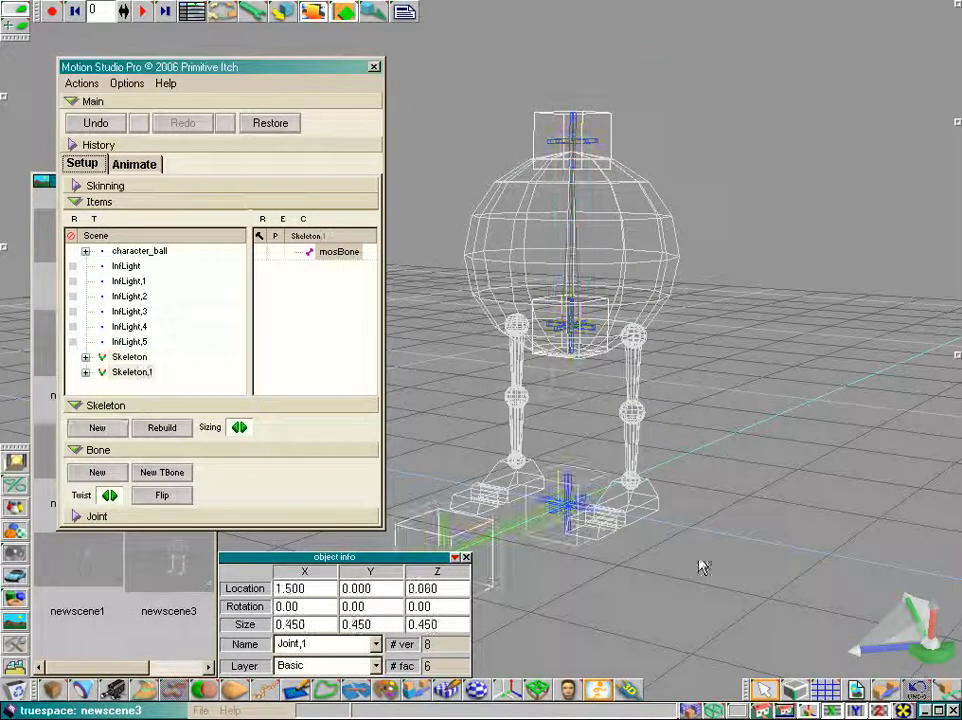
pyautogui.moveTo(761, 711); pyautogui.dragTo(762, 682)
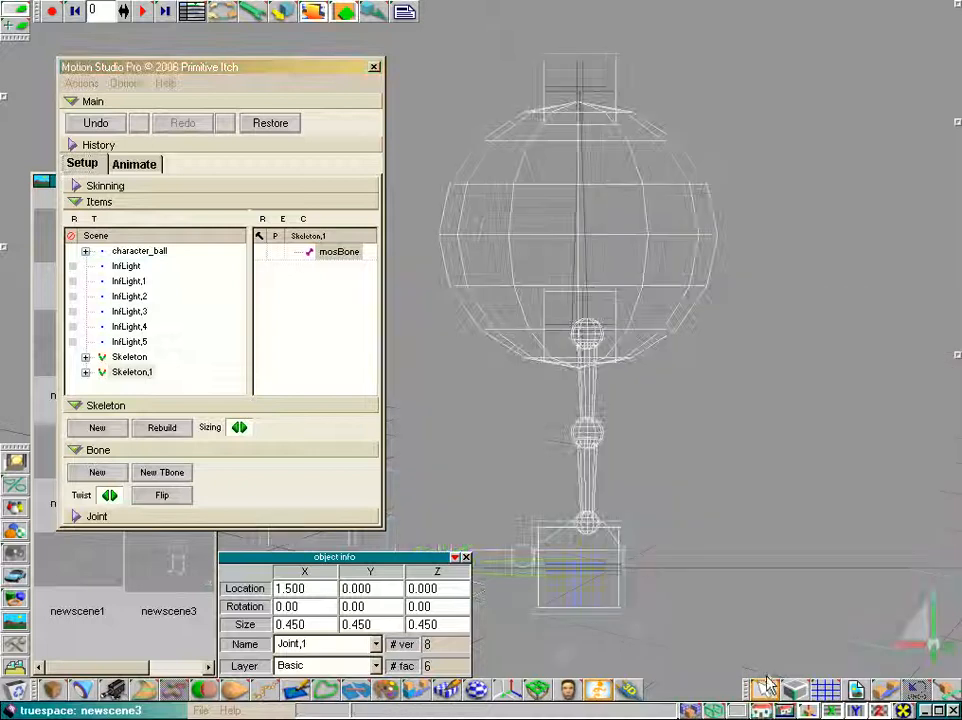
pyautogui.click(574, 575)
pyautogui.moveTo(574, 575); pyautogui.dragTo(582, 340)
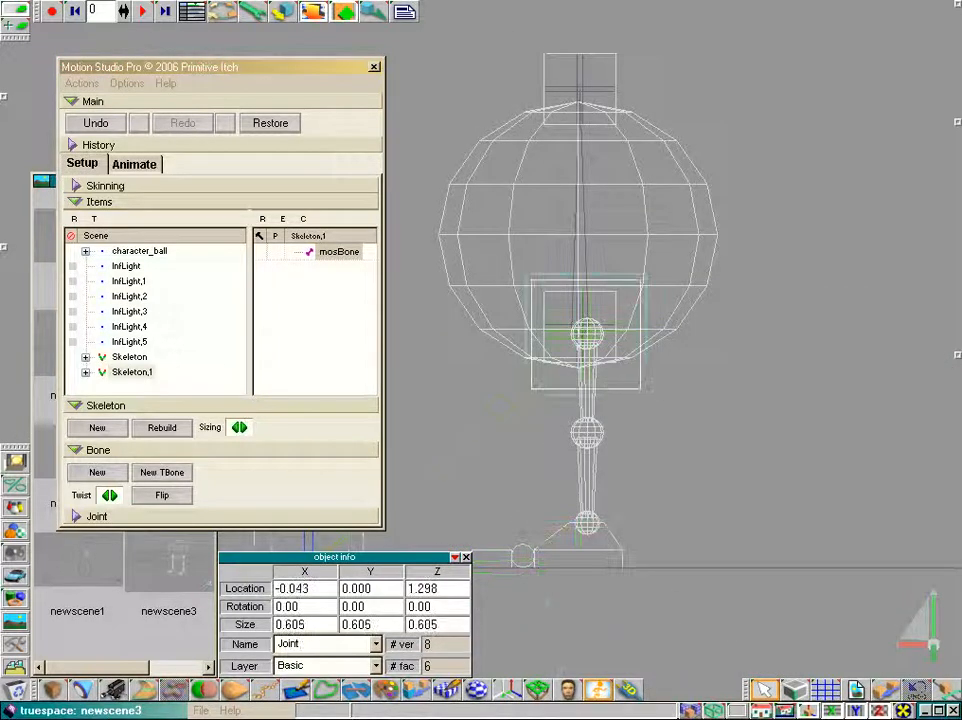
pyautogui.click(311, 548)
pyautogui.moveTo(751, 644); pyautogui.dragTo(583, 431)
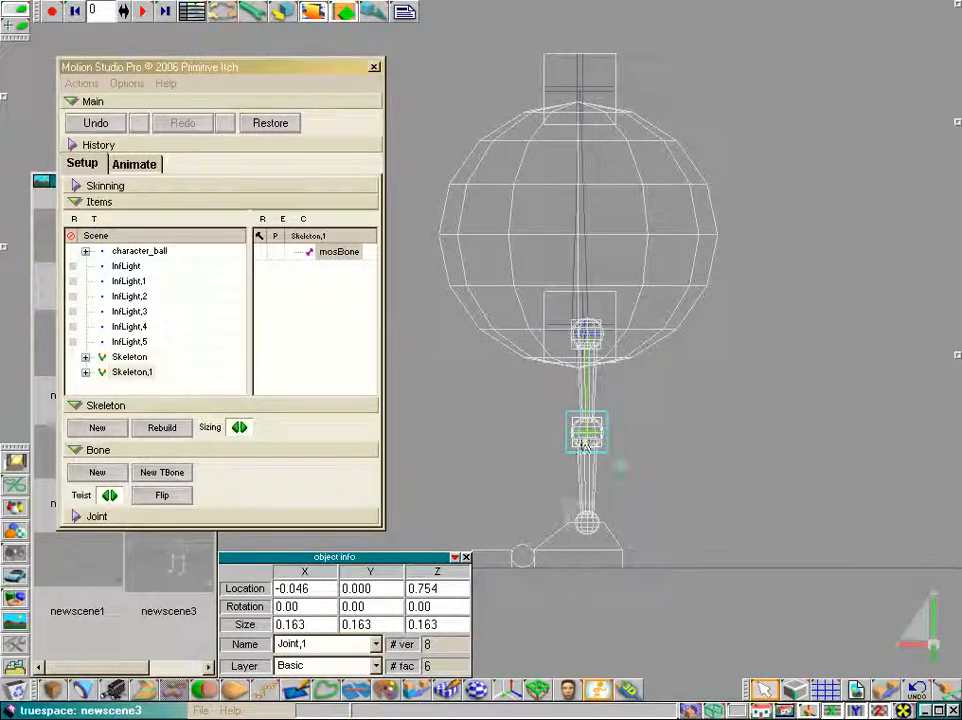
# Add a new bone extending the leg skeleton down to ankle height
pyautogui.click(97, 473)
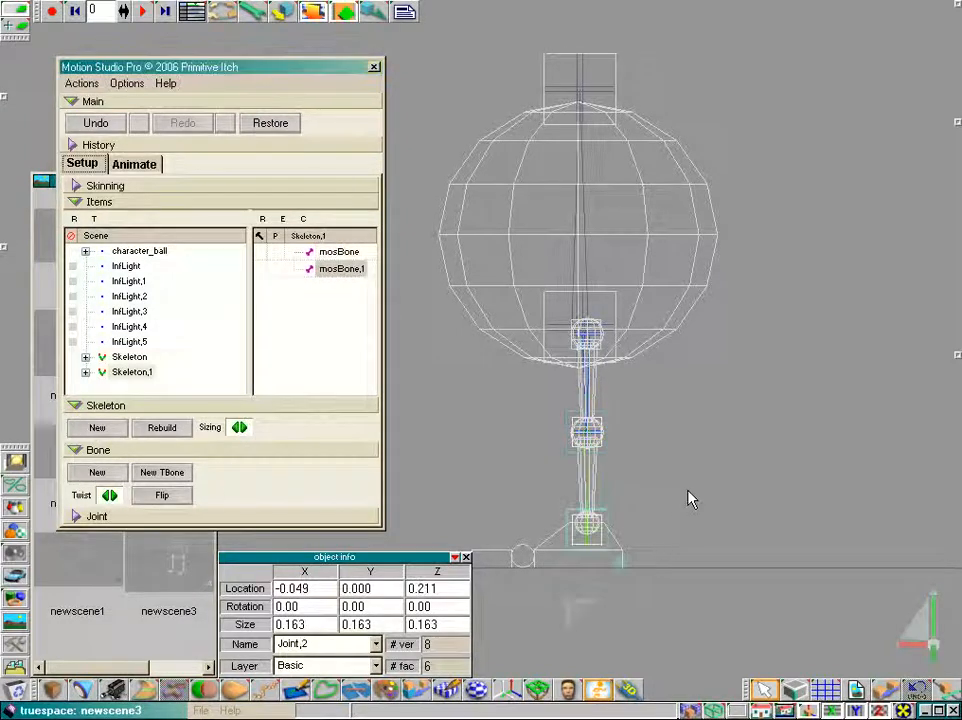
pyautogui.click(762, 692)
pyautogui.click(762, 660)
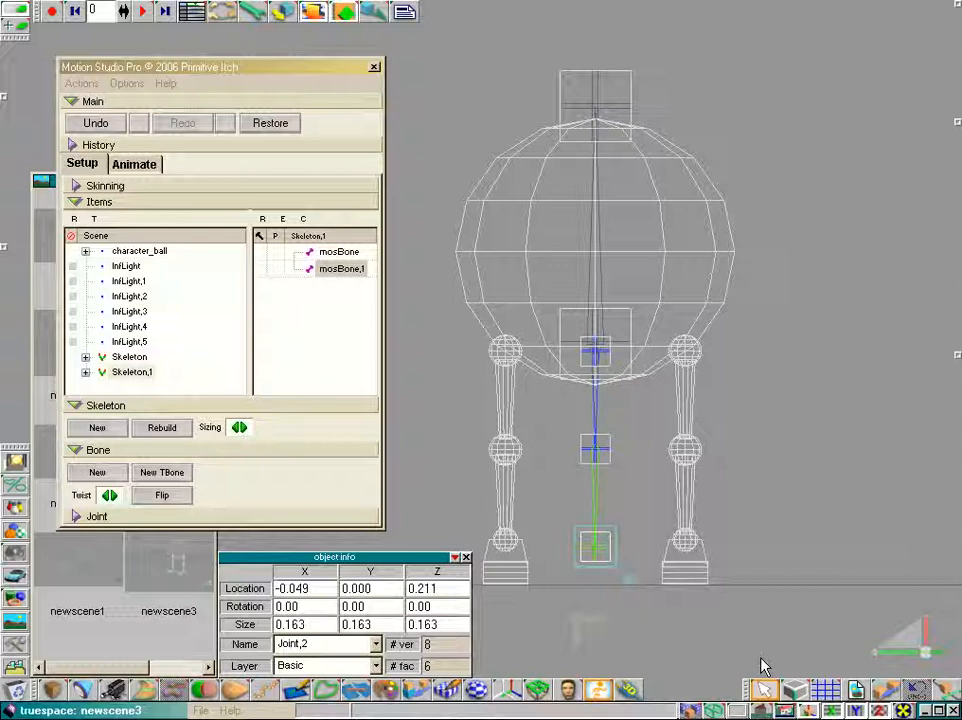
# In front view, move the leg skeleton's hip, knee and ankle joints onto the character's right leg
pyautogui.click(610, 354)
pyautogui.moveTo(618, 354); pyautogui.dragTo(711, 350)
pyautogui.click(592, 450)
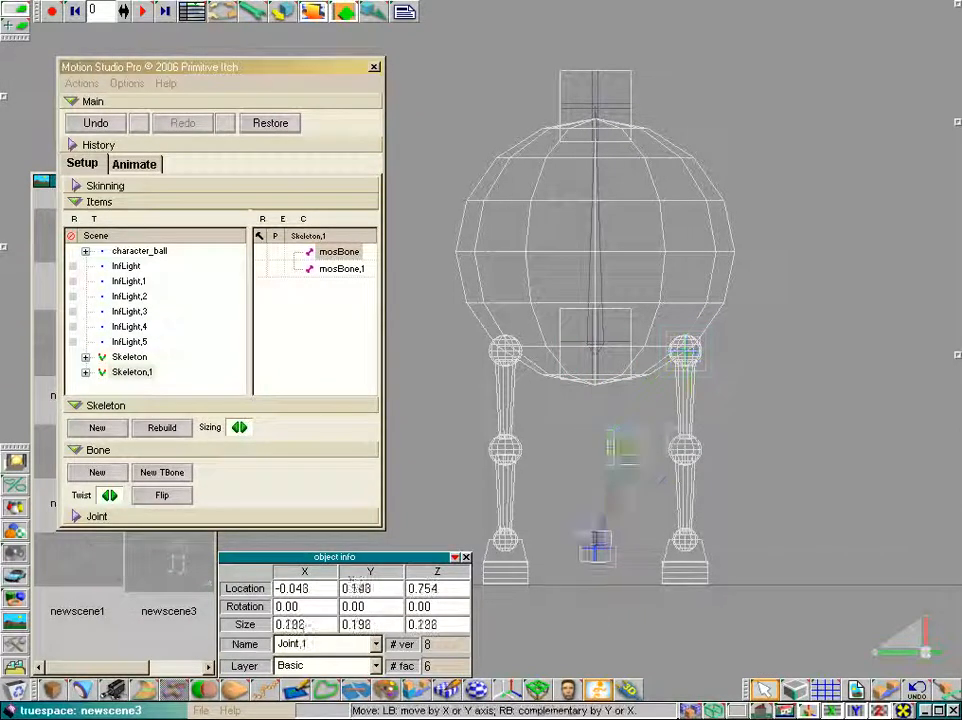
pyautogui.moveTo(592, 450); pyautogui.dragTo(683, 450)
pyautogui.click(585, 545)
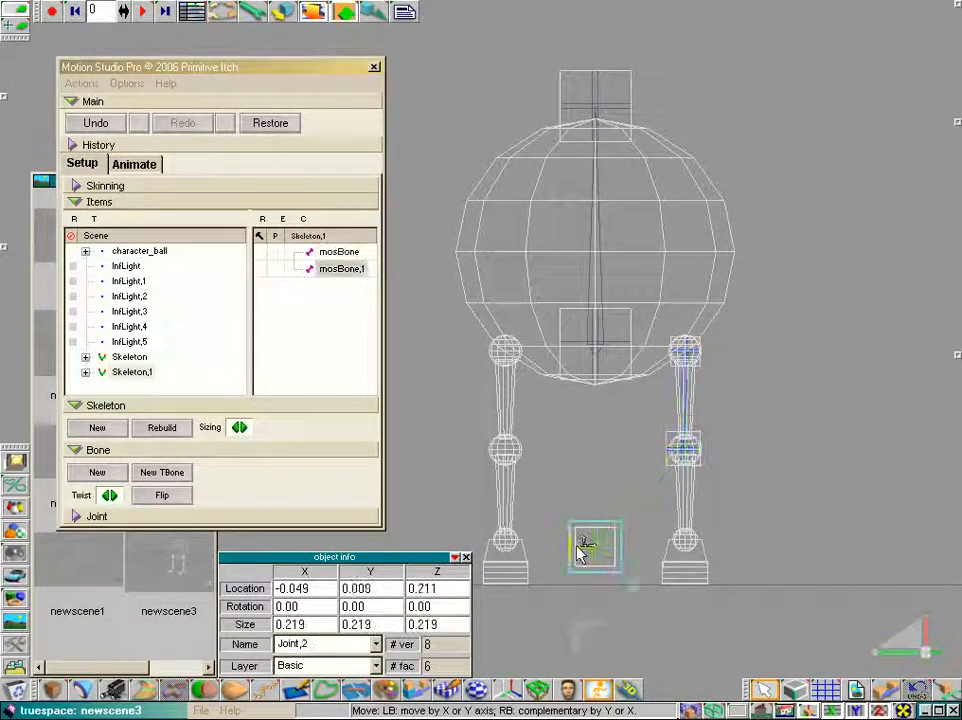
pyautogui.moveTo(585, 545); pyautogui.dragTo(675, 541)
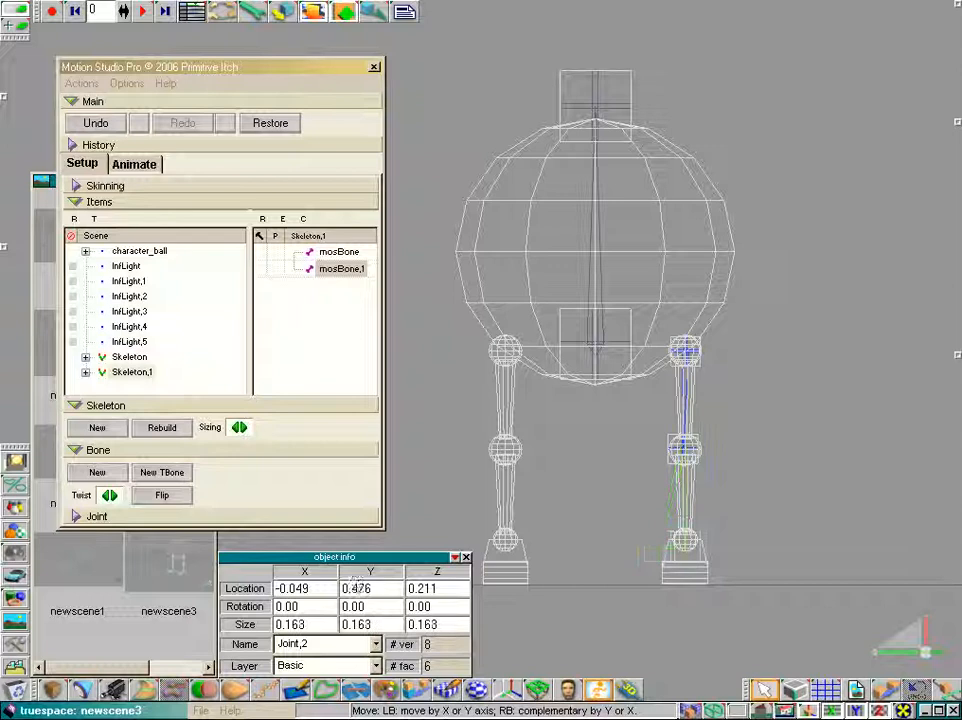
# Parent the leg skeleton to the body skeleton's mosBone
pyautogui.moveTo(762, 710); pyautogui.dragTo(761, 689)
pyautogui.click(762, 688)
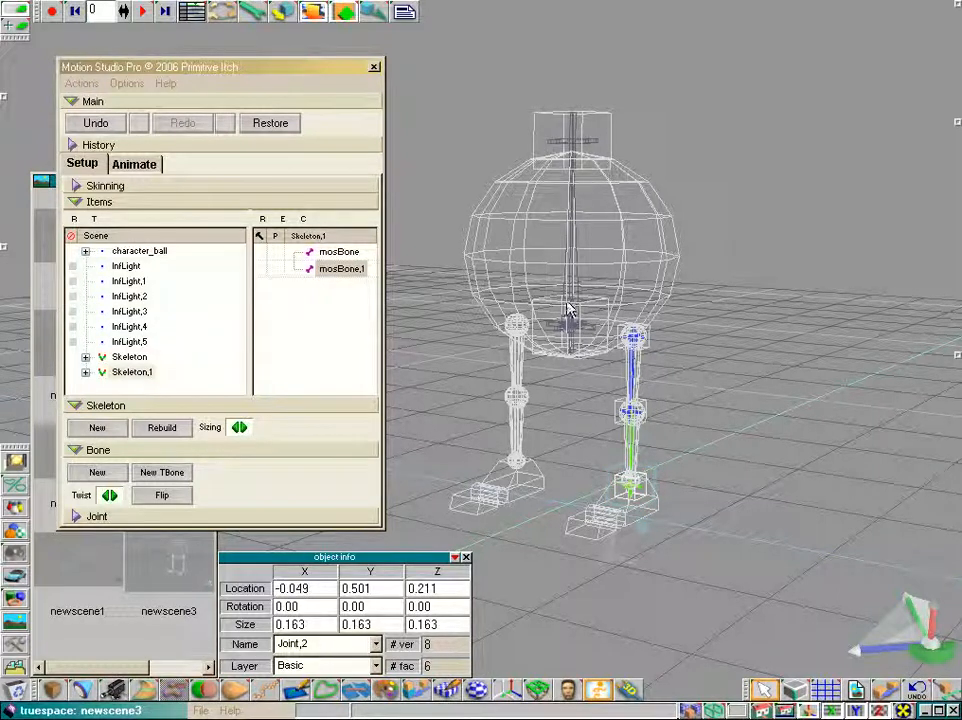
pyautogui.click(129, 357)
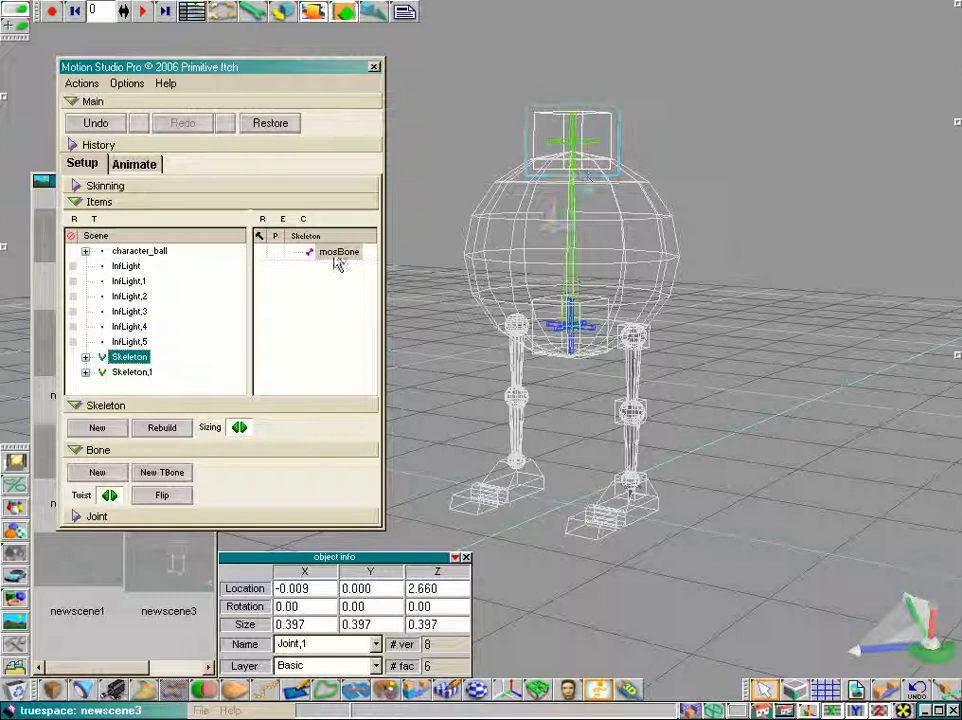
pyautogui.click(130, 372)
pyautogui.click(334, 258)
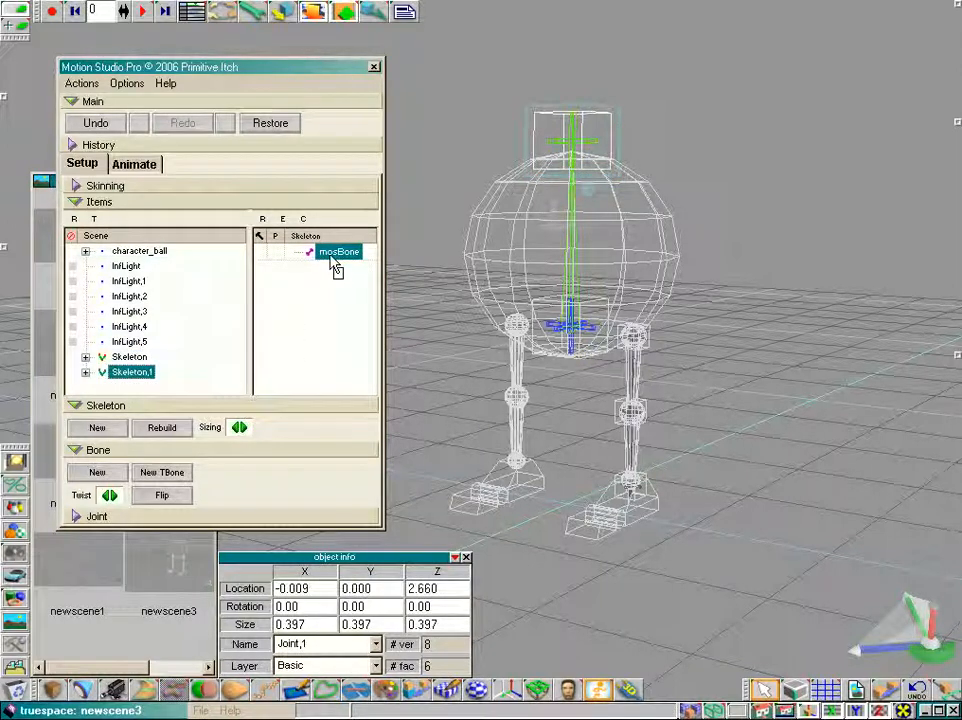
pyautogui.moveTo(331, 257); pyautogui.dragTo(332, 257)
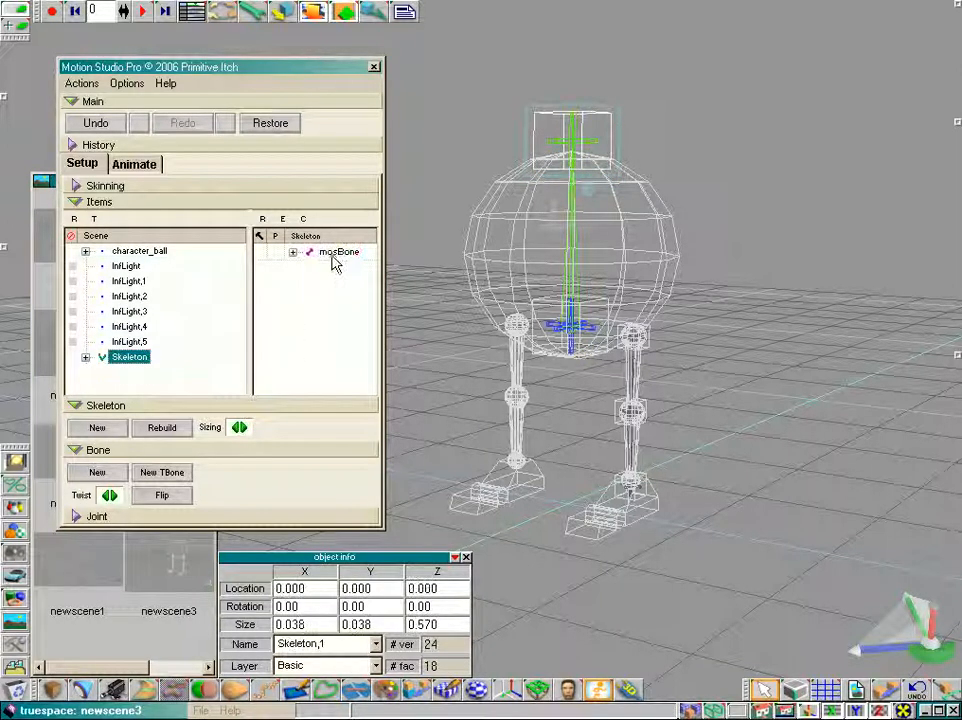
# Switch to Animate mode and drag the body's root joint around to test how the attached leg follows
pyautogui.click(132, 165)
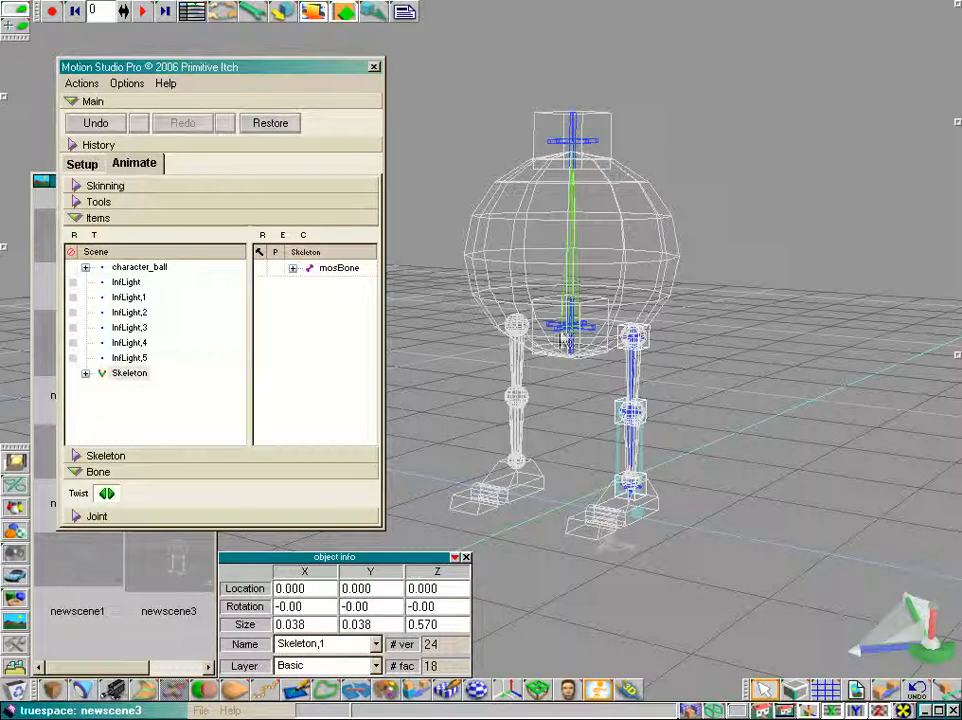
pyautogui.click(572, 336)
pyautogui.click(340, 268)
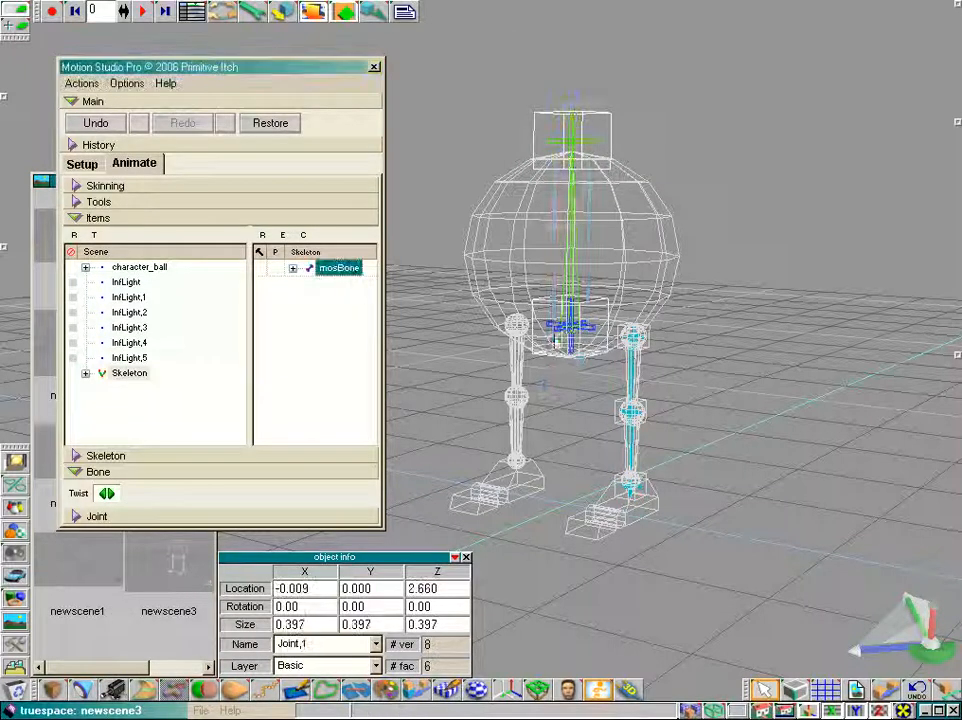
pyautogui.click(568, 331)
pyautogui.moveTo(561, 362)
pyautogui.mouseDown()
pyautogui.moveTo(561, 337)
pyautogui.moveTo(561, 352)
pyautogui.mouseUp()
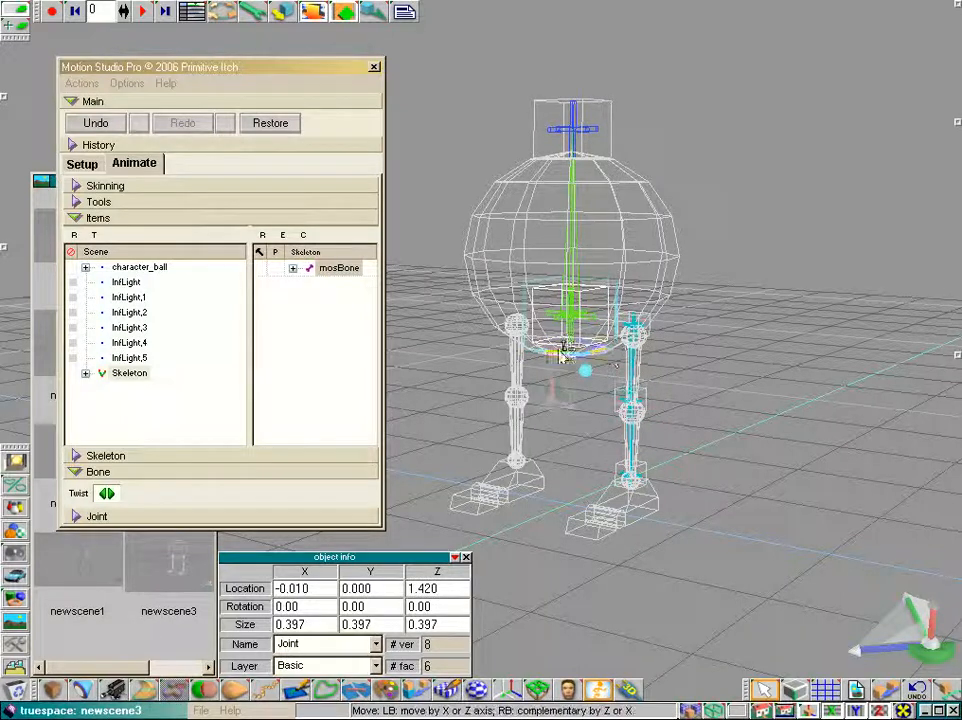
pyautogui.moveTo(562, 350); pyautogui.dragTo(562, 359)
pyautogui.scroll(2, 812, 414)
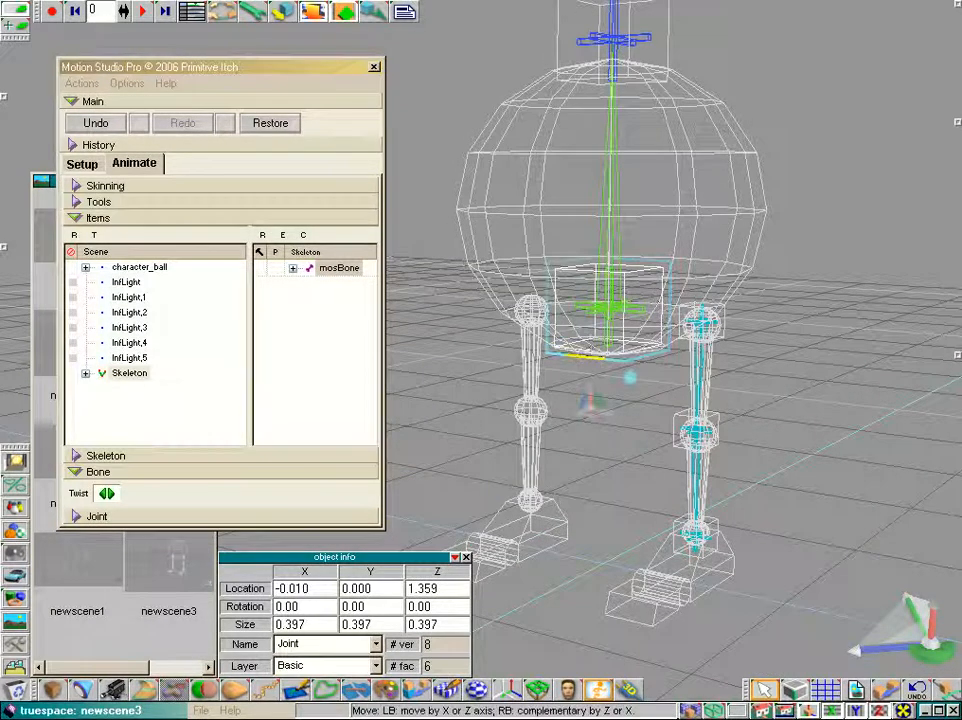
pyautogui.moveTo(590, 400); pyautogui.dragTo(660, 405)
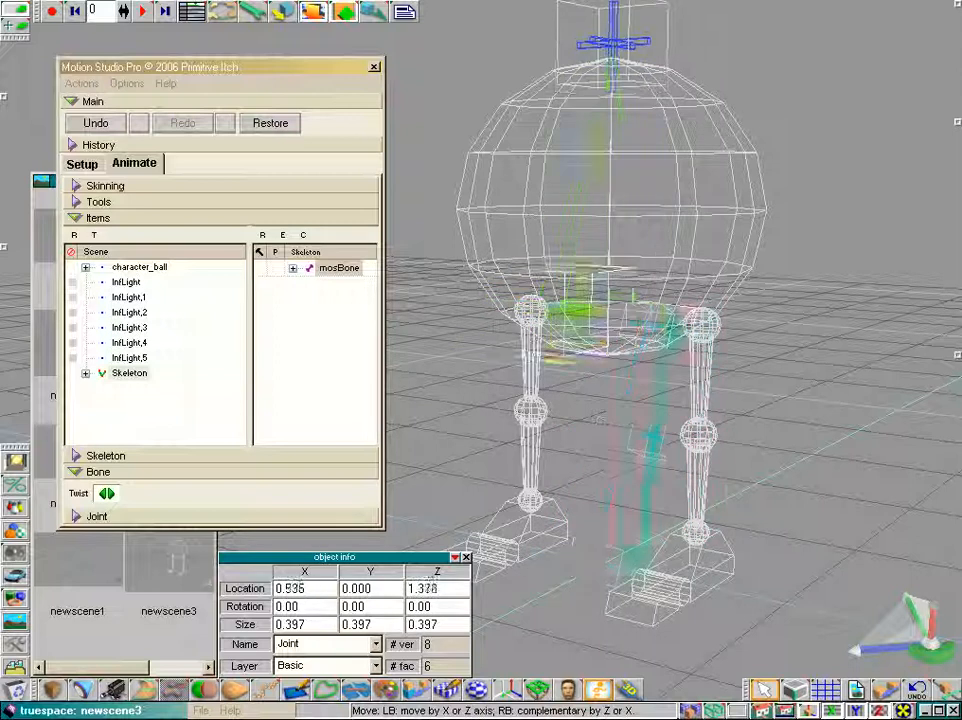
pyautogui.moveTo(575, 308)
pyautogui.mouseDown()
pyautogui.moveTo(642, 294)
pyautogui.moveTo(560, 308)
pyautogui.mouseUp()
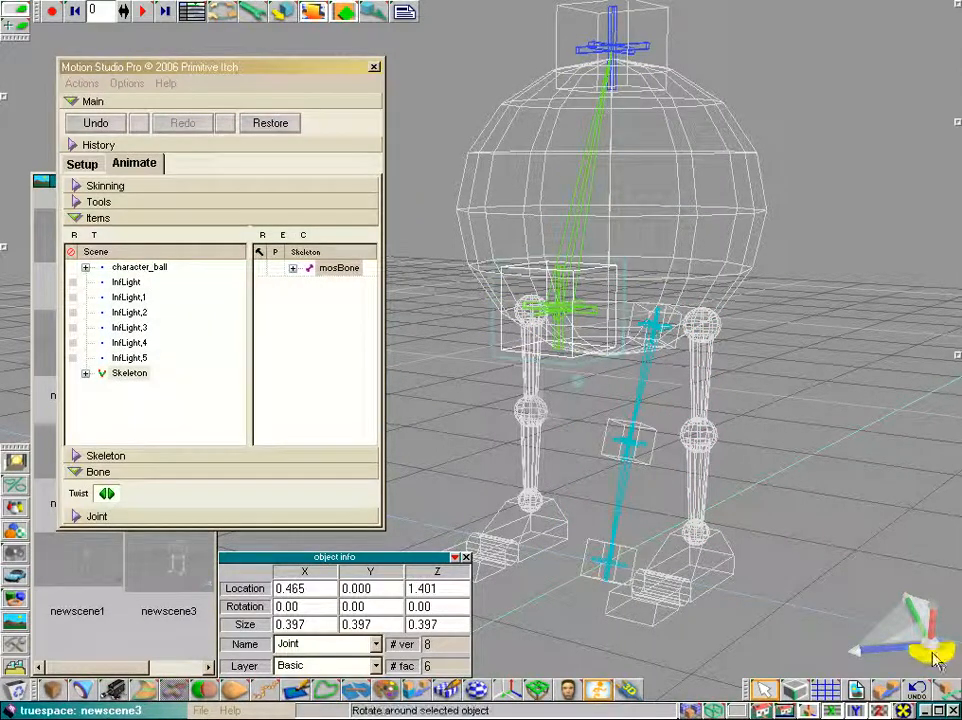
pyautogui.moveTo(930, 652); pyautogui.dragTo(920, 676)
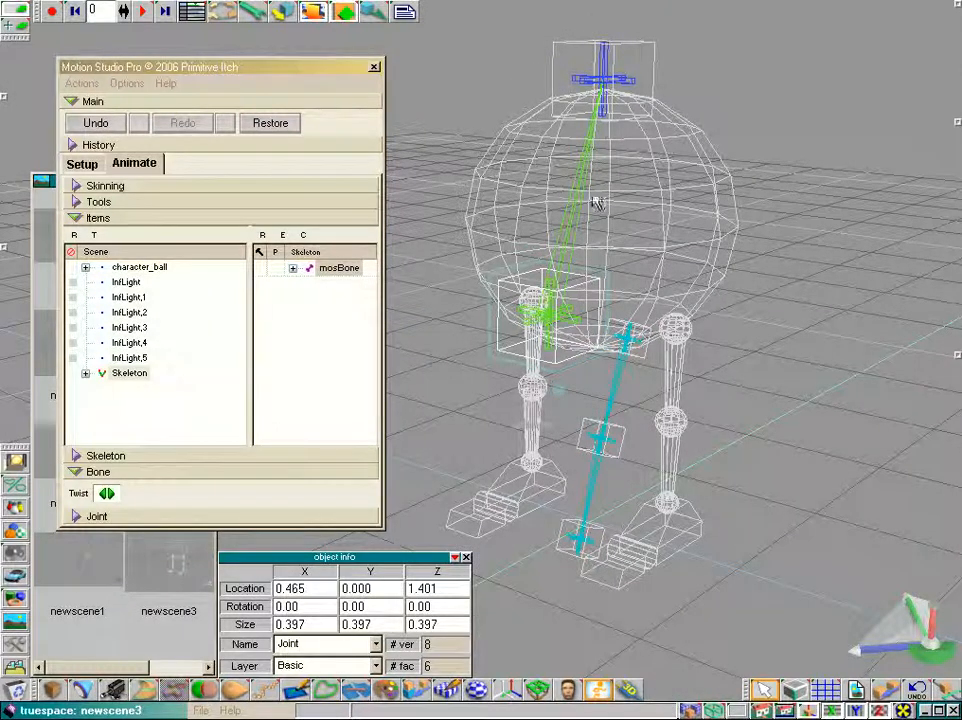
pyautogui.moveTo(520, 362); pyautogui.dragTo(541, 360)
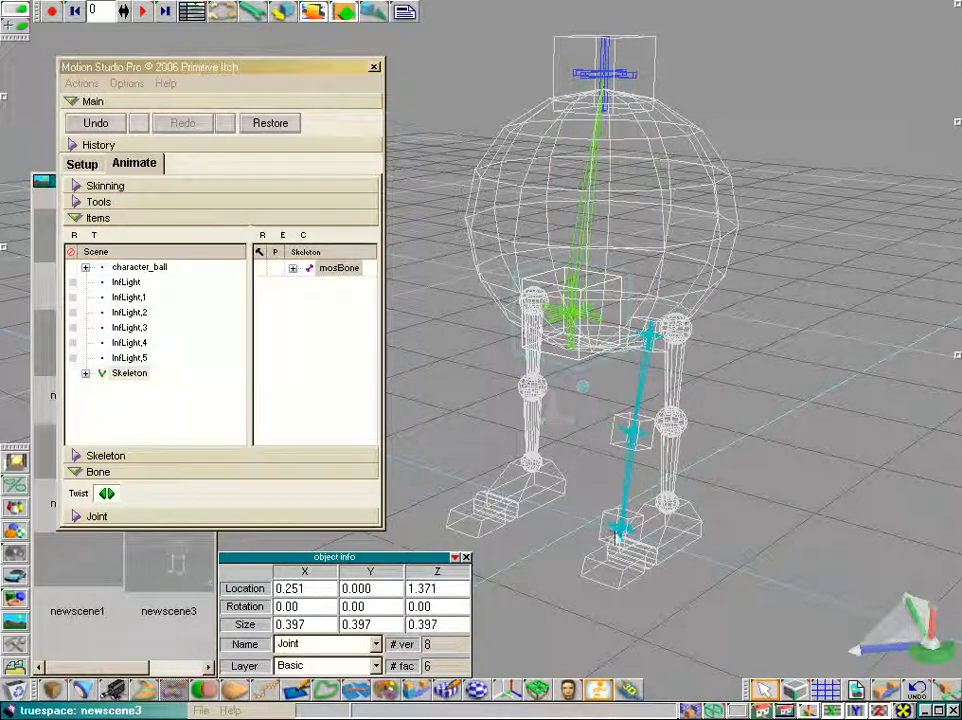
# Expand the skeleton hierarchy and drag the leg's knee joint to test how it bends
pyautogui.click(85, 373)
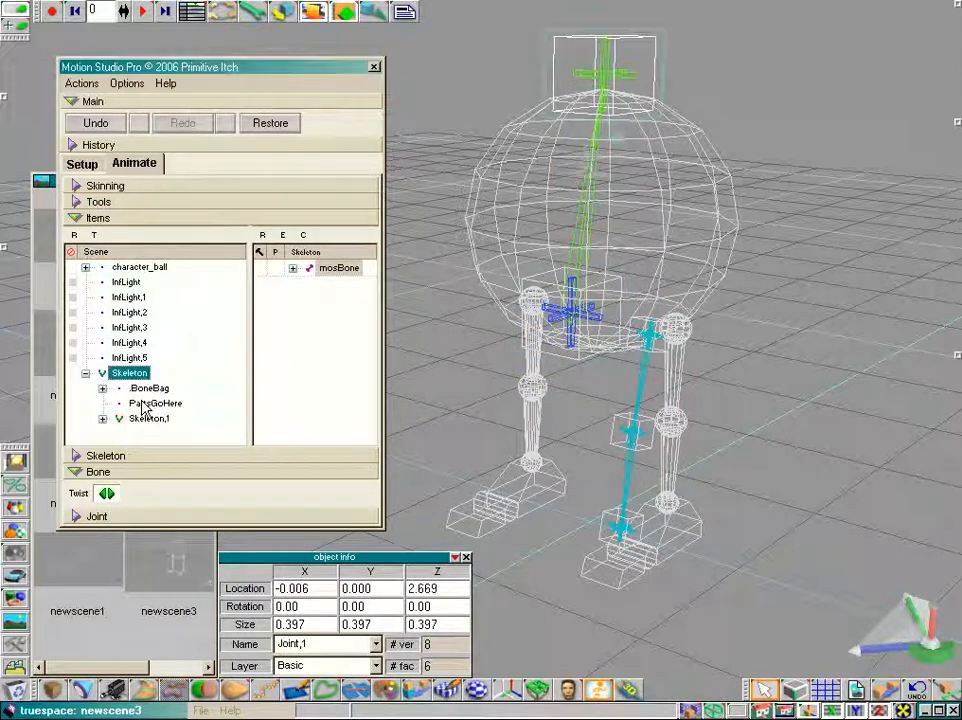
pyautogui.click(630, 436)
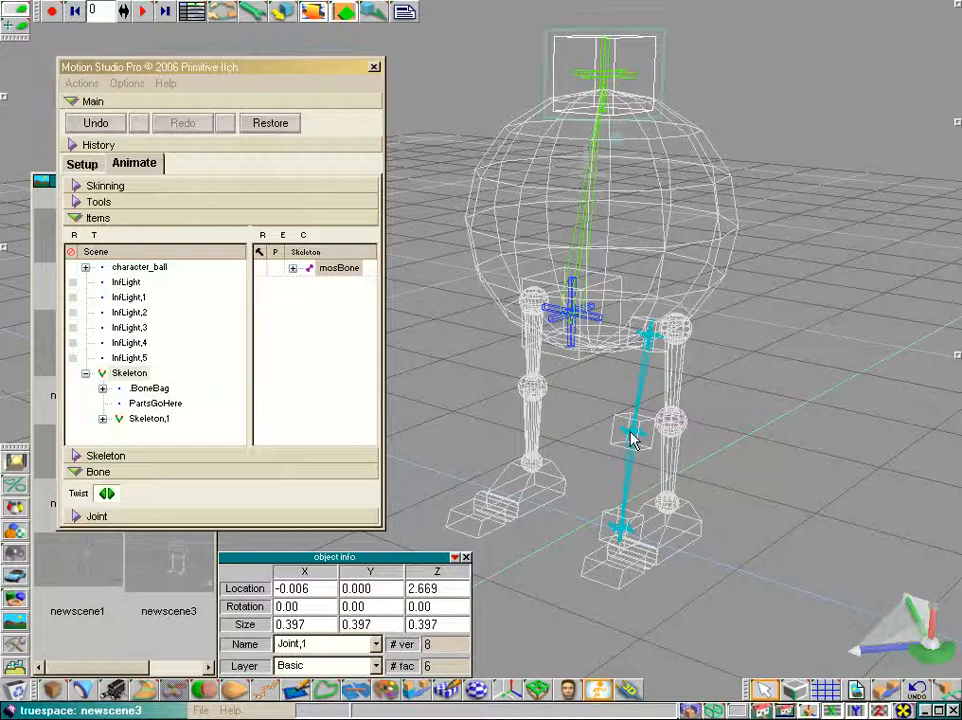
pyautogui.click(148, 419)
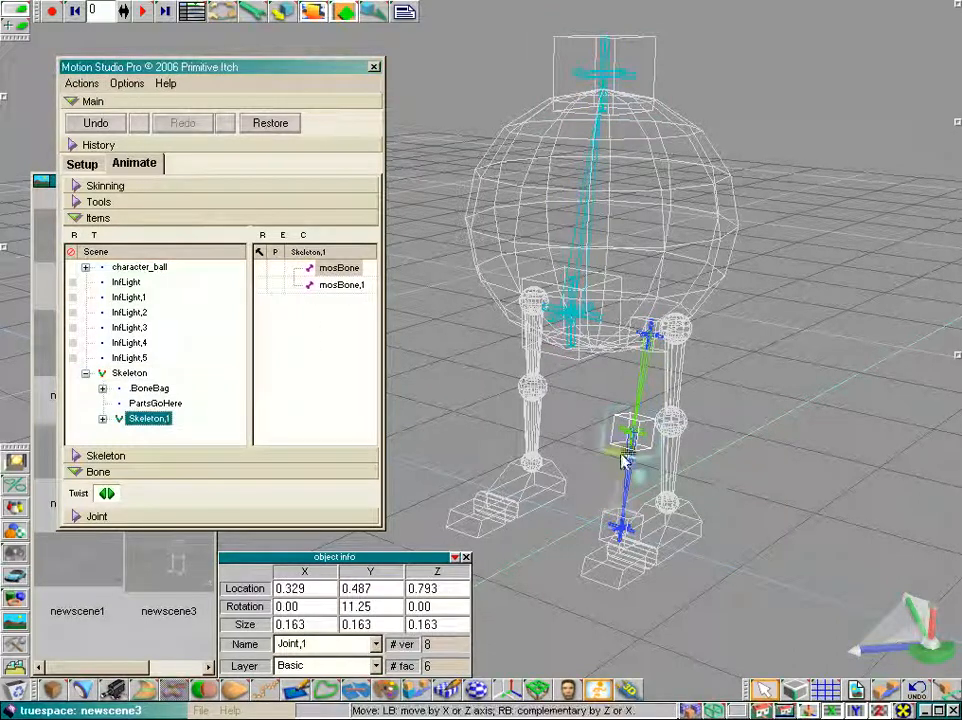
pyautogui.moveTo(623, 460); pyautogui.dragTo(610, 440)
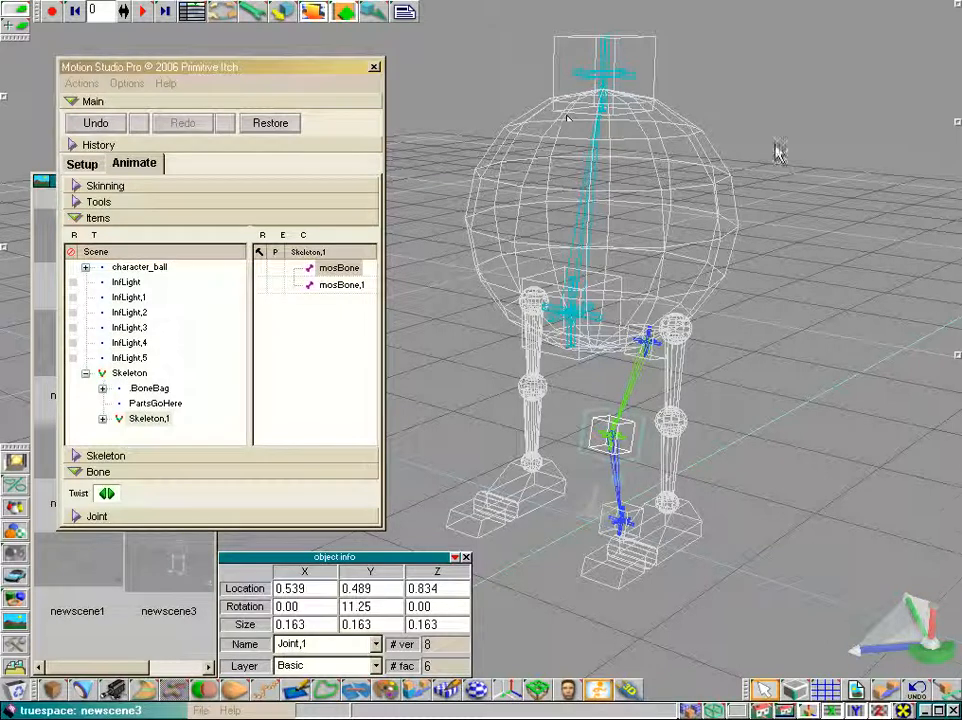
pyautogui.scroll(-3, 693, 140)
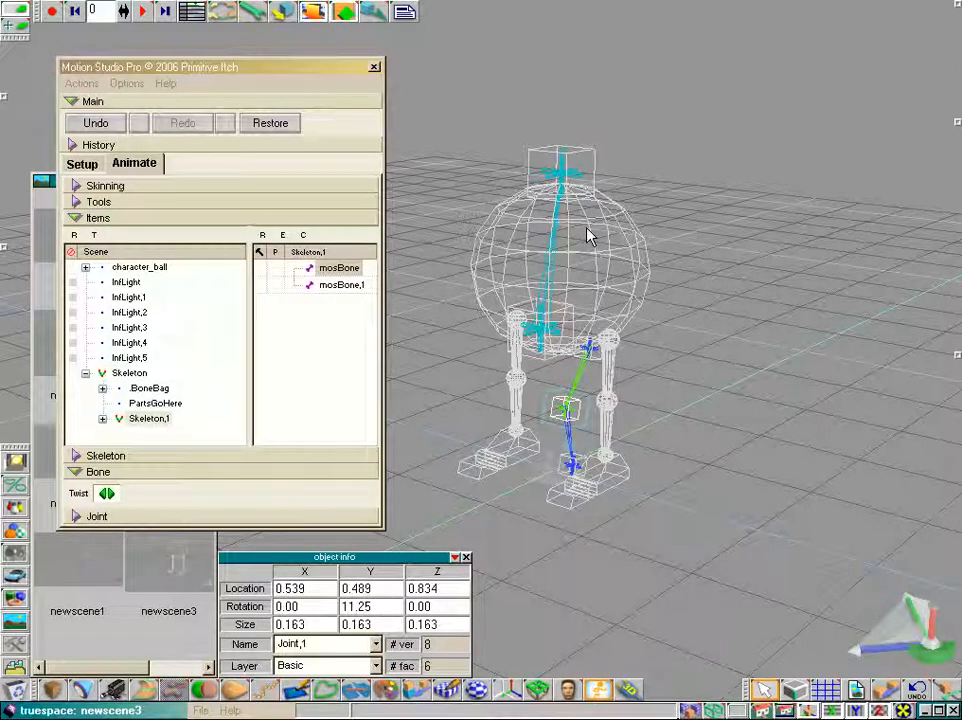
# Reload the newscene3 scene and return to Setup mode in front view
pyautogui.doubleClick(180, 580)
pyautogui.click(484, 413)
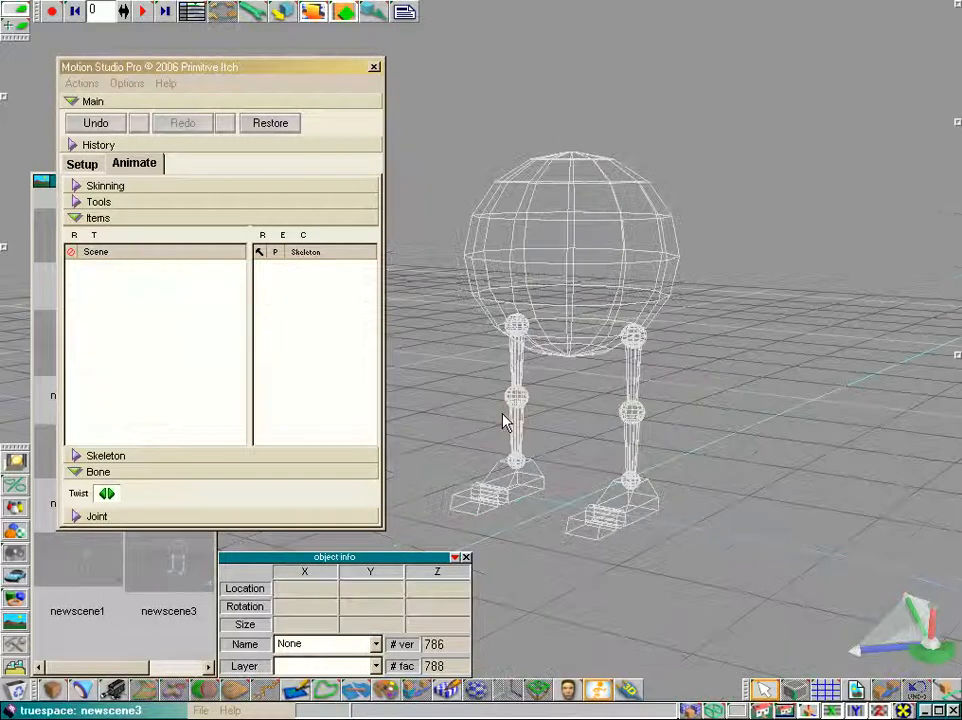
pyautogui.click(88, 167)
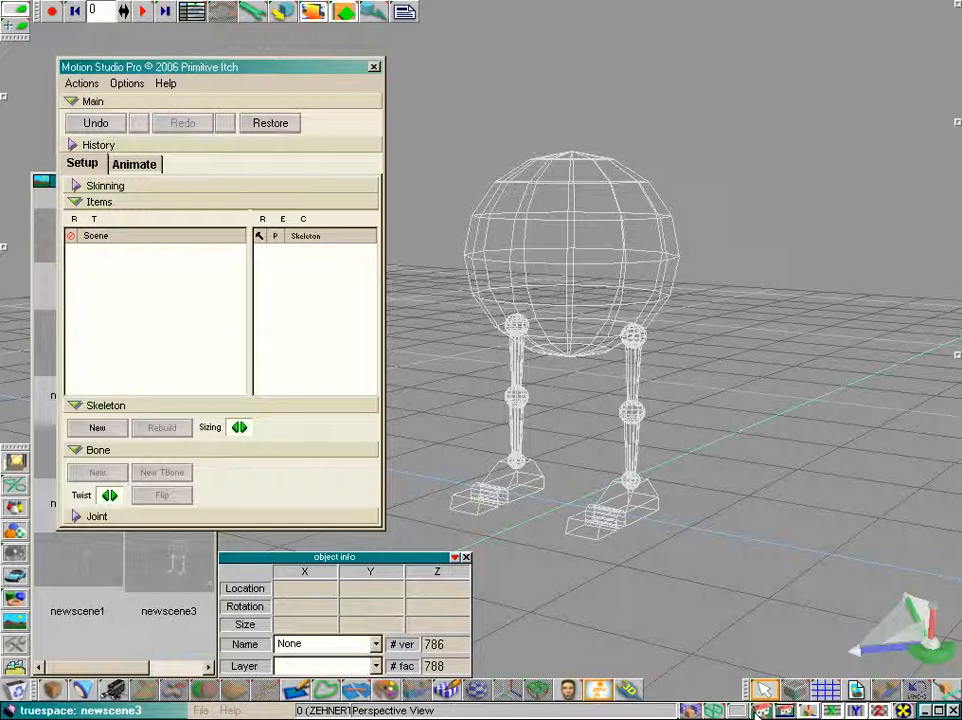
pyautogui.moveTo(762, 710); pyautogui.dragTo(757, 679)
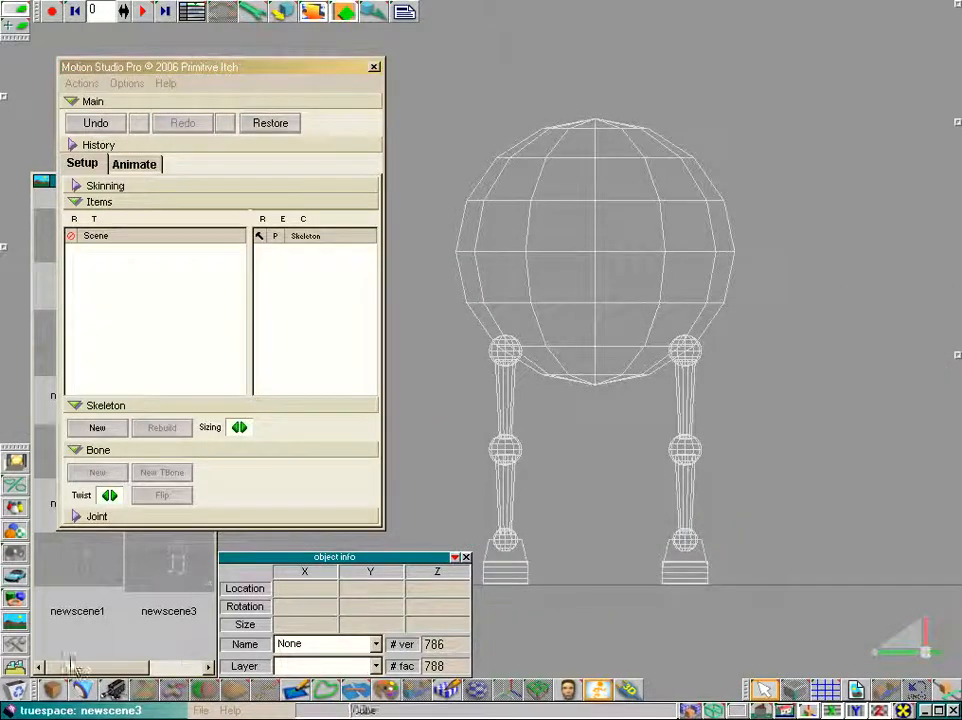
# Create a new skeleton with a vertical body bone running from hip level up through the ball to above its top
pyautogui.click(95, 434)
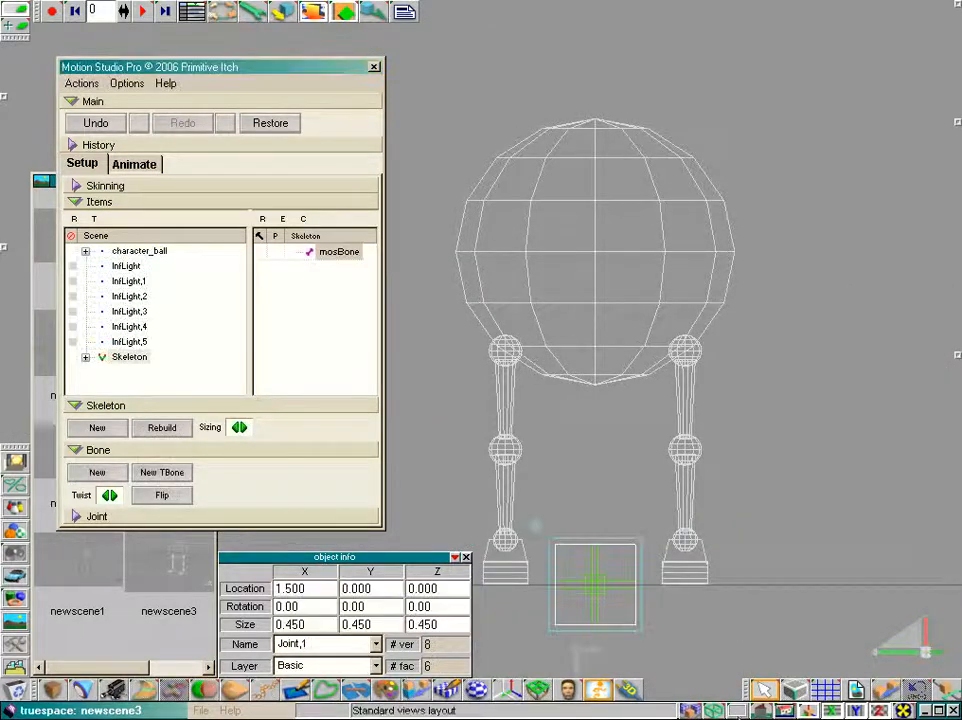
pyautogui.moveTo(762, 711); pyautogui.dragTo(761, 689)
pyautogui.click(582, 578)
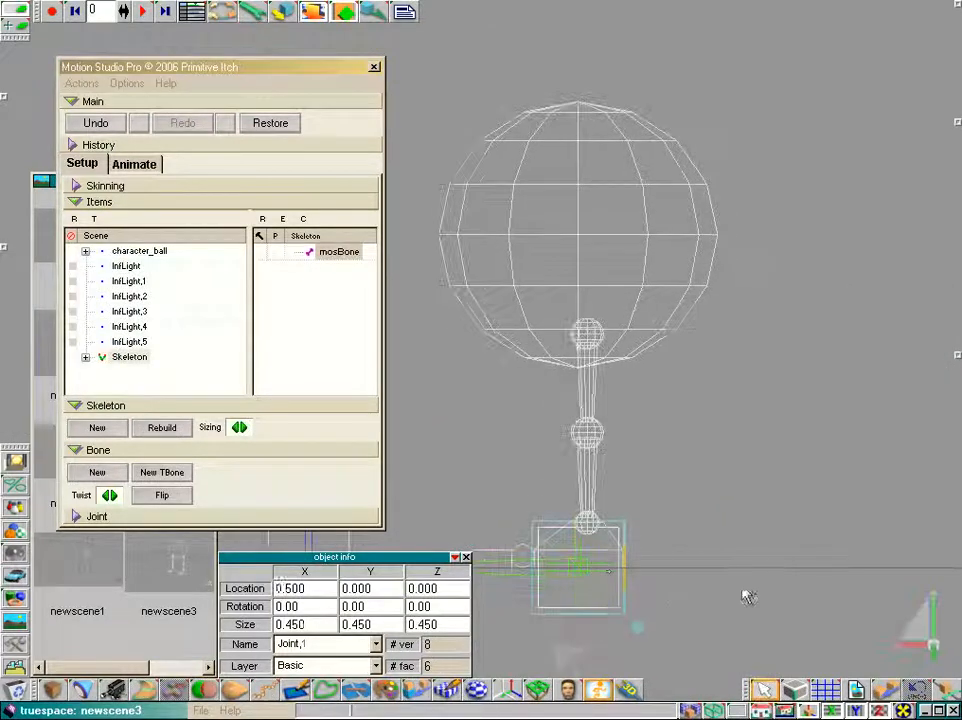
pyautogui.moveTo(747, 596); pyautogui.dragTo(758, 358)
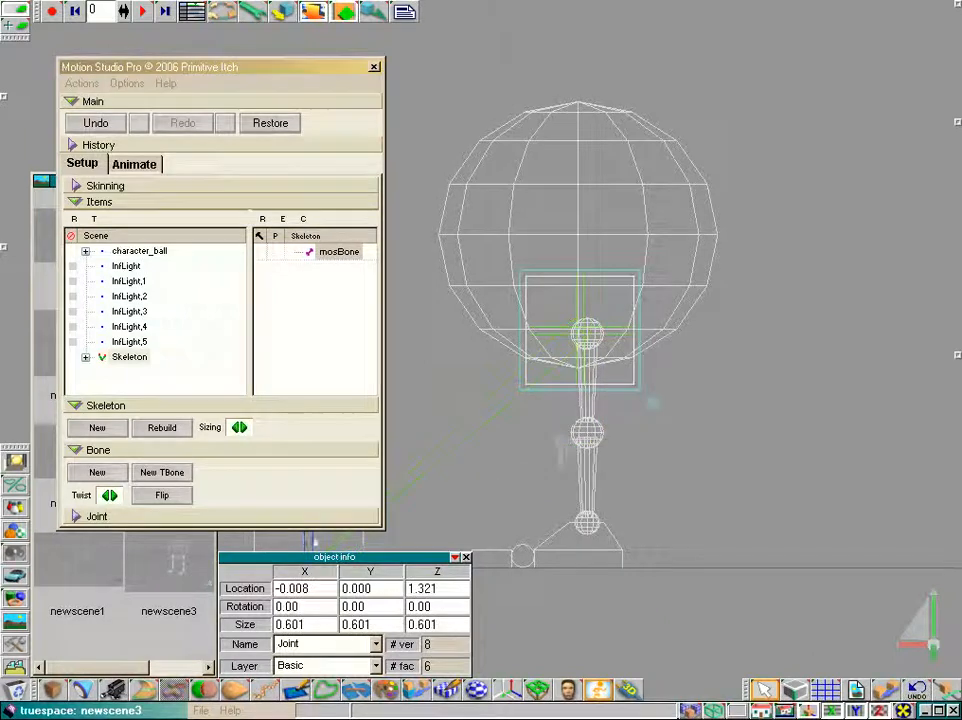
pyautogui.click(308, 540)
pyautogui.moveTo(773, 604); pyautogui.dragTo(953, 128)
pyautogui.moveTo(761, 710); pyautogui.dragTo(762, 668)
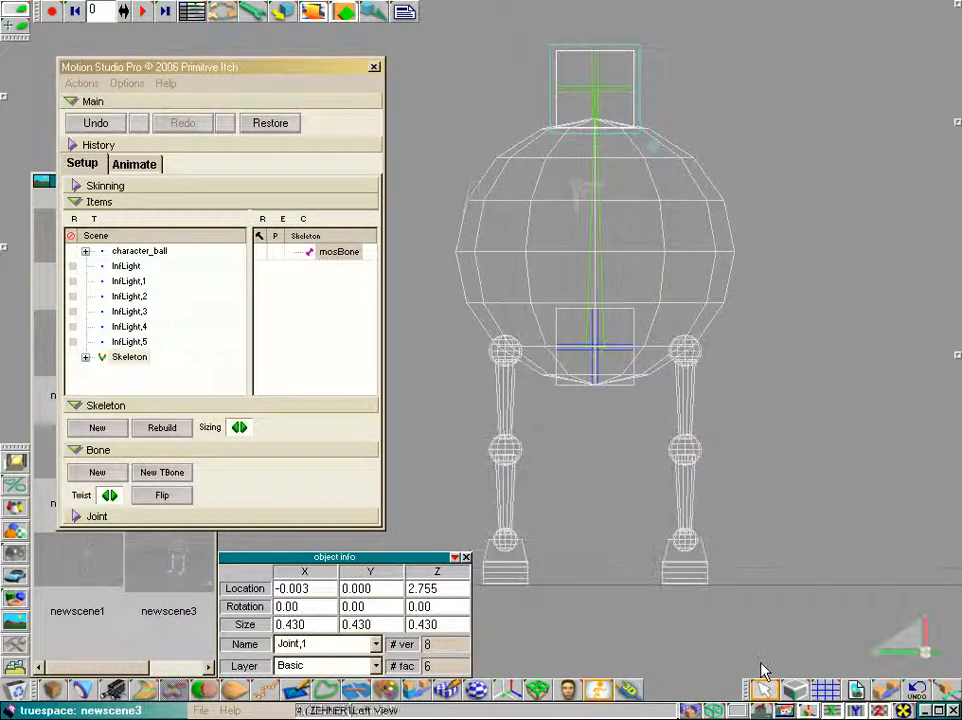
# Add two new joints at the right and left hip positions, linked to the body bone's lower joint
pyautogui.click(612, 372)
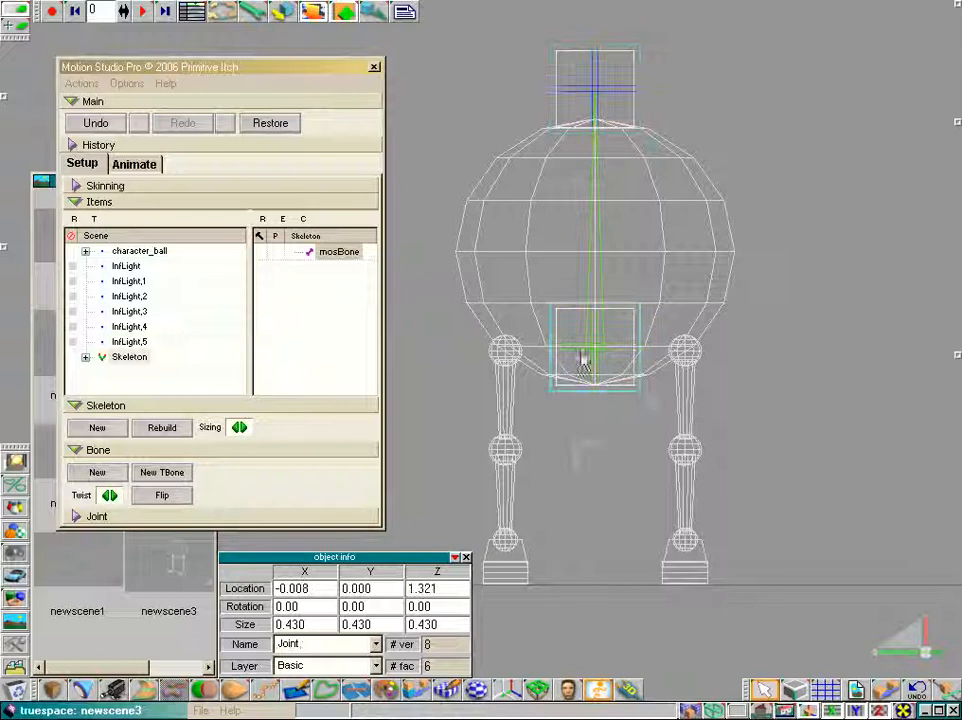
pyautogui.click(75, 405)
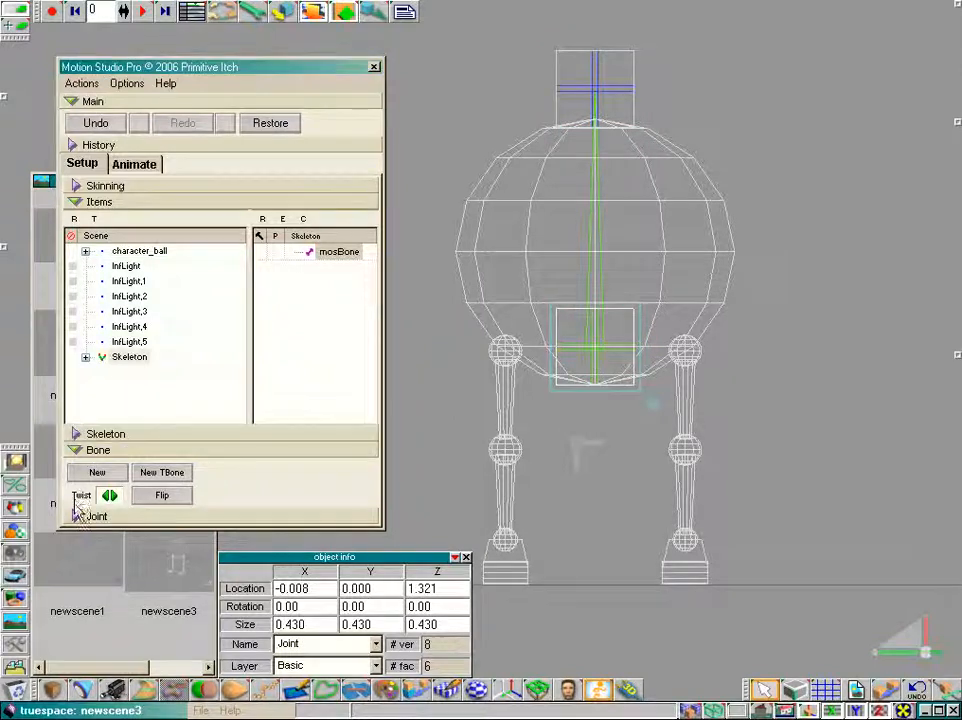
pyautogui.click(75, 488)
pyautogui.click(97, 510)
pyautogui.moveTo(697, 627); pyautogui.dragTo(787, 368)
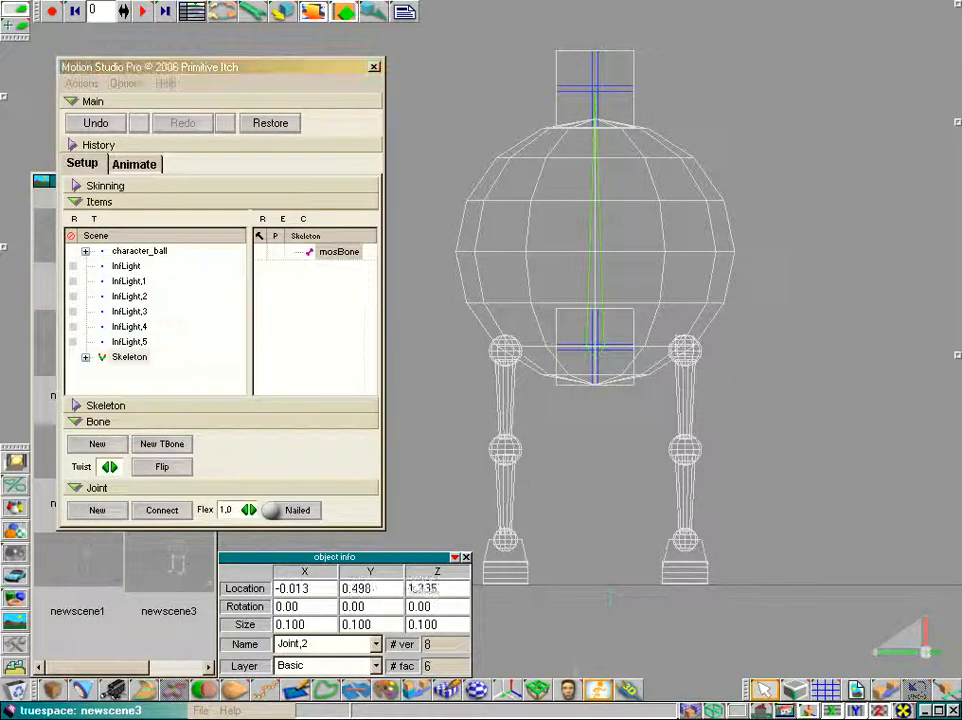
pyautogui.click(97, 510)
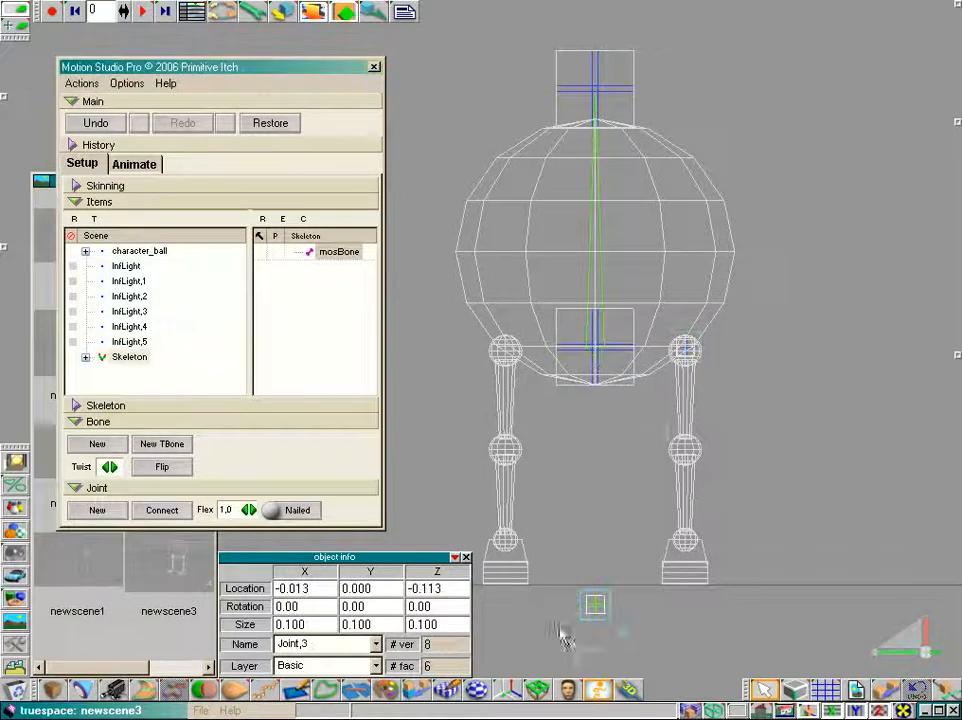
pyautogui.moveTo(622, 632); pyautogui.dragTo(532, 377)
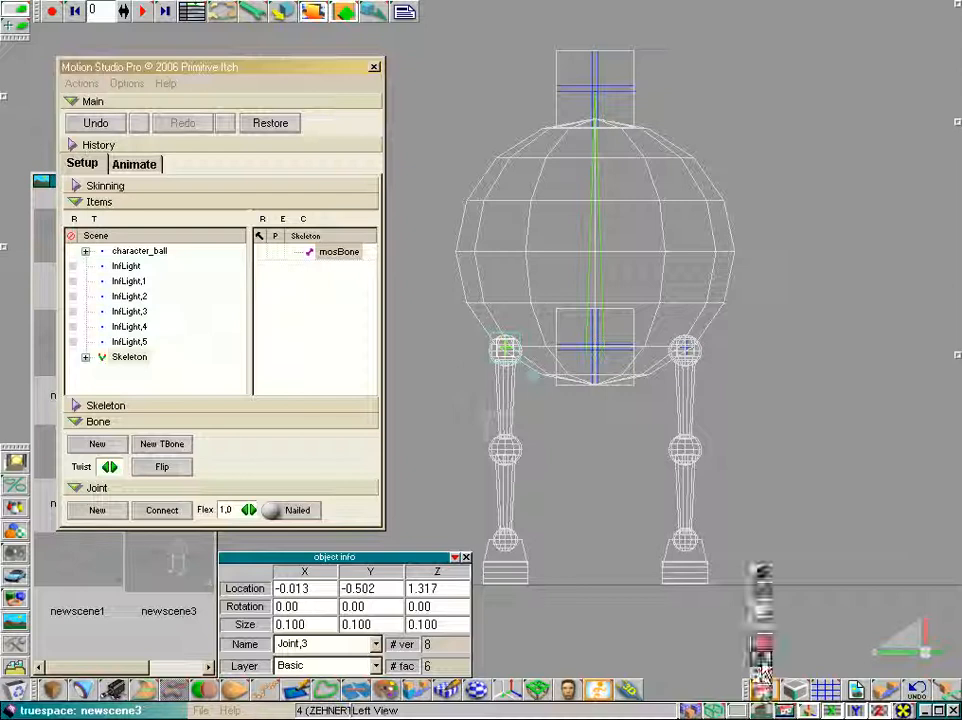
# In side view, align the hip joints with the body bone
pyautogui.moveTo(762, 710); pyautogui.dragTo(764, 680)
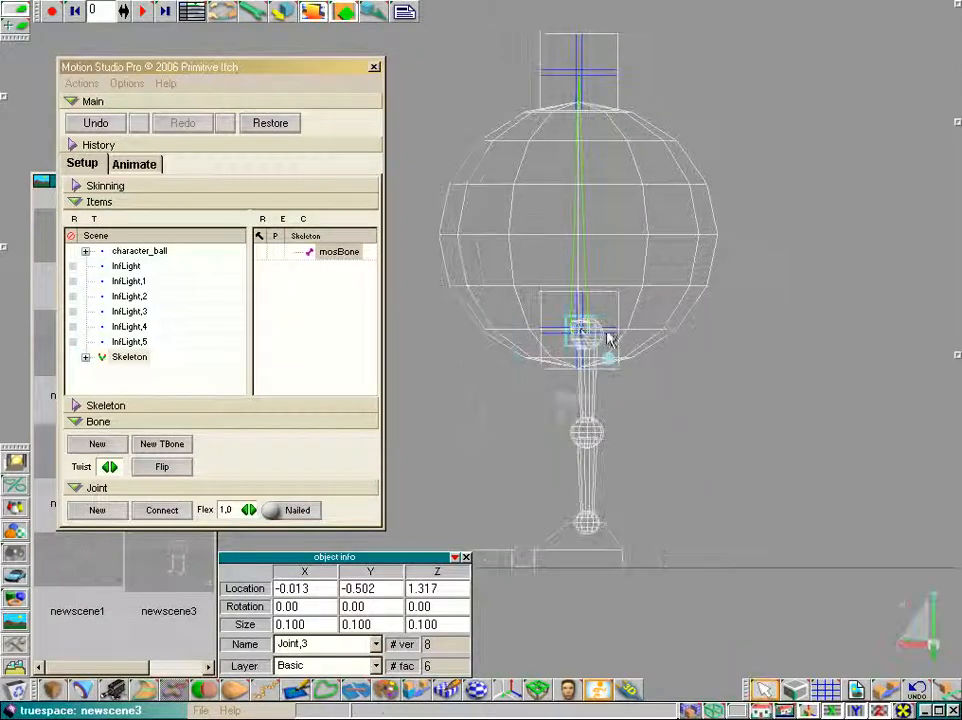
pyautogui.moveTo(650, 388); pyautogui.dragTo(656, 388)
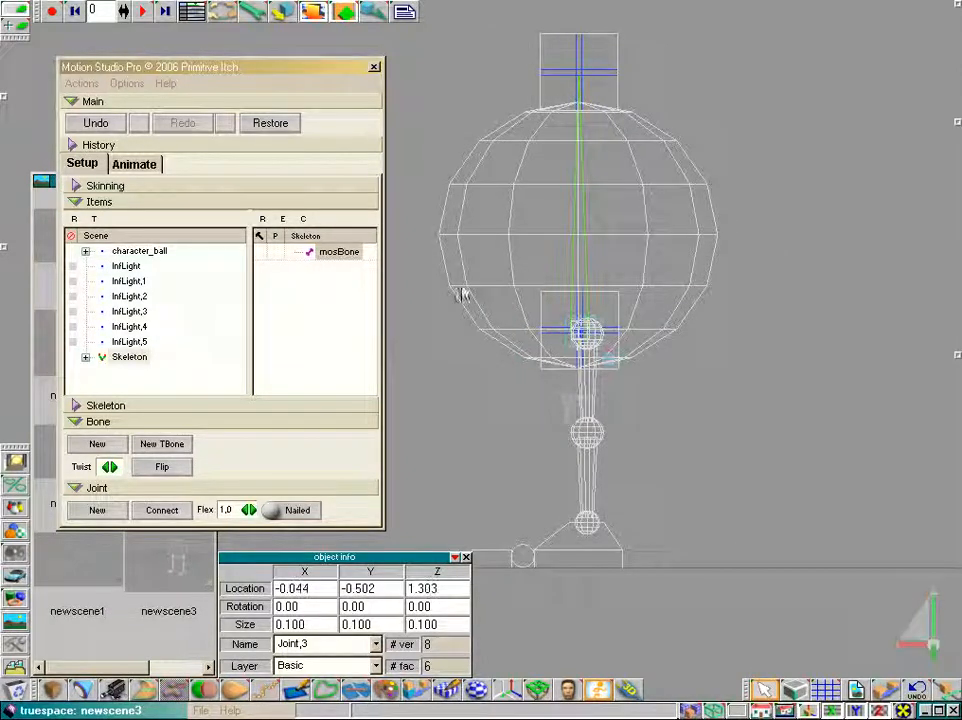
pyautogui.moveTo(762, 710); pyautogui.dragTo(762, 683)
pyautogui.click(631, 336)
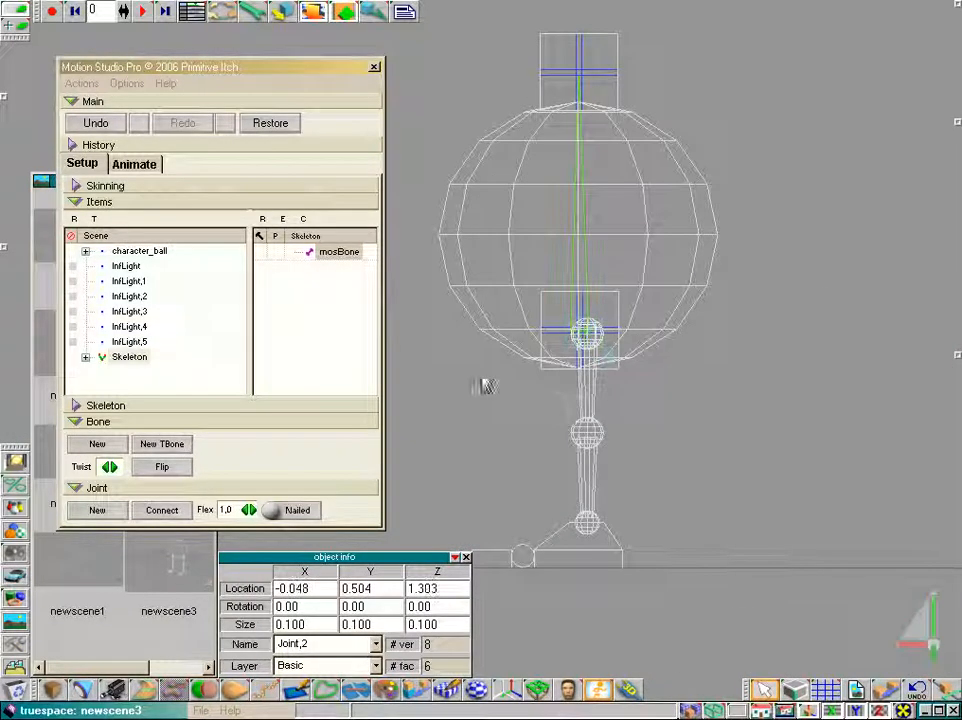
pyautogui.click(762, 685)
pyautogui.moveTo(762, 681); pyautogui.dragTo(762, 678)
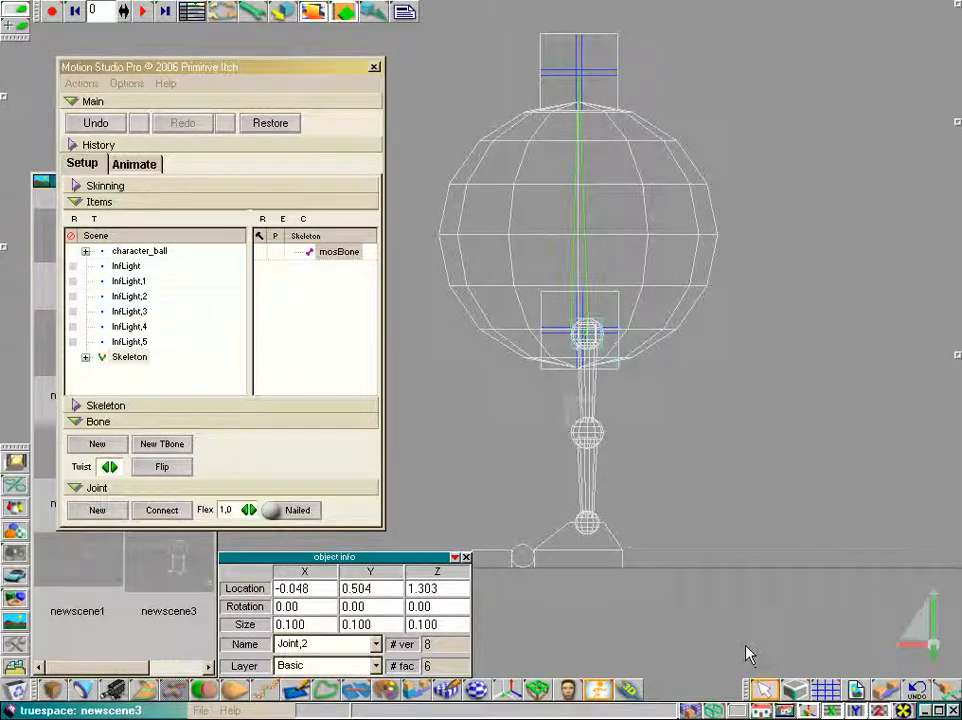
pyautogui.click(762, 710)
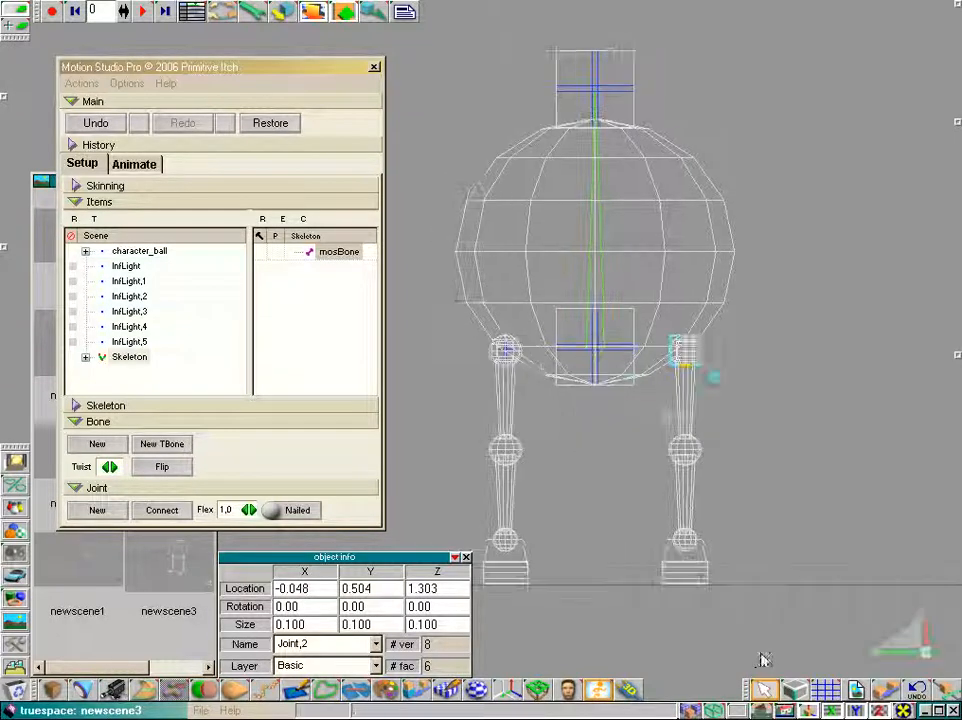
# Build a bone chain down one leg from the hip through knee and ankle to the heel and toe
pyautogui.click(97, 445)
pyautogui.moveTo(668, 446); pyautogui.dragTo(666, 548)
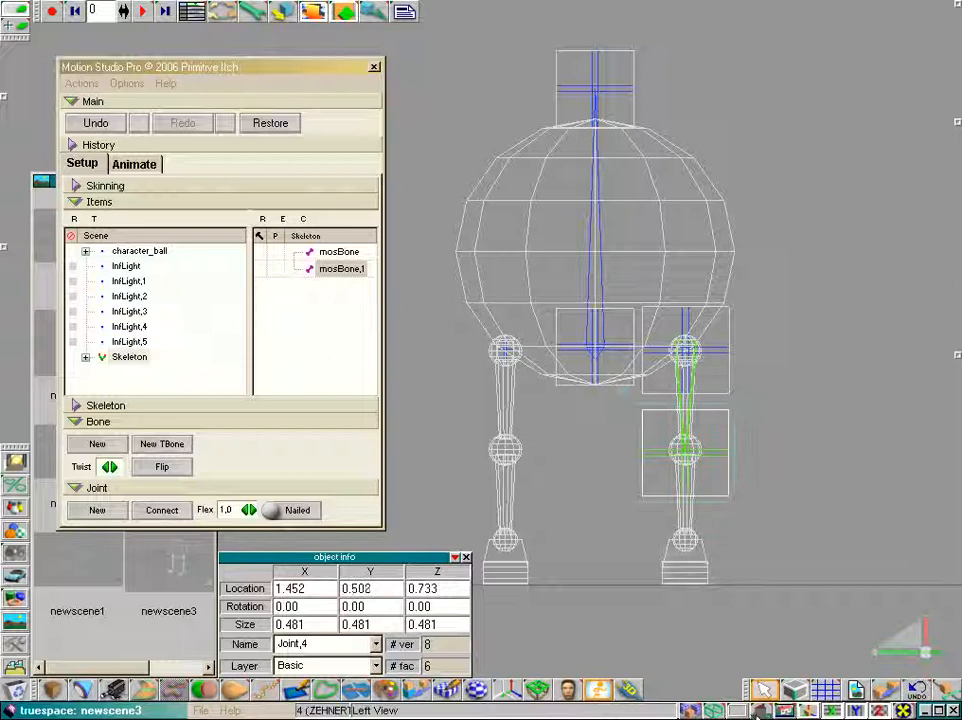
pyautogui.click(762, 685)
pyautogui.moveTo(762, 688); pyautogui.dragTo(766, 651)
pyautogui.moveTo(690, 480); pyautogui.dragTo(945, 478)
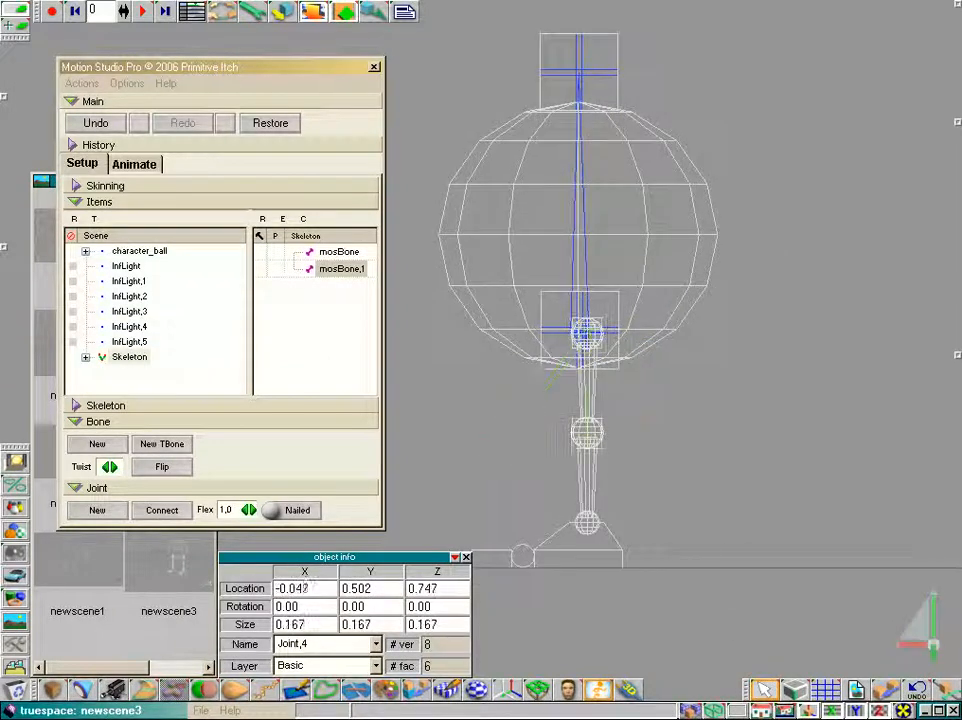
pyautogui.click(97, 444)
pyautogui.moveTo(785, 510); pyautogui.dragTo(786, 507)
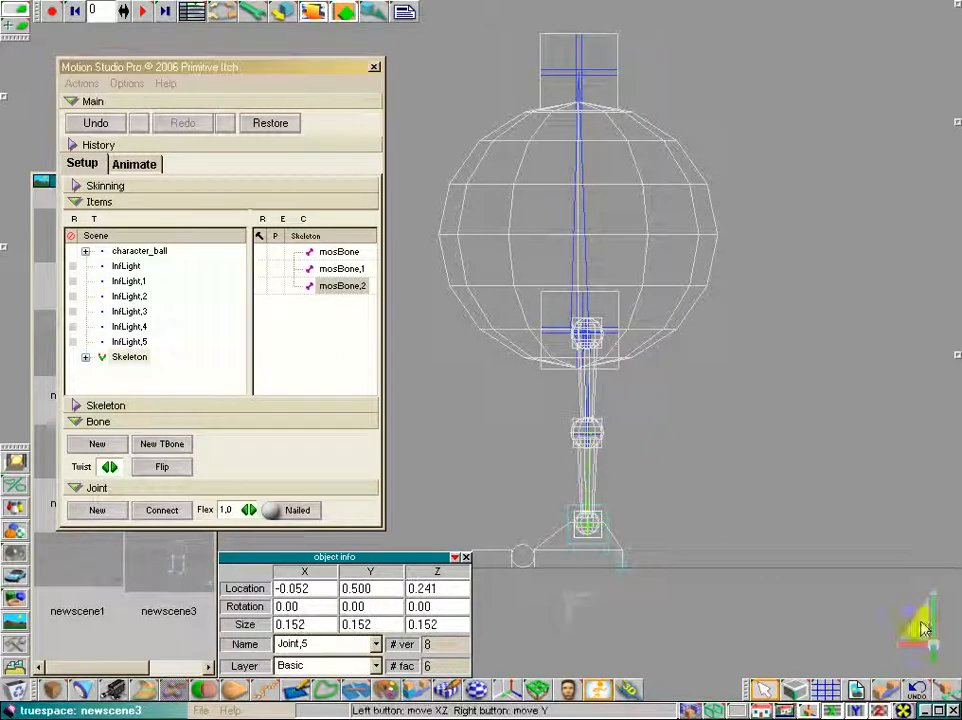
pyautogui.moveTo(923, 625); pyautogui.dragTo(958, 487)
pyautogui.click(94, 509)
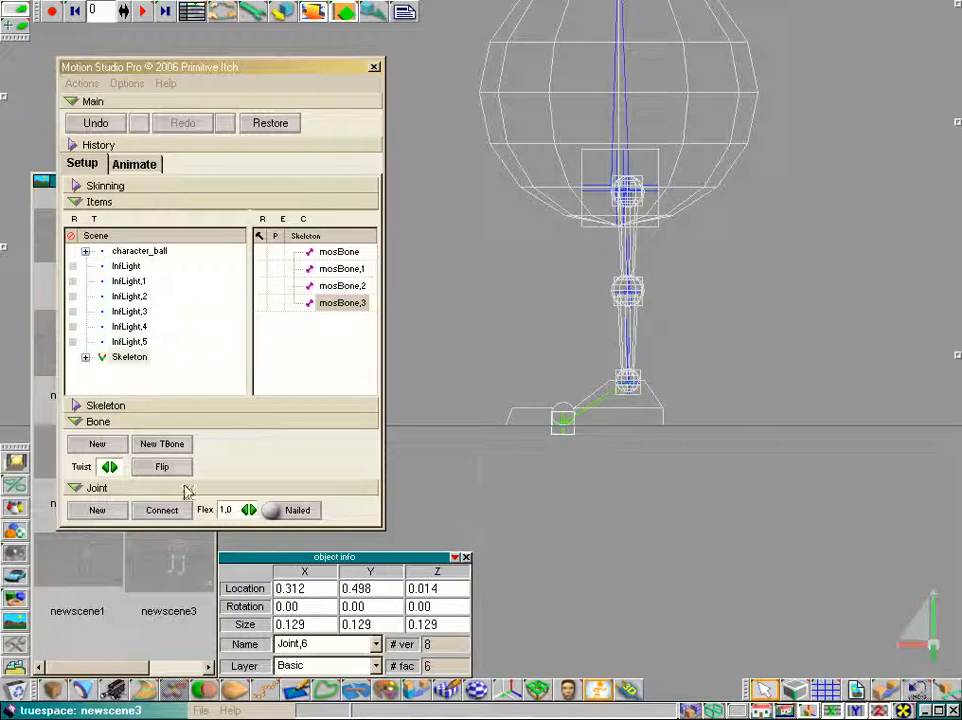
pyautogui.click(95, 444)
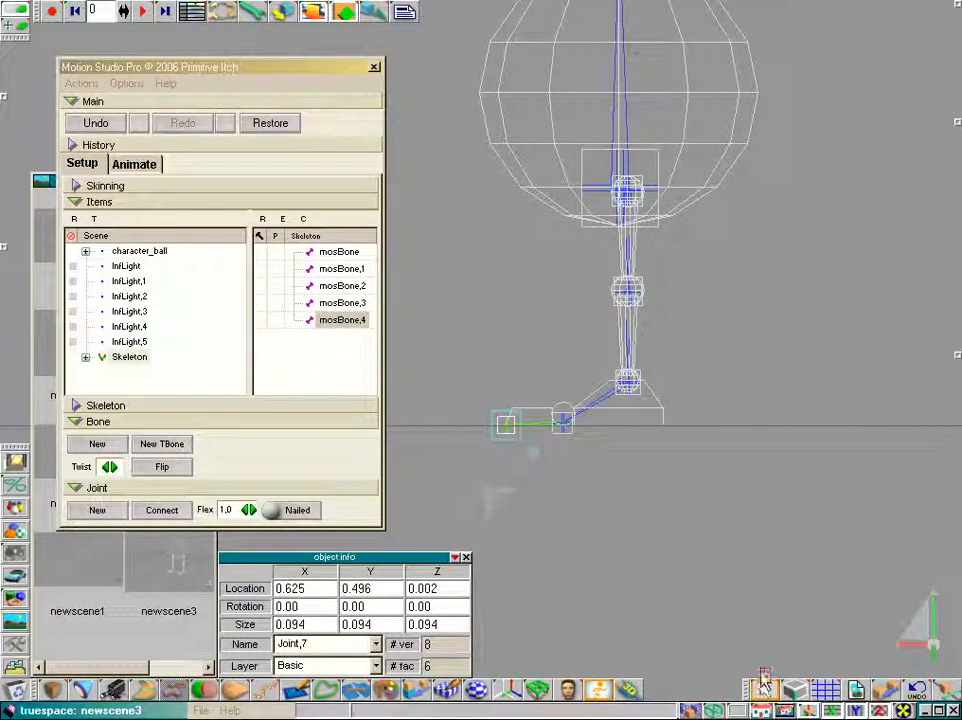
# Build a matching bone chain down the other leg from hip through knee, ankle, heel and toe
pyautogui.moveTo(760, 712); pyautogui.dragTo(762, 570)
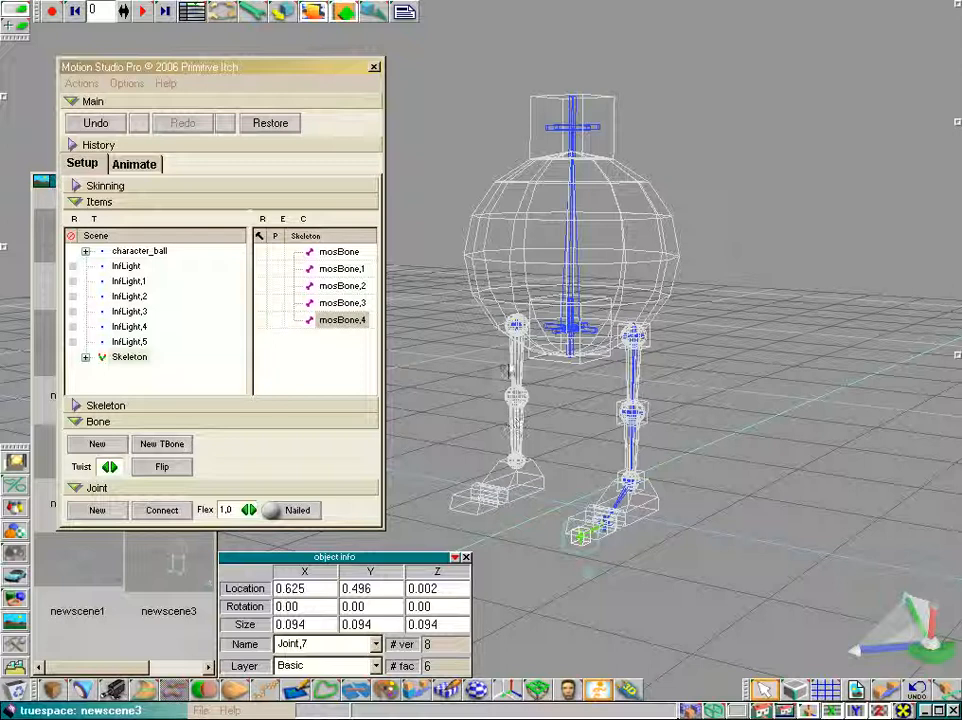
pyautogui.click(516, 326)
pyautogui.moveTo(763, 690); pyautogui.dragTo(765, 676)
pyautogui.click(95, 446)
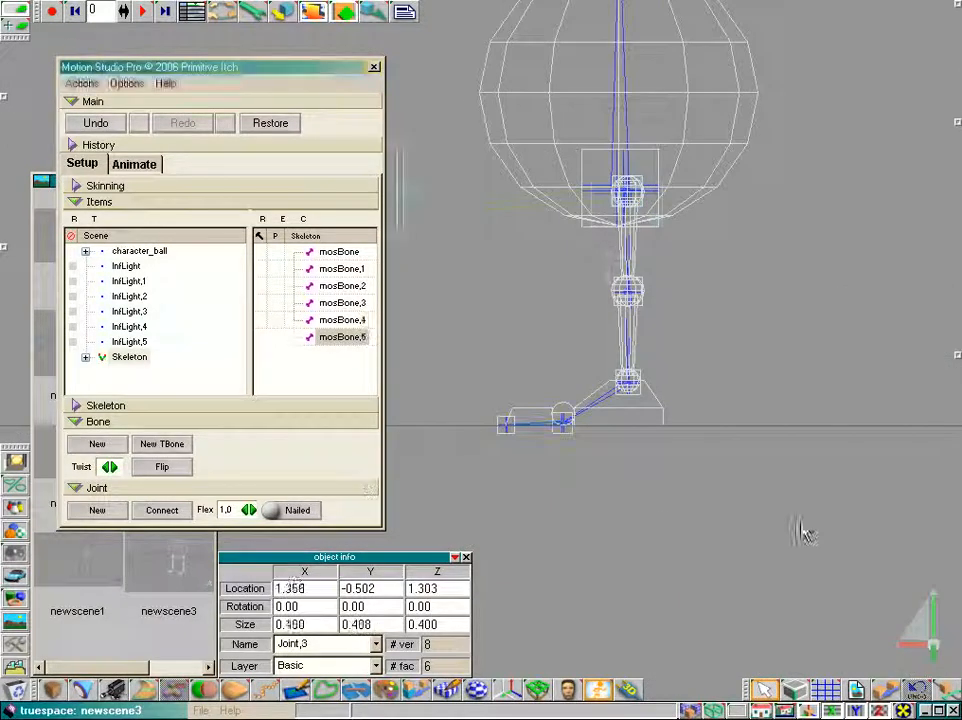
pyautogui.moveTo(801, 524); pyautogui.dragTo(940, 665)
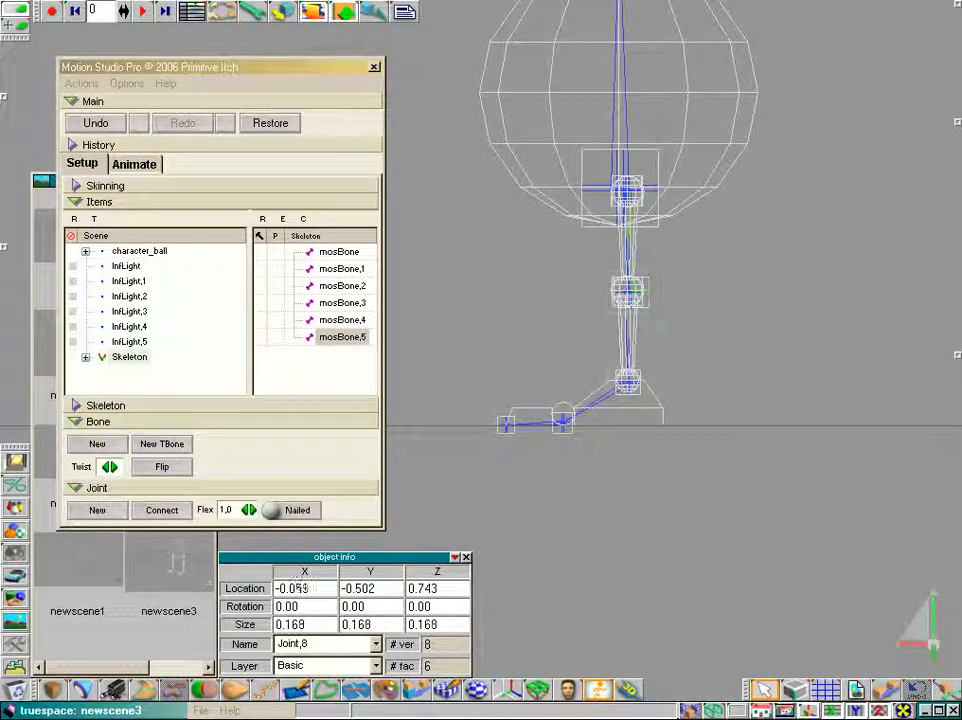
pyautogui.click(85, 443)
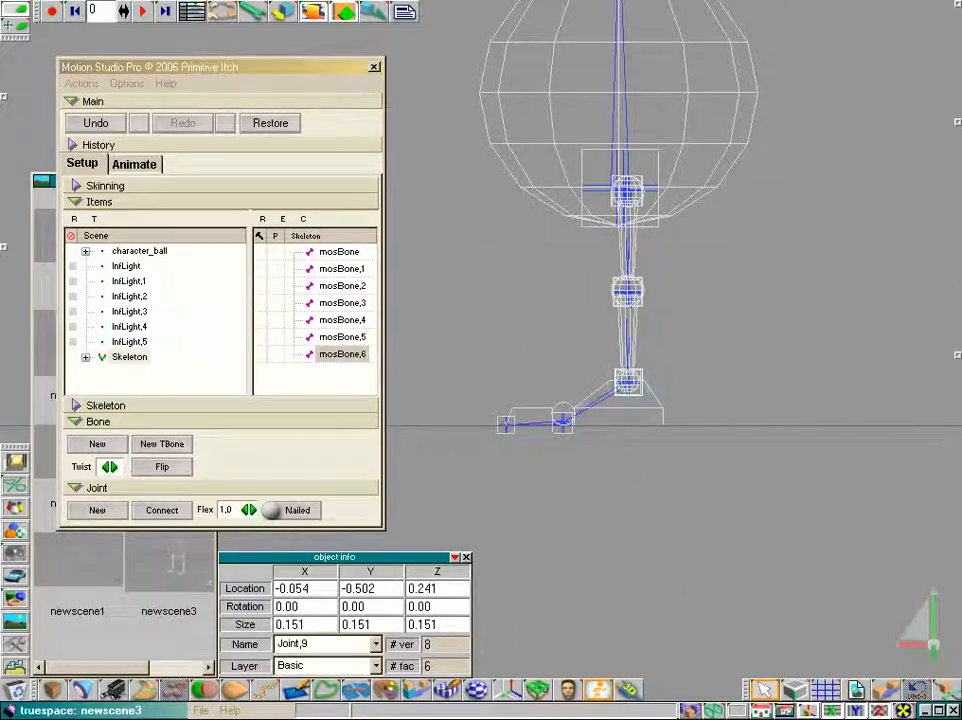
pyautogui.click(95, 446)
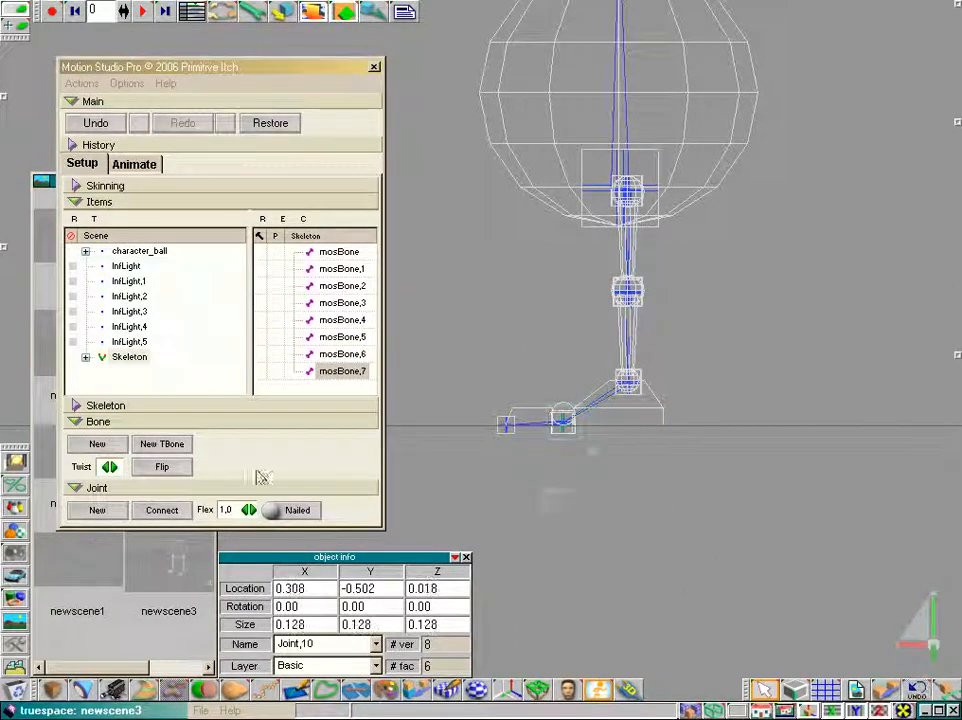
pyautogui.click(100, 445)
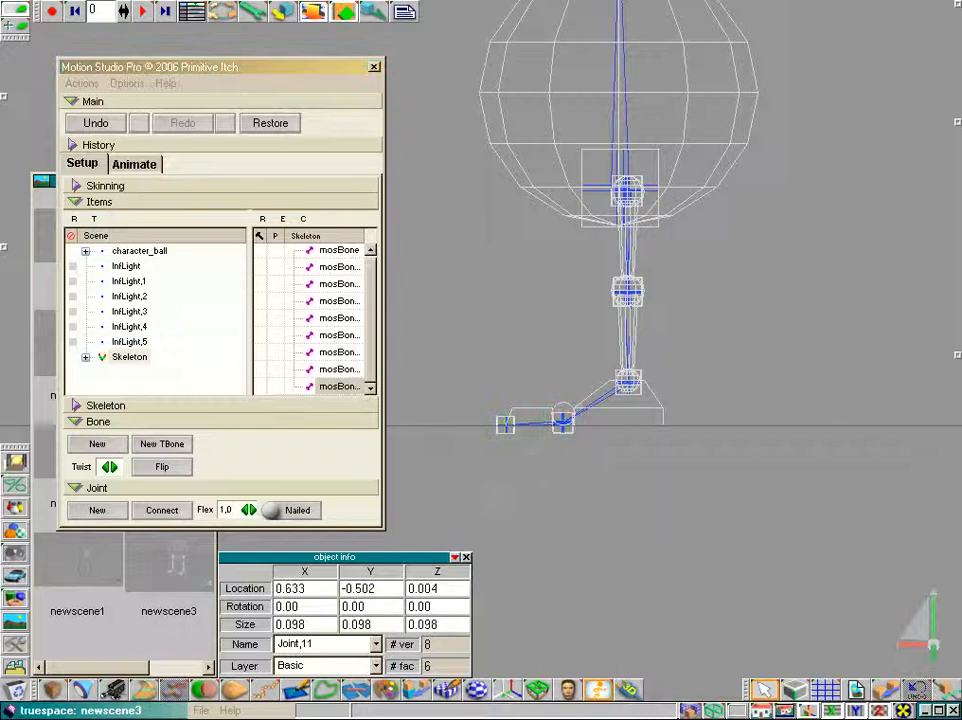
pyautogui.moveTo(260, 57); pyautogui.dragTo(258, 28)
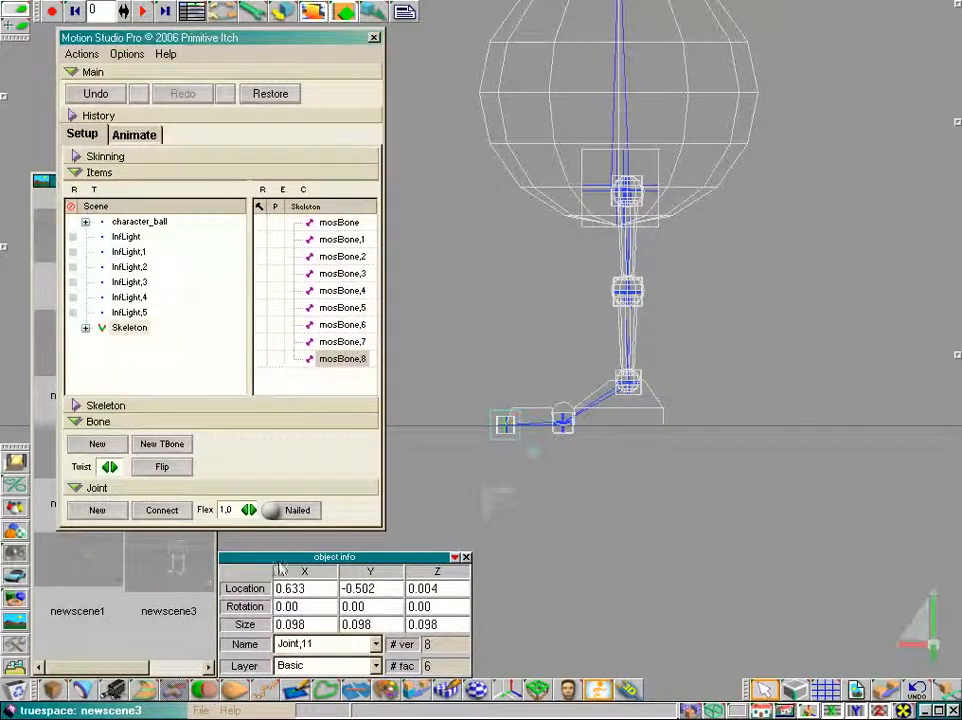
pyautogui.click(77, 488)
pyautogui.click(76, 451)
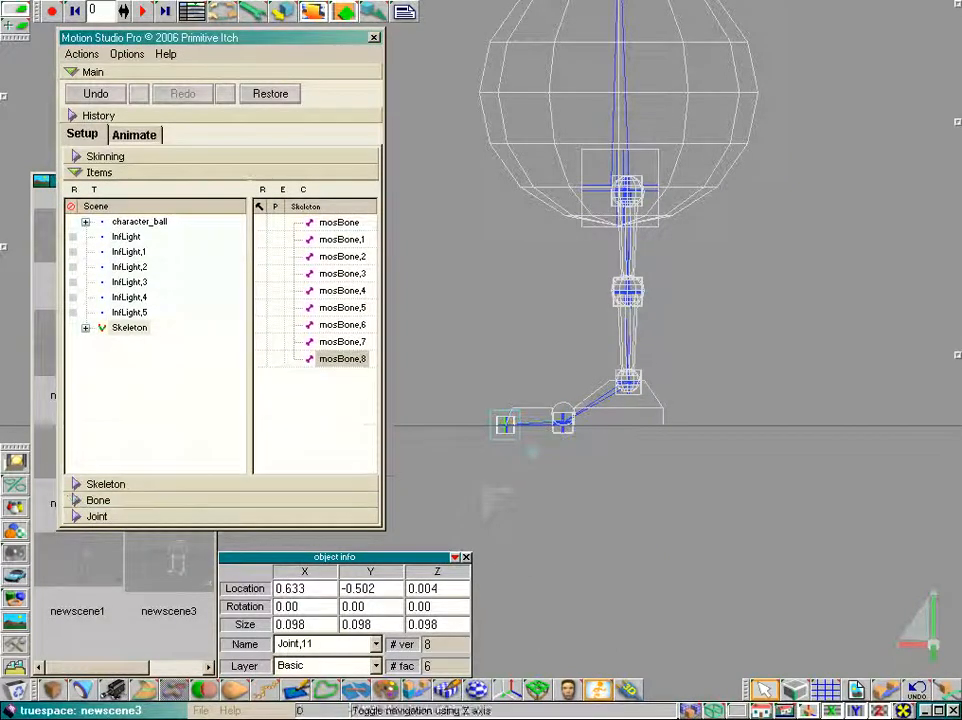
pyautogui.moveTo(763, 711); pyautogui.dragTo(773, 652)
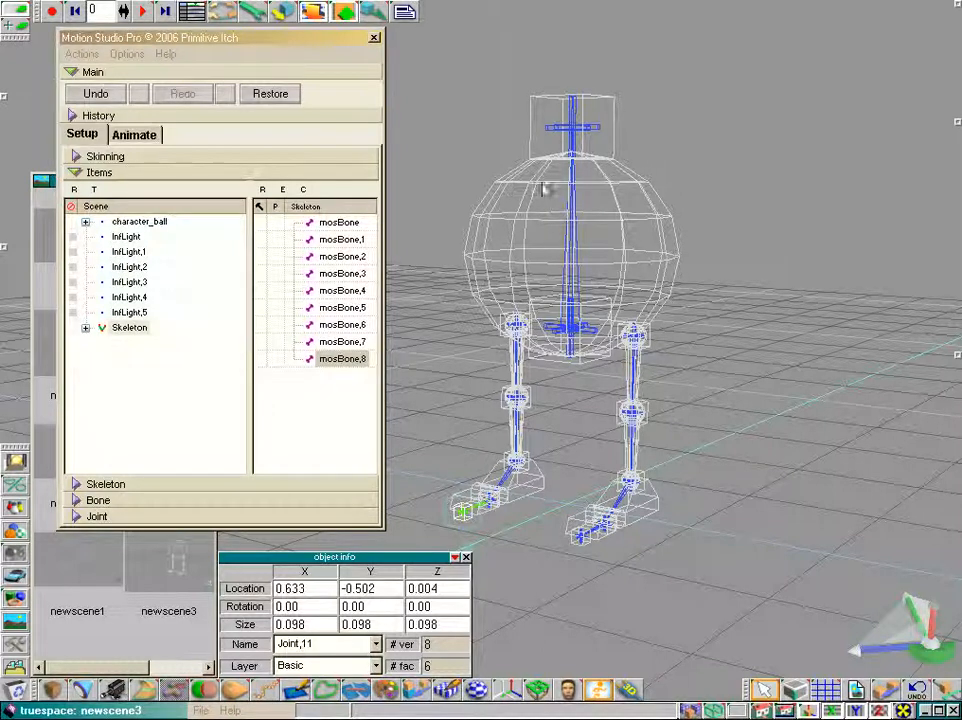
# Expand the character_ball hierarchy and start renaming the top bone mosBone
pyautogui.click(86, 222)
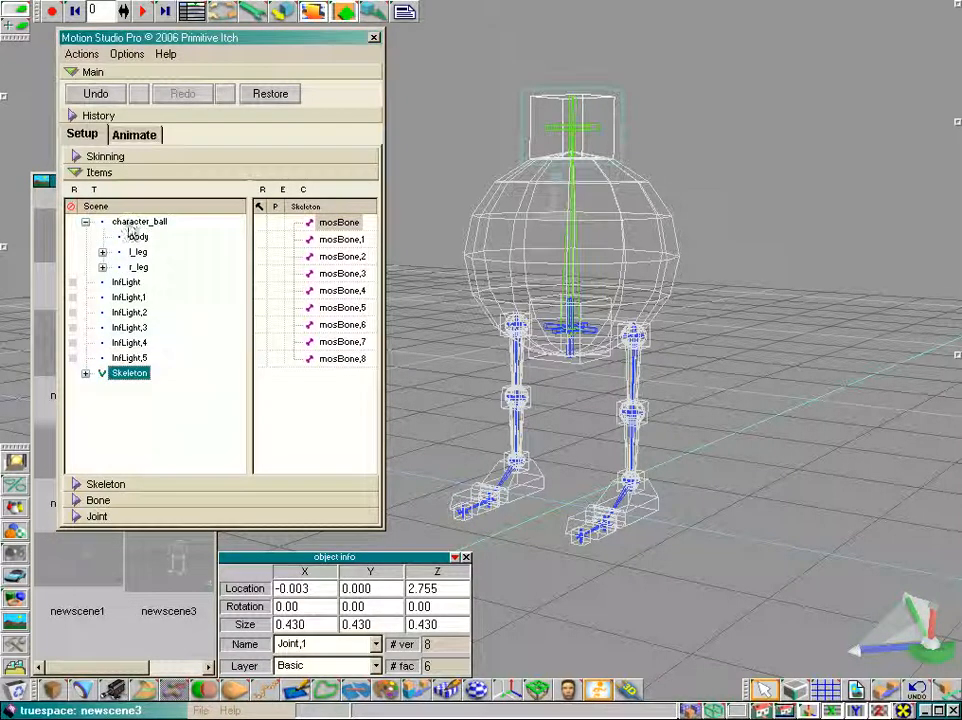
pyautogui.doubleClick(337, 222)
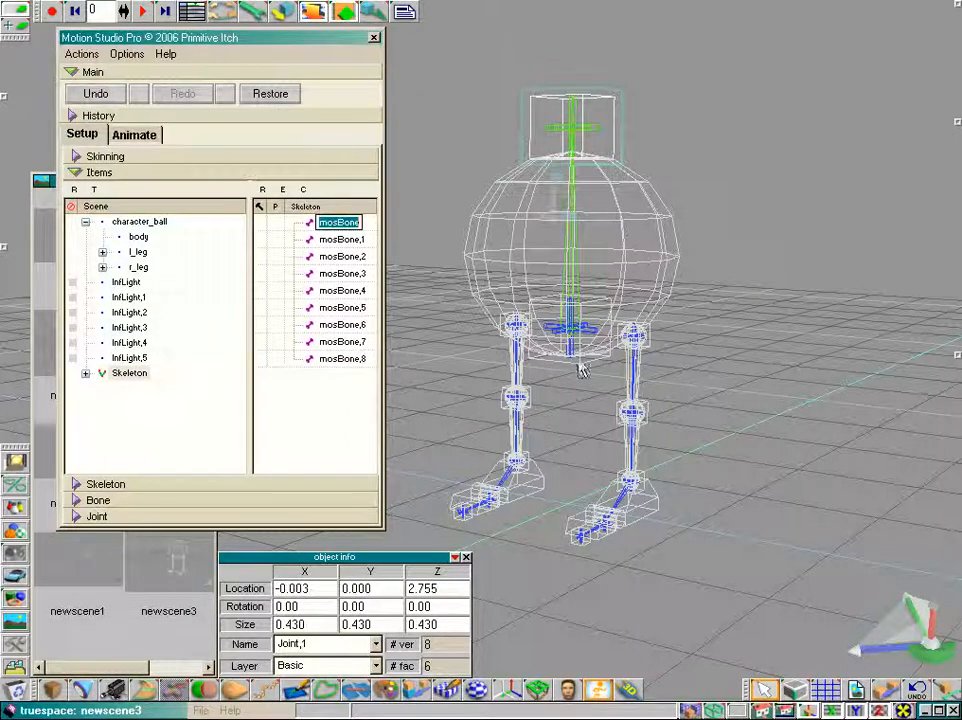
pyautogui.moveTo(942, 660); pyautogui.dragTo(926, 648)
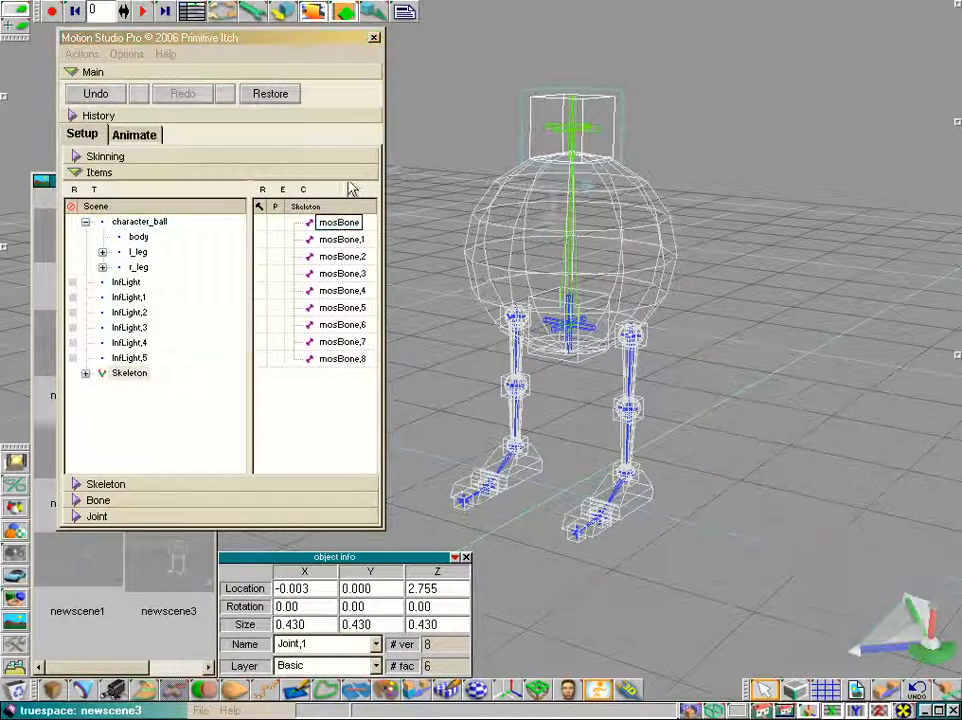
pyautogui.click(342, 240)
pyautogui.click(338, 222)
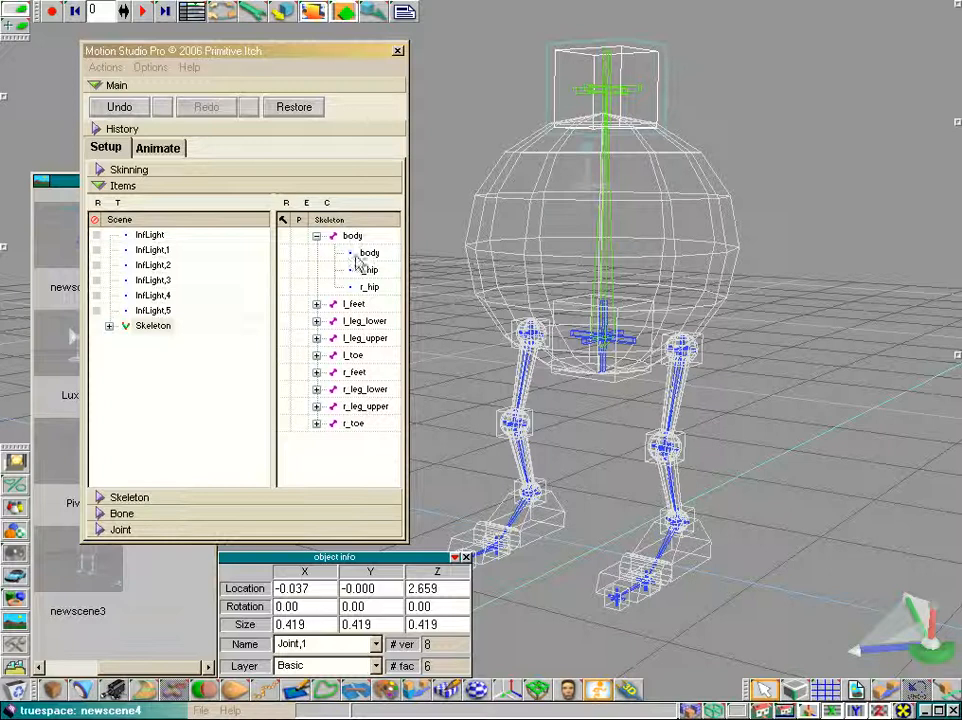
# Examine the renamed skeleton hierarchy, expanding the body and l_feet bones to see their attached items
pyautogui.click(364, 258)
pyautogui.click(363, 254)
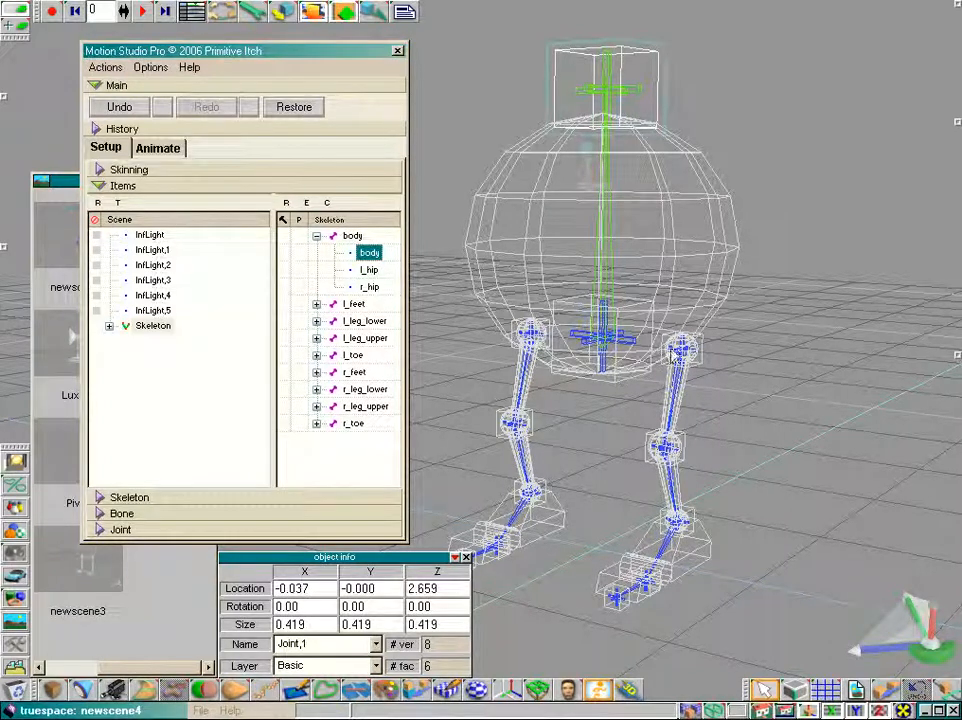
pyautogui.click(316, 304)
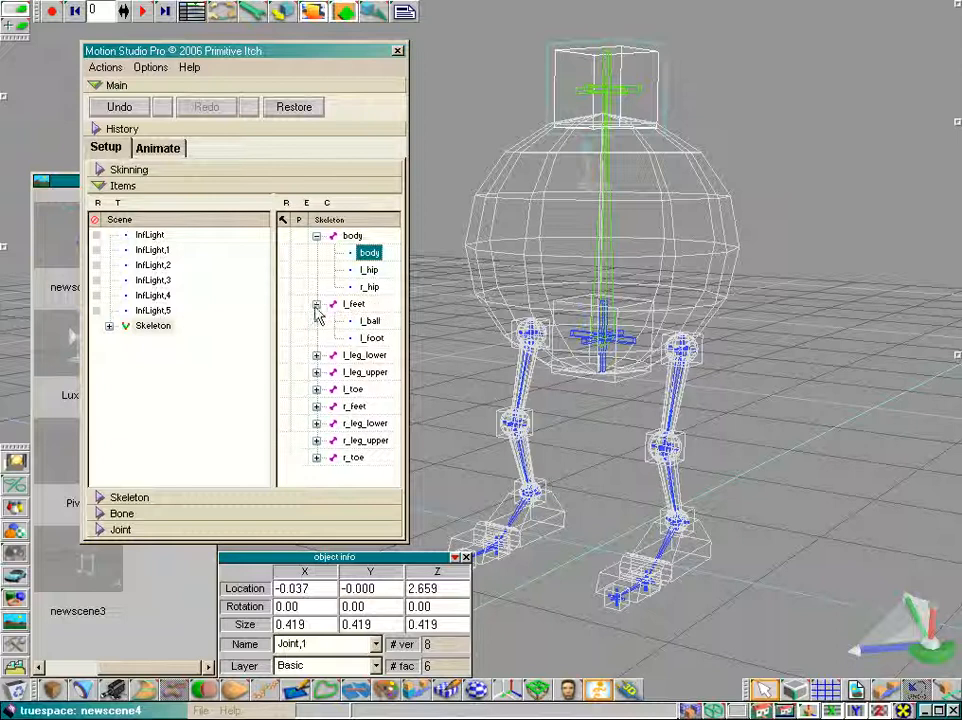
pyautogui.click(316, 304)
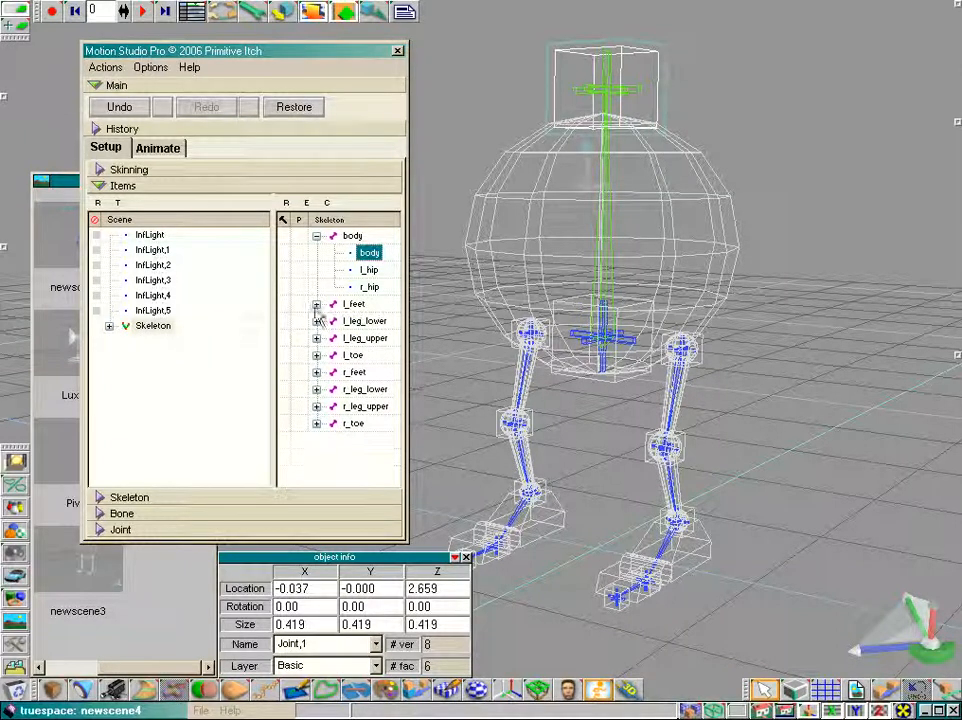
# Collapse the body bone and test moving the pelvis joint in Animate mode before returning to Setup
pyautogui.click(316, 236)
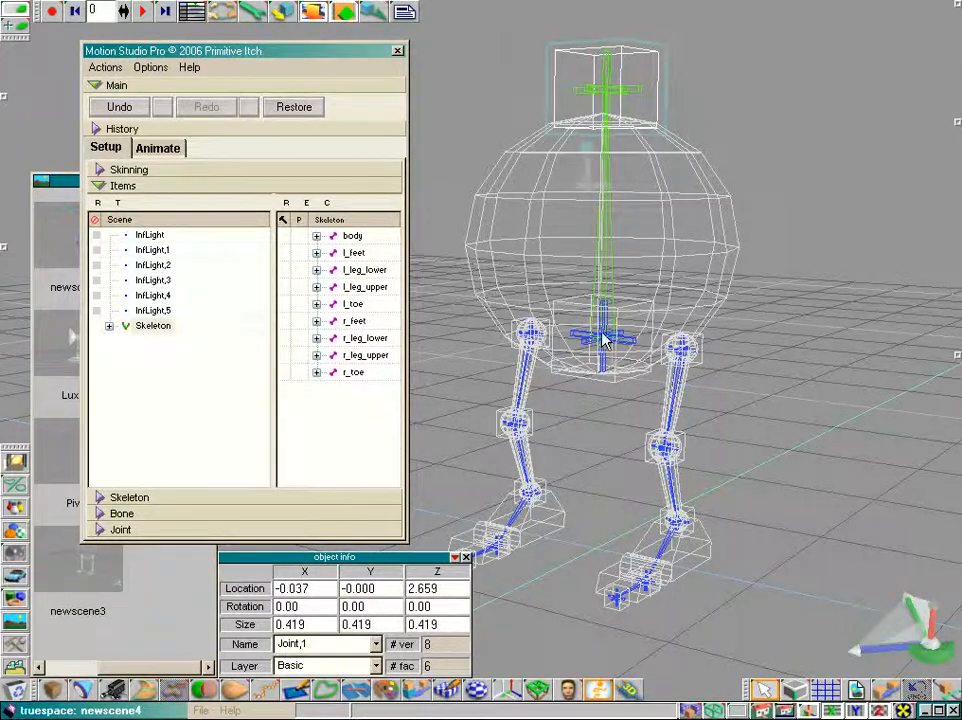
pyautogui.click(172, 152)
pyautogui.click(590, 380)
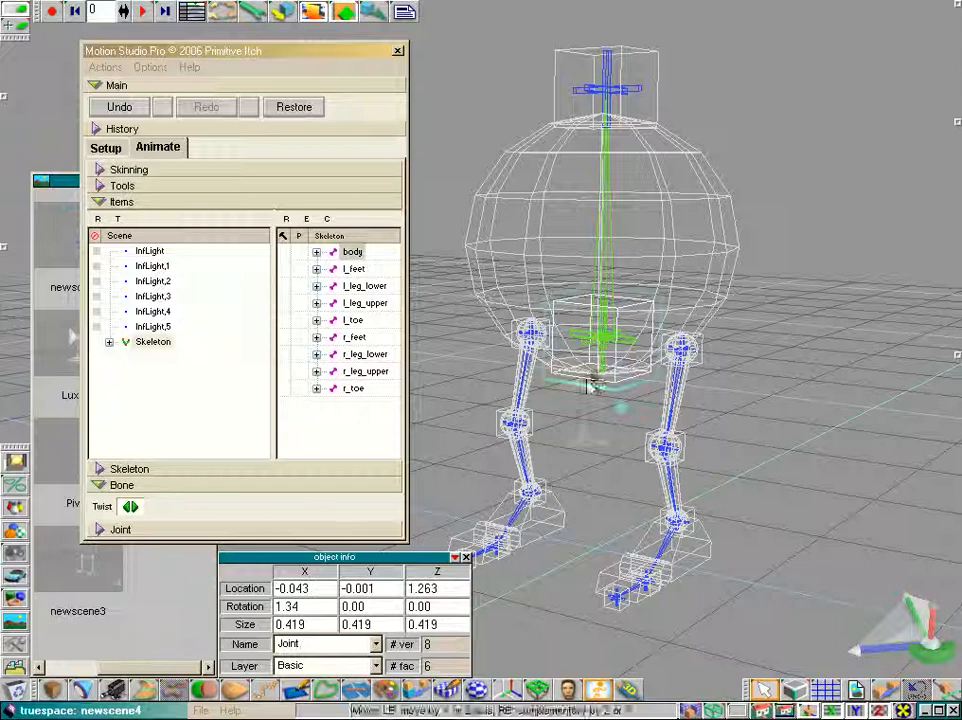
pyautogui.moveTo(582, 388)
pyautogui.mouseDown()
pyautogui.moveTo(583, 380)
pyautogui.moveTo(583, 398)
pyautogui.moveTo(584, 353)
pyautogui.moveTo(584, 366)
pyautogui.mouseUp()
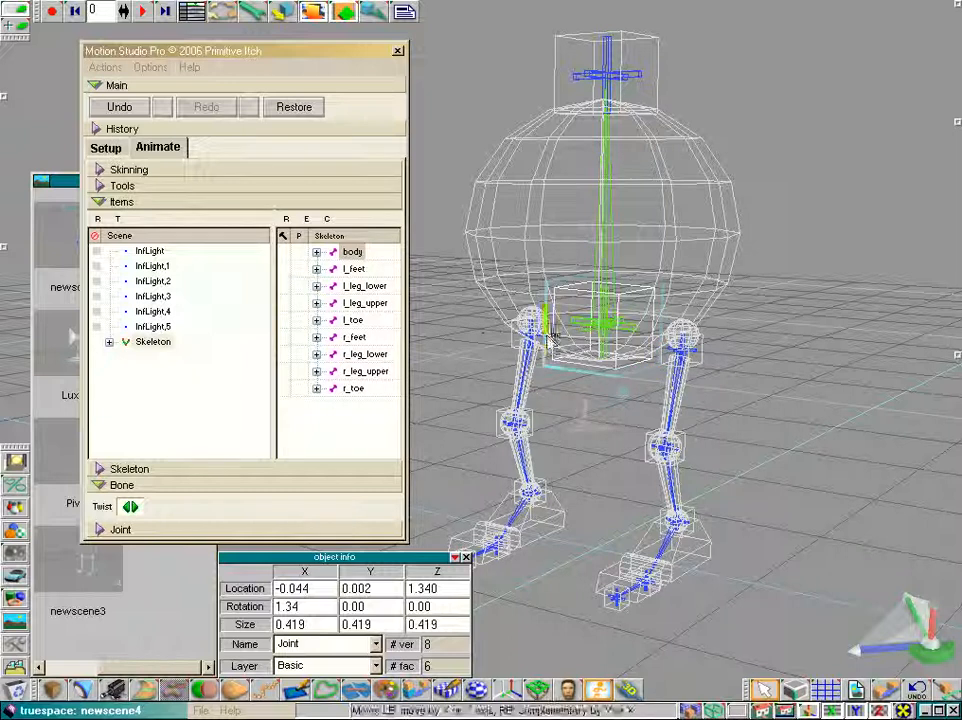
pyautogui.click(105, 149)
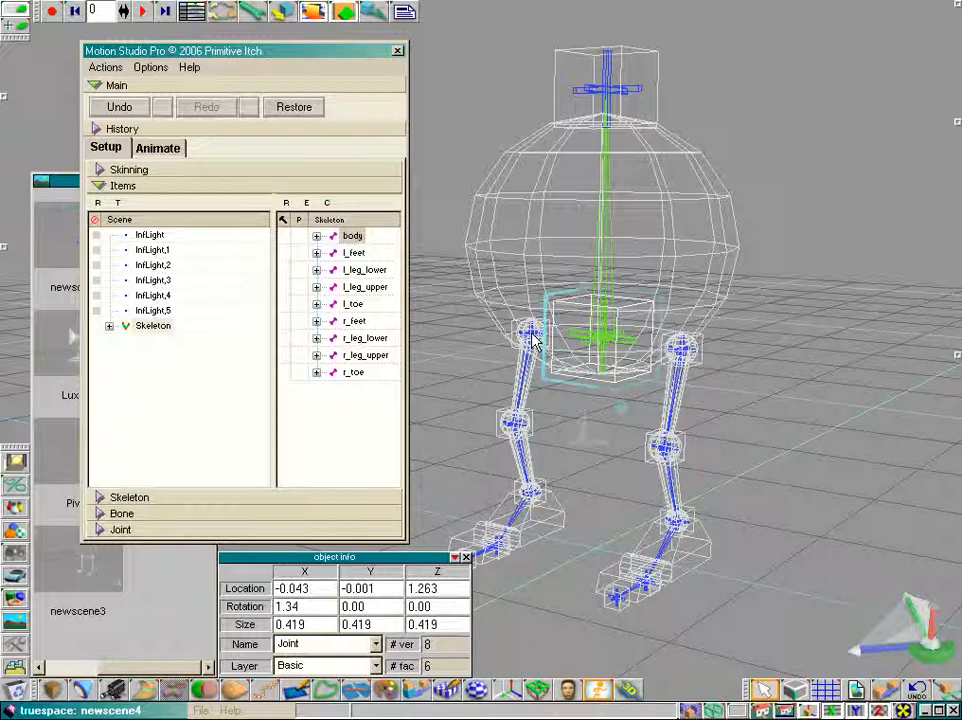
# Examine the hip joints and expand the Skeleton's BoneBag to list all its joints
pyautogui.click(316, 238)
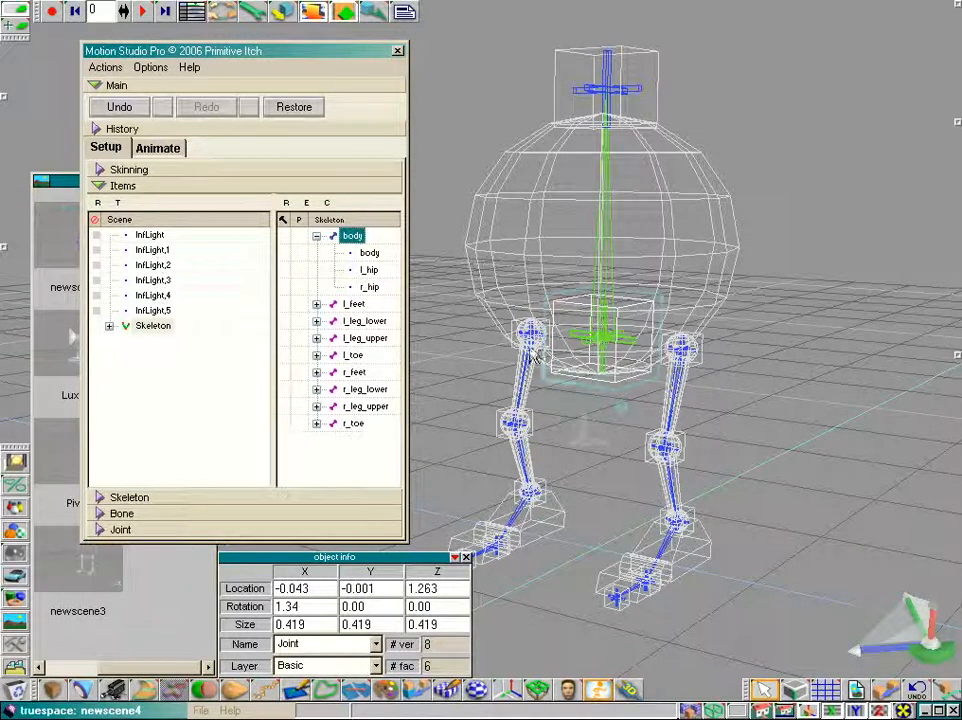
pyautogui.click(683, 350)
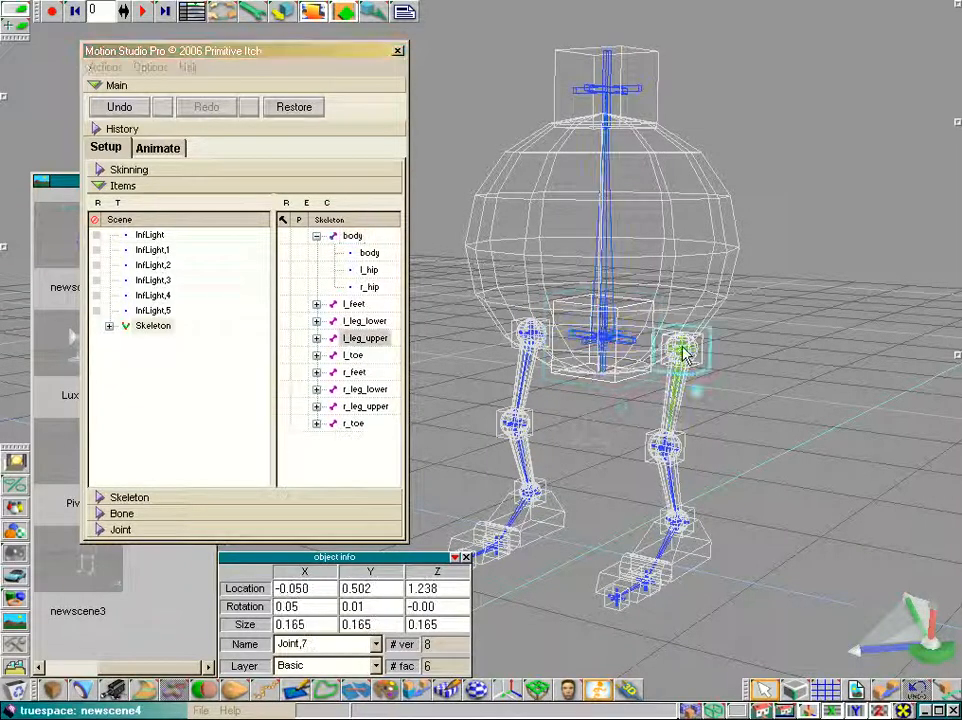
pyautogui.click(522, 340)
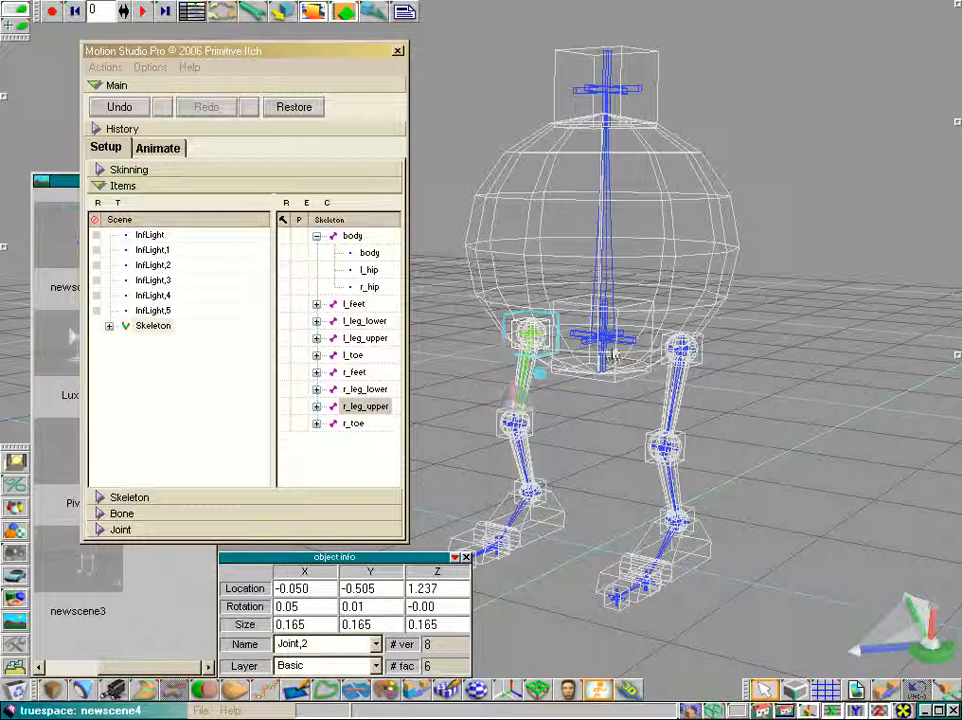
pyautogui.click(352, 236)
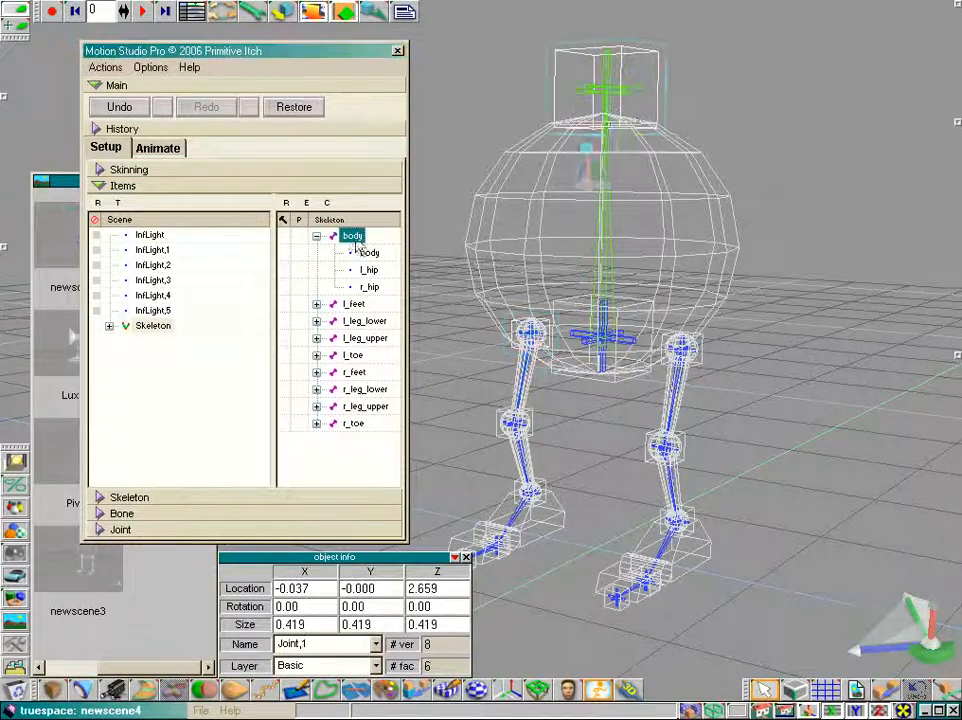
pyautogui.doubleClick(140, 328)
pyautogui.doubleClick(155, 250)
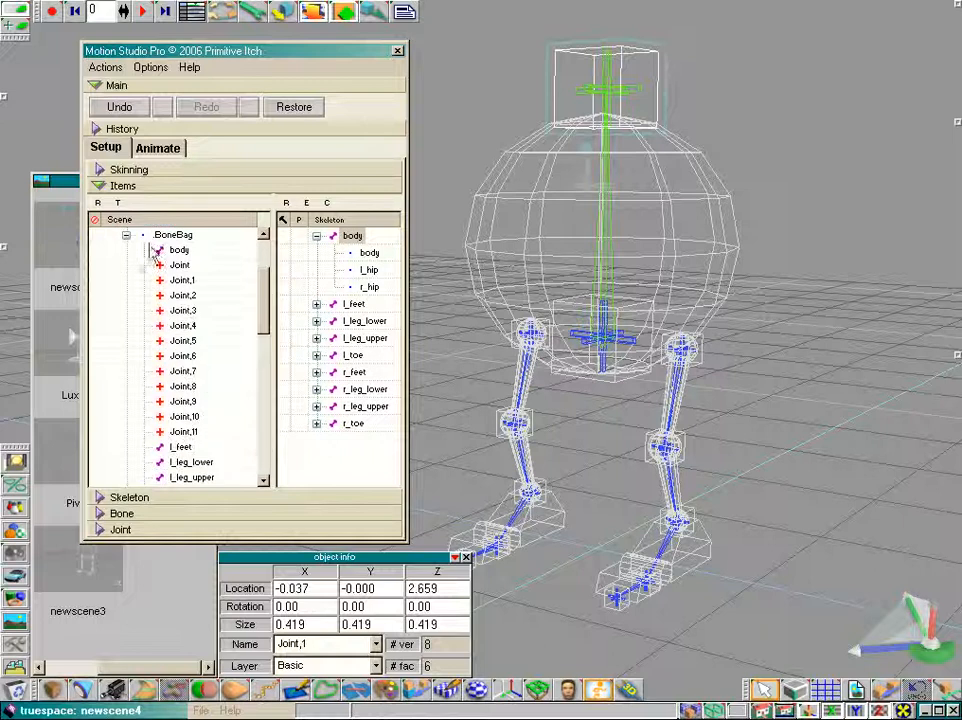
# Attach the hip joints Joint,7 and Joint,2 to the body bone in the skeleton hierarchy
pyautogui.click(531, 338)
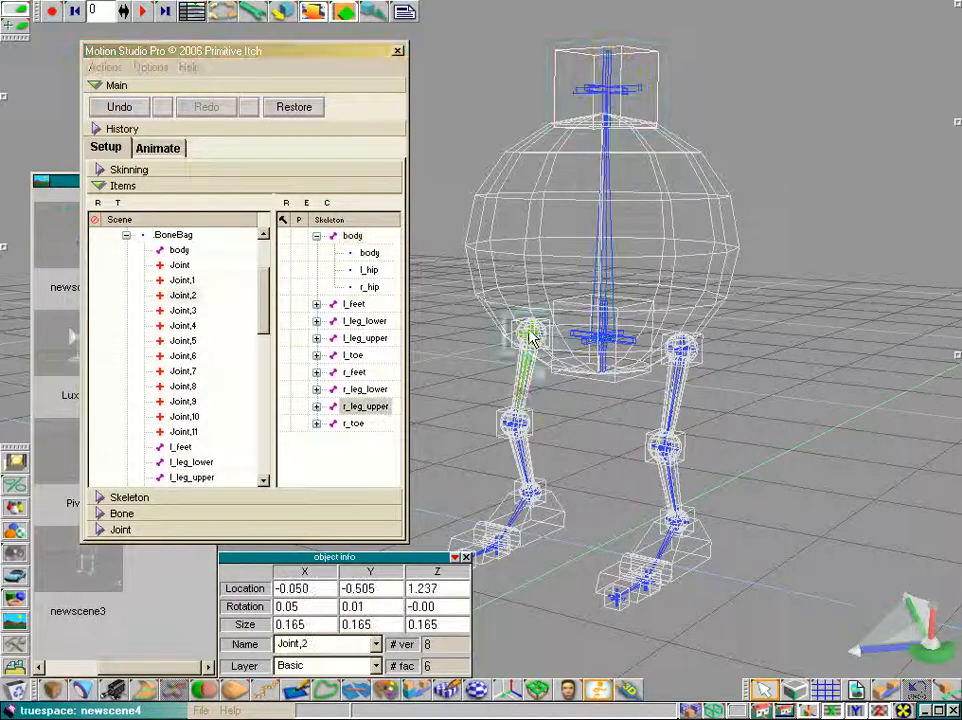
pyautogui.click(178, 299)
pyautogui.click(676, 362)
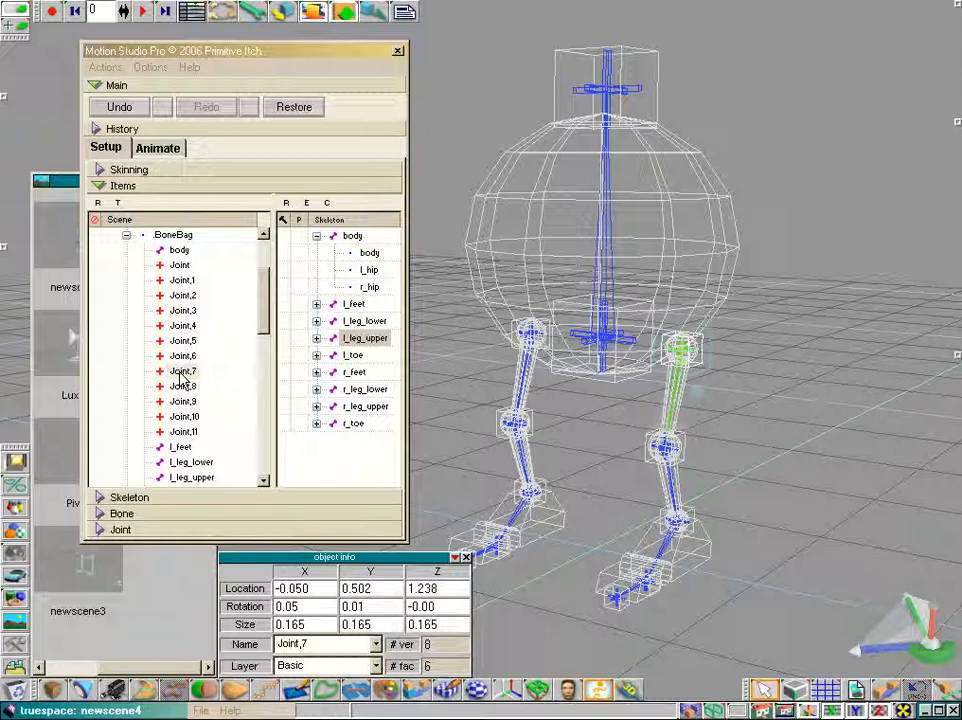
pyautogui.moveTo(183, 375); pyautogui.dragTo(333, 291)
pyautogui.moveTo(356, 245); pyautogui.dragTo(354, 246)
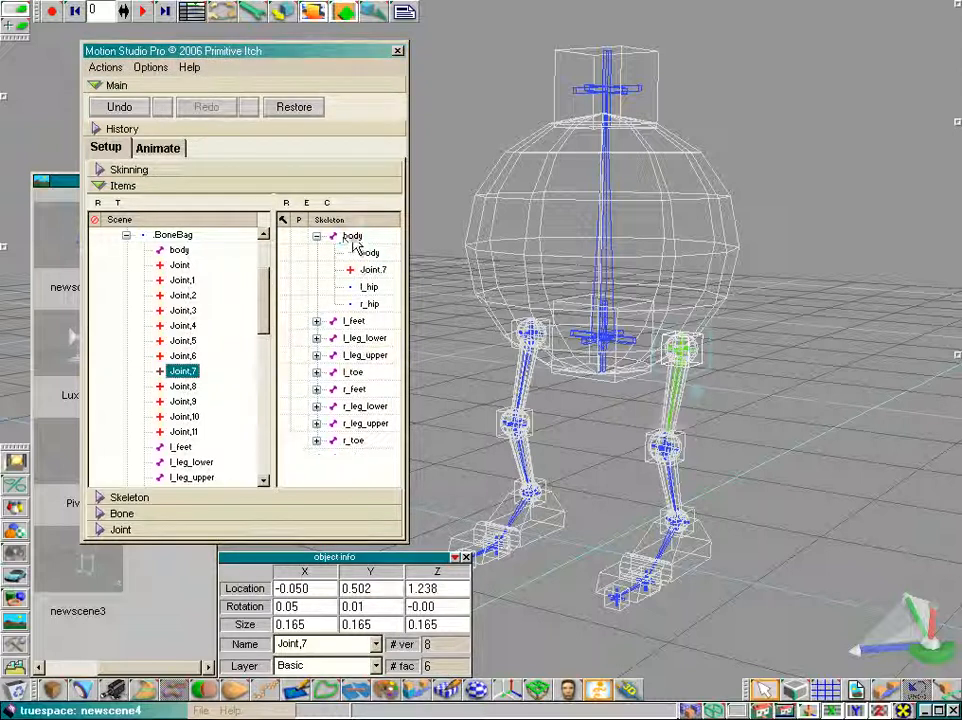
pyautogui.click(183, 295)
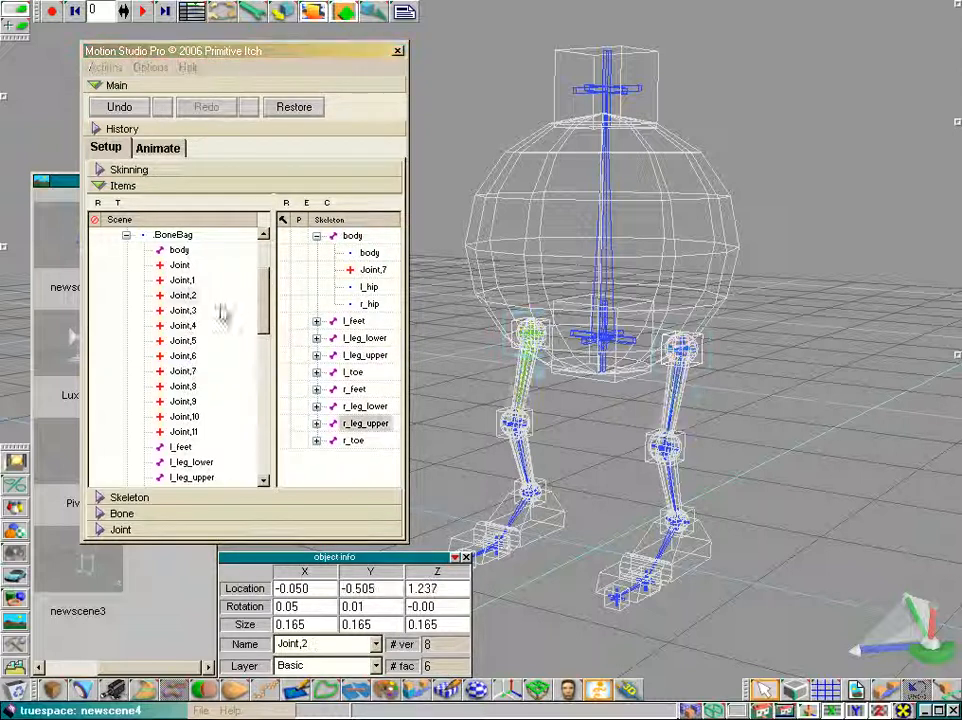
pyautogui.moveTo(183, 295); pyautogui.dragTo(365, 248)
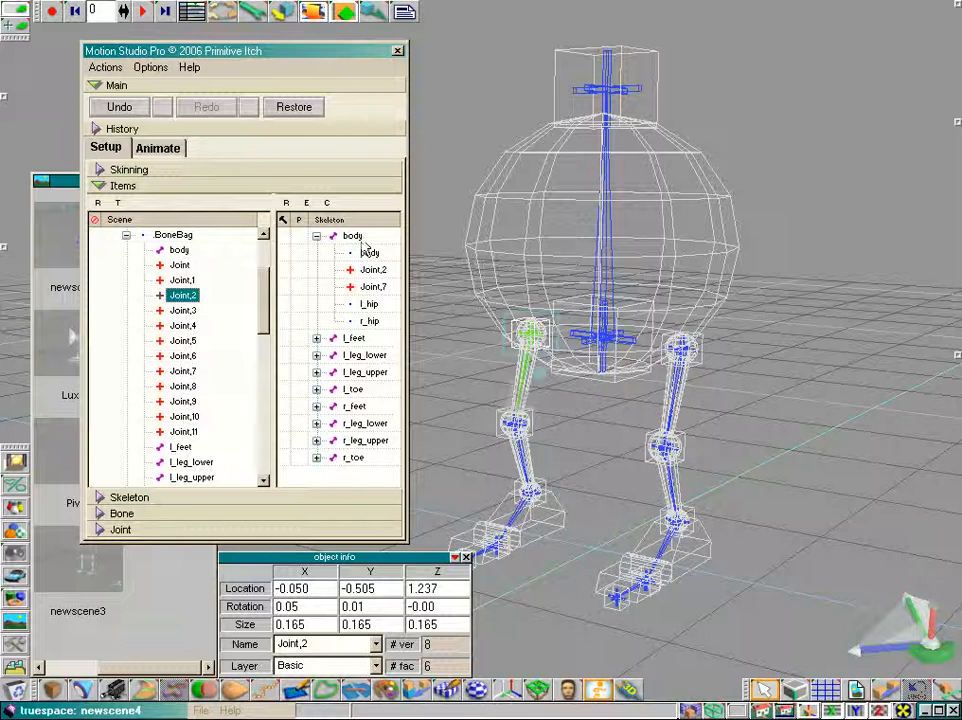
# Test the skeleton in Animate mode by moving the pelvis joint and the right ankle joint
pyautogui.click(168, 150)
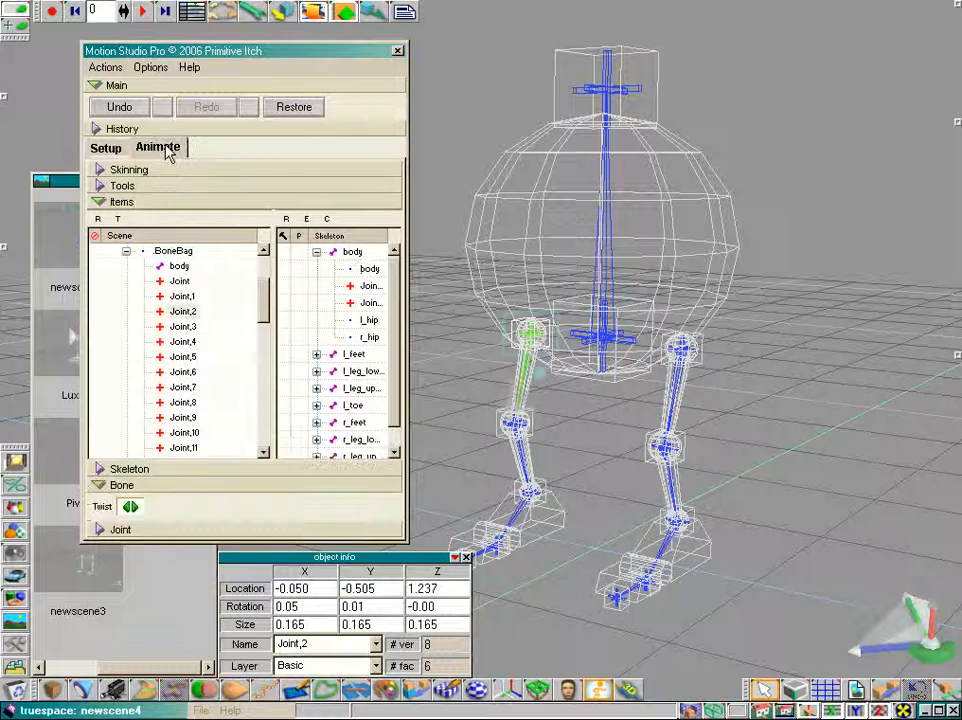
pyautogui.click(600, 343)
pyautogui.moveTo(584, 386)
pyautogui.mouseDown()
pyautogui.moveTo(584, 376)
pyautogui.moveTo(584, 403)
pyautogui.moveTo(584, 351)
pyautogui.moveTo(584, 388)
pyautogui.moveTo(584, 377)
pyautogui.mouseUp()
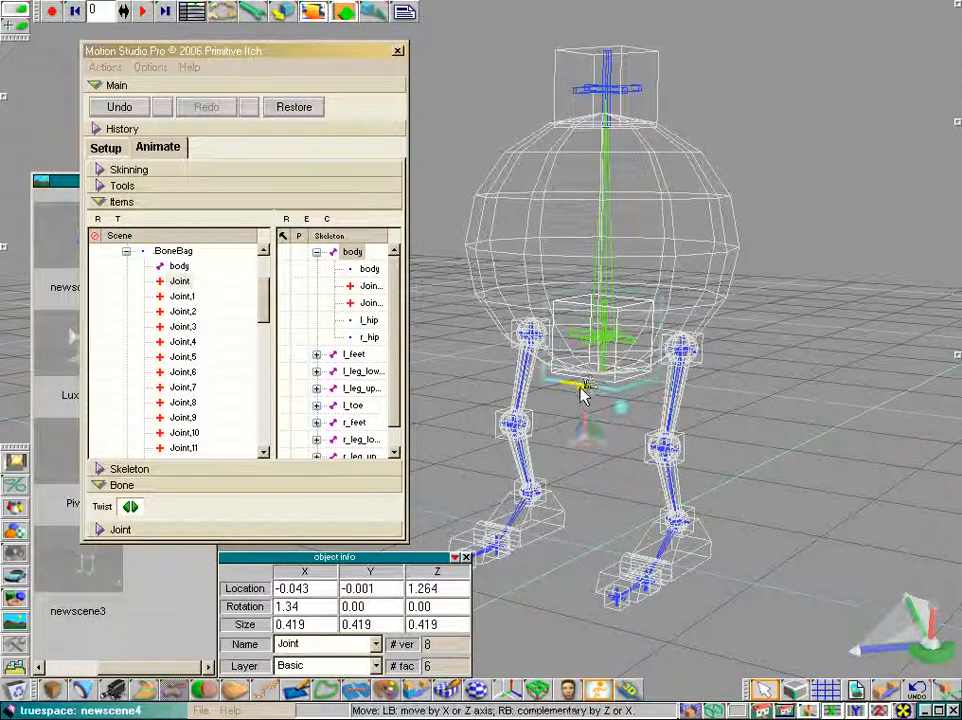
pyautogui.moveTo(622, 297); pyautogui.dragTo(624, 337)
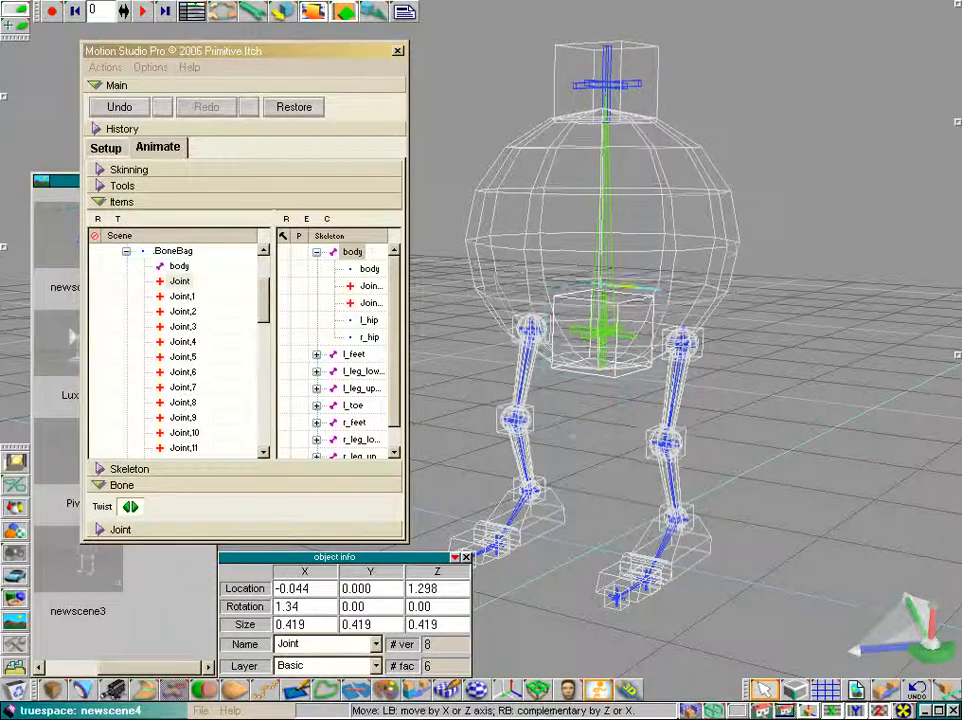
pyautogui.moveTo(622, 290); pyautogui.dragTo(629, 292)
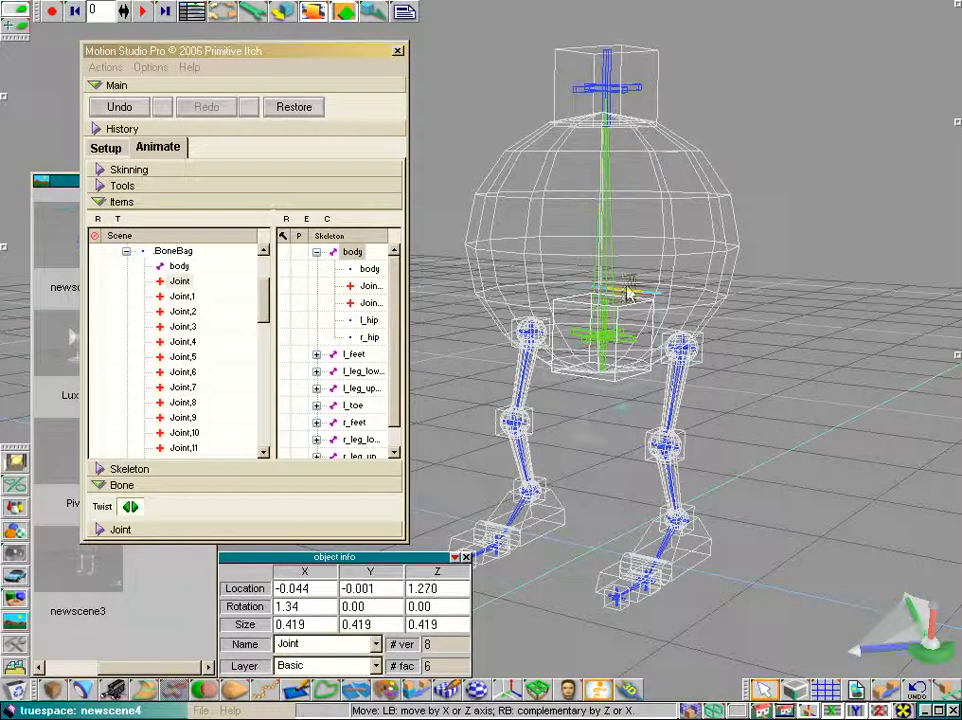
pyautogui.click(678, 527)
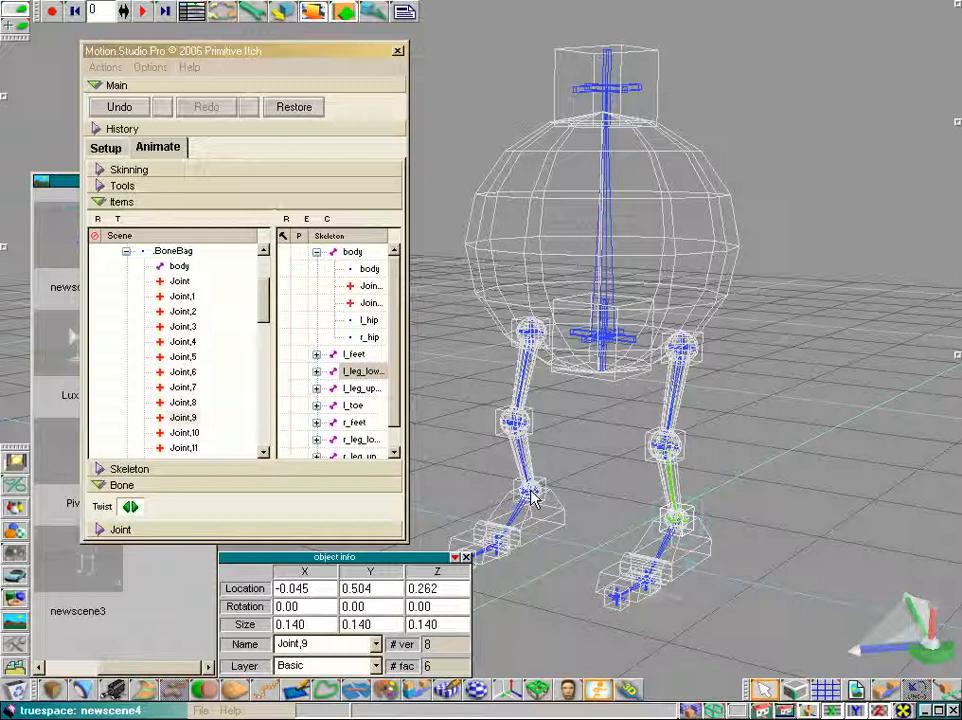
pyautogui.click(532, 496)
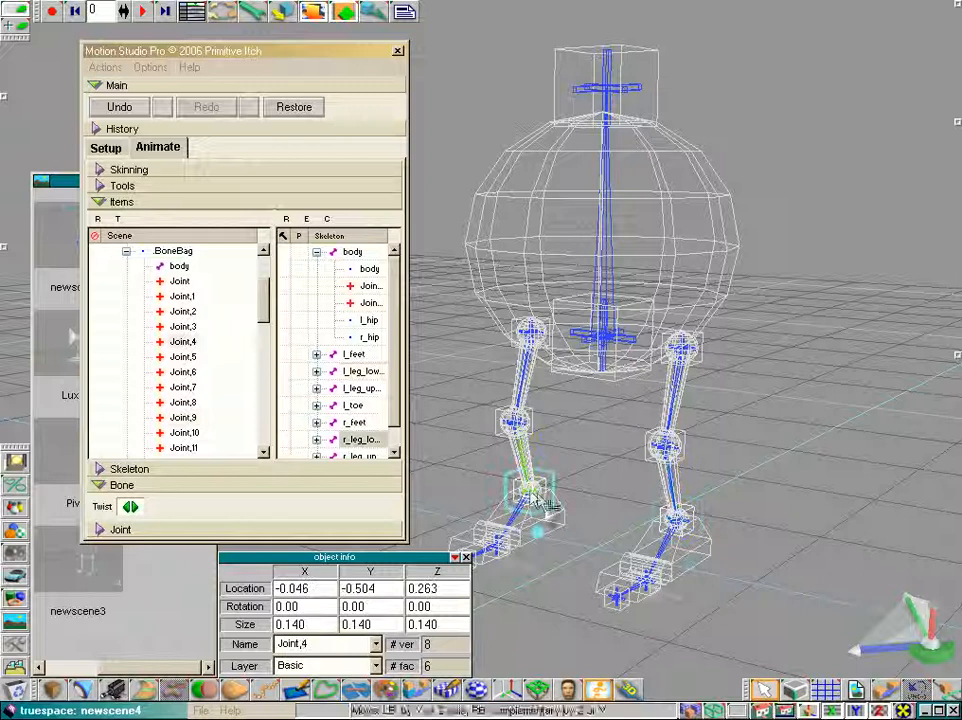
pyautogui.click(689, 514)
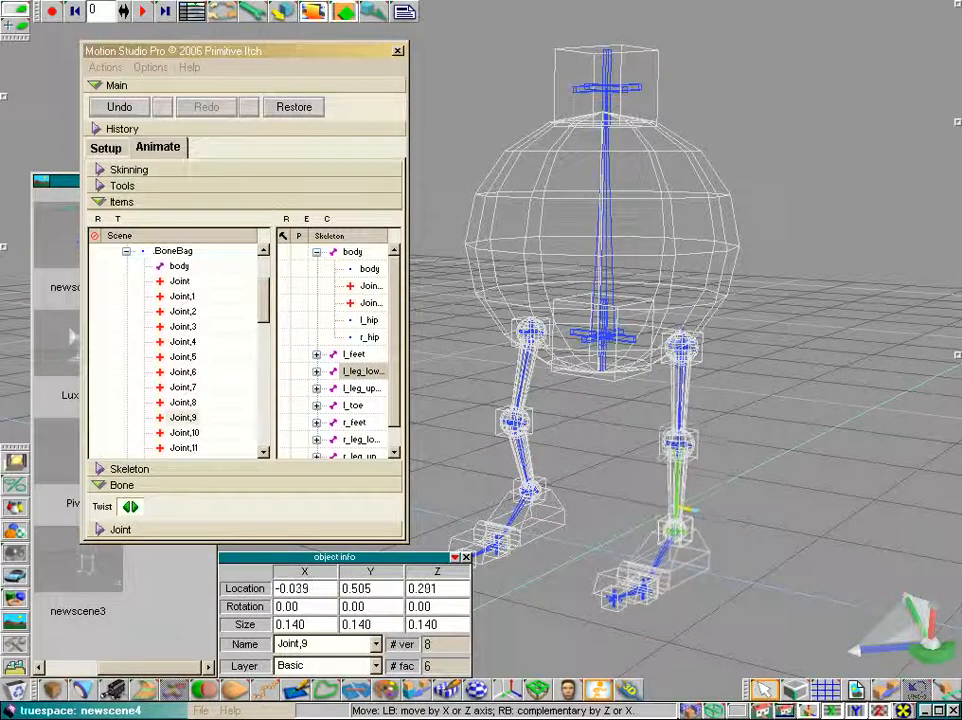
pyautogui.moveTo(686, 509); pyautogui.dragTo(689, 340)
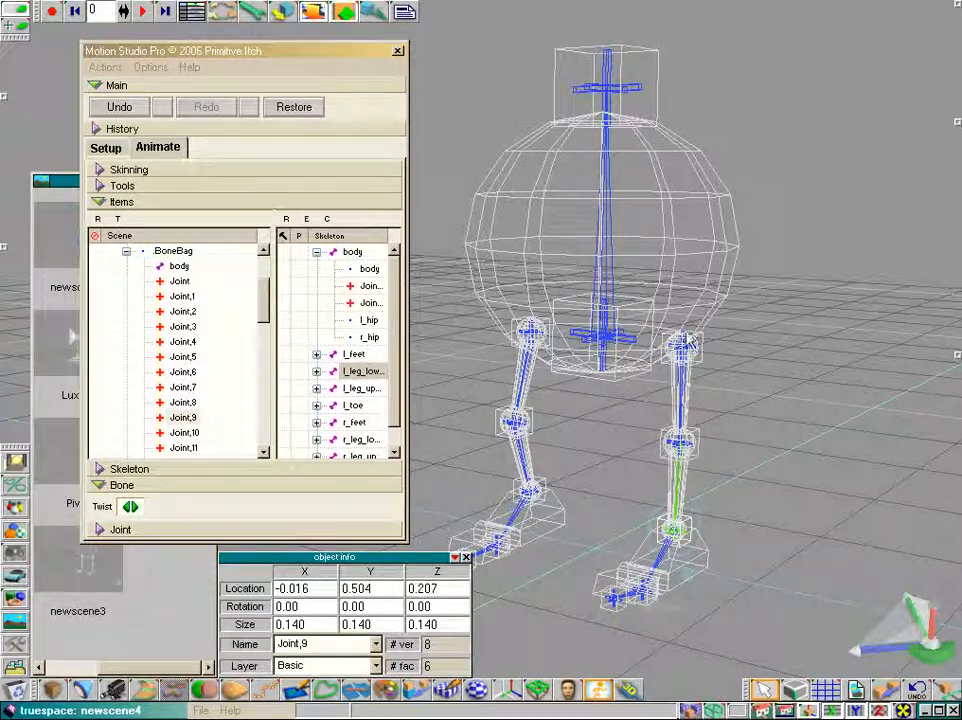
pyautogui.moveTo(687, 508); pyautogui.dragTo(686, 514)
# Test moving the top body joint in Animate mode, then return to Setup mode
pyautogui.click(682, 346)
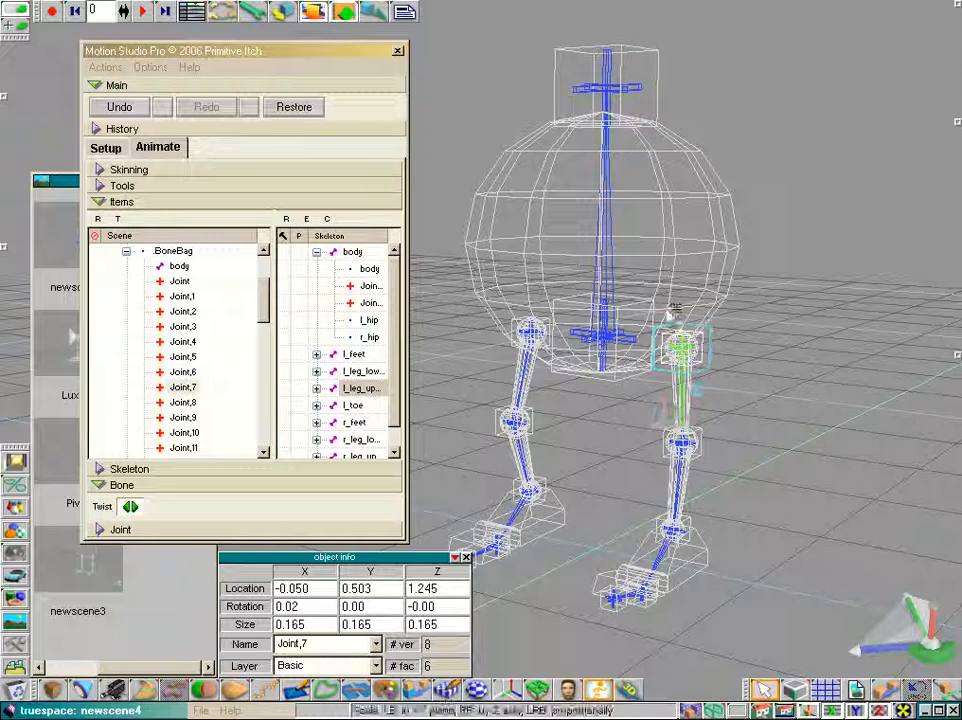
pyautogui.click(598, 128)
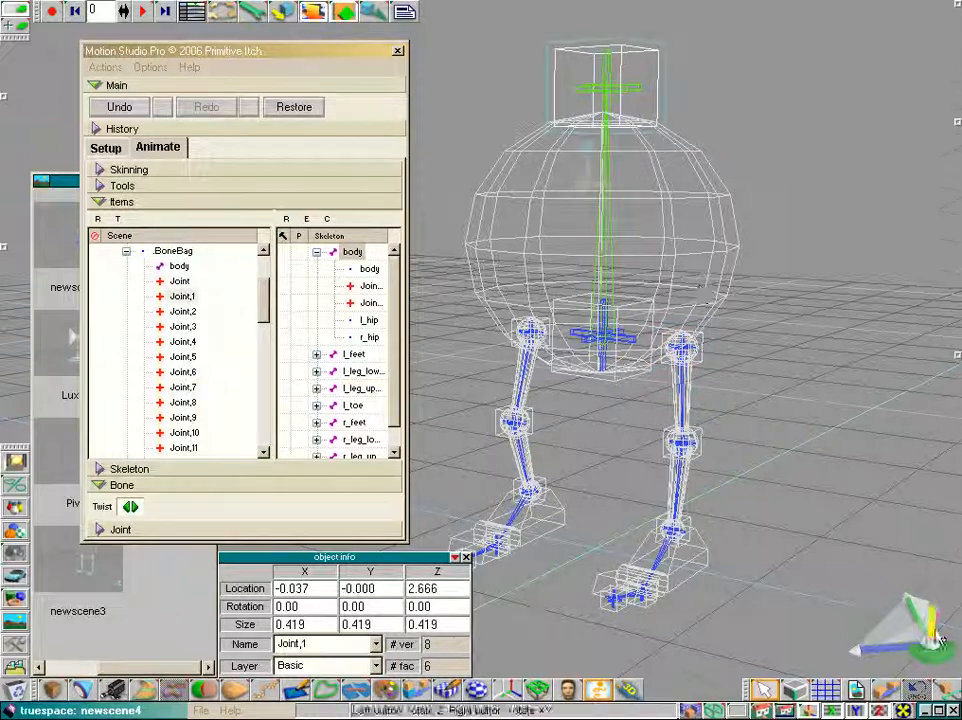
pyautogui.moveTo(932, 652); pyautogui.dragTo(718, 276)
pyautogui.moveTo(585, 145)
pyautogui.mouseDown()
pyautogui.moveTo(570, 146)
pyautogui.moveTo(580, 144)
pyautogui.mouseUp()
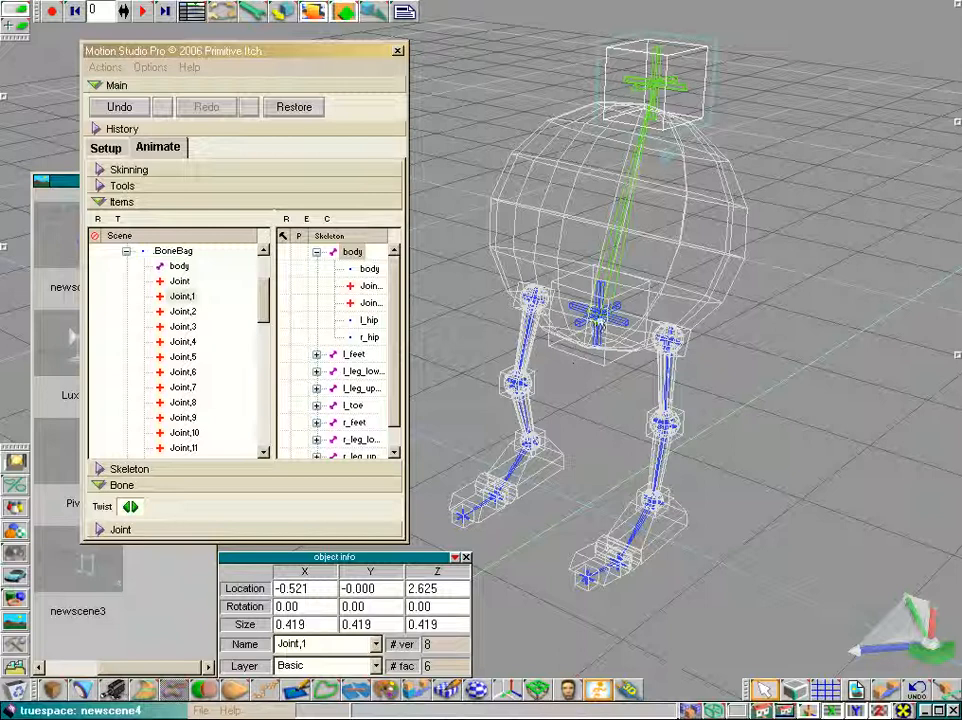
pyautogui.moveTo(488, 118); pyautogui.dragTo(484, 383)
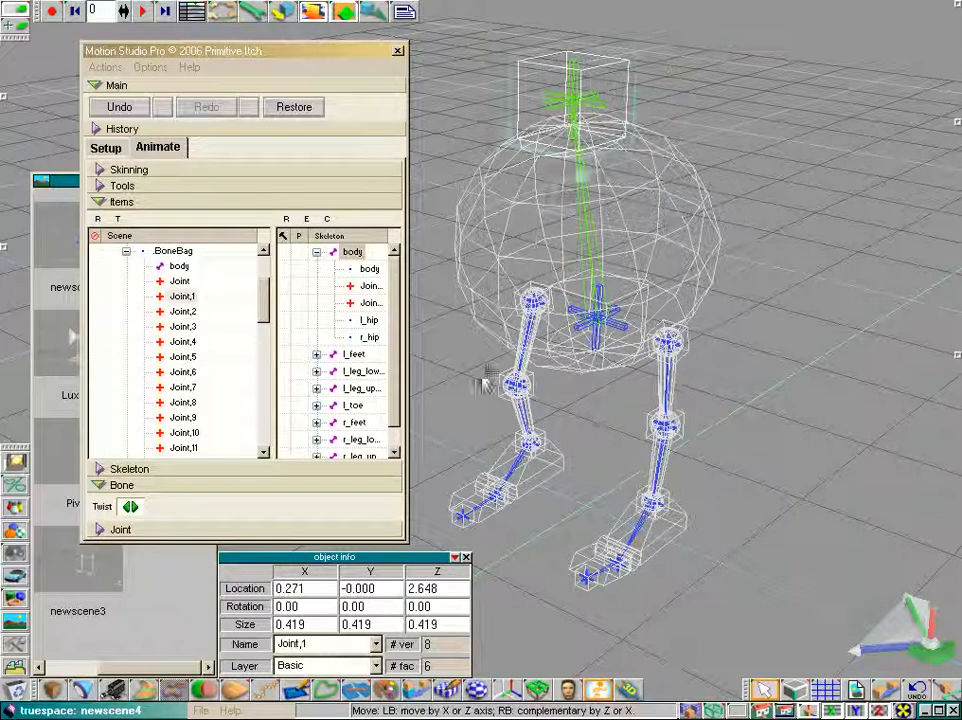
pyautogui.click(106, 148)
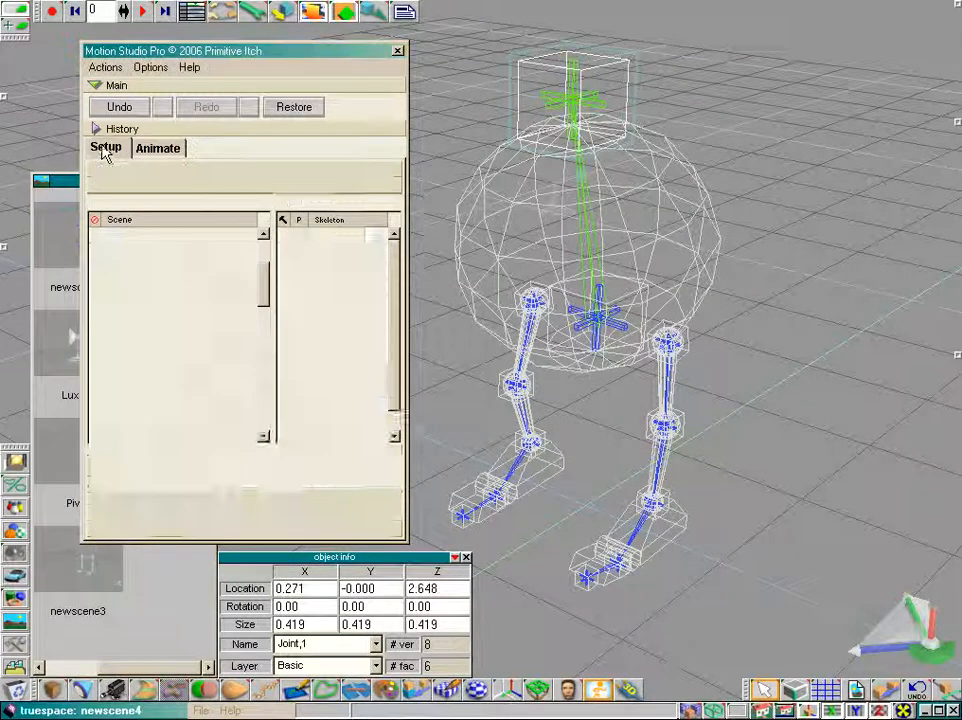
# Set the pelvis joint and both hip joints to Nailed in the Joint settings
pyautogui.click(600, 327)
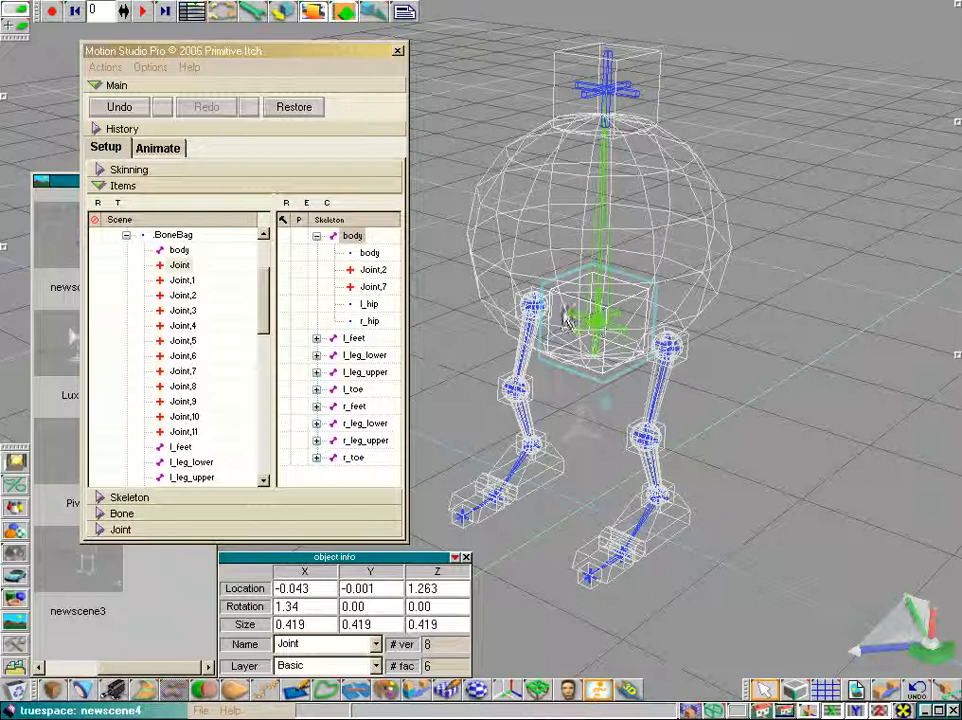
pyautogui.click(113, 530)
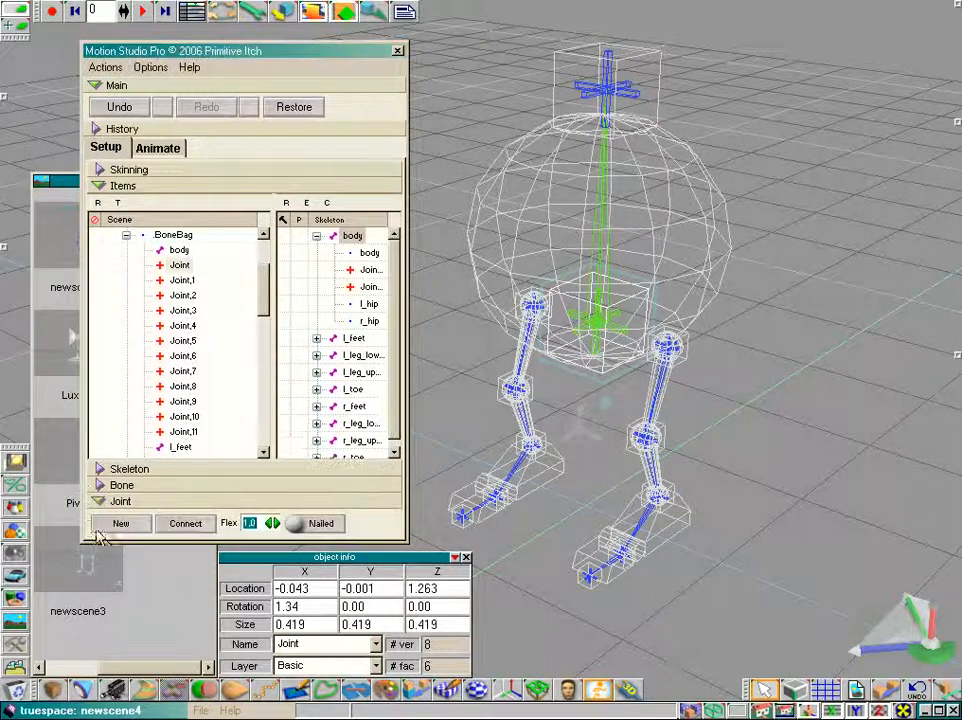
pyautogui.click(328, 530)
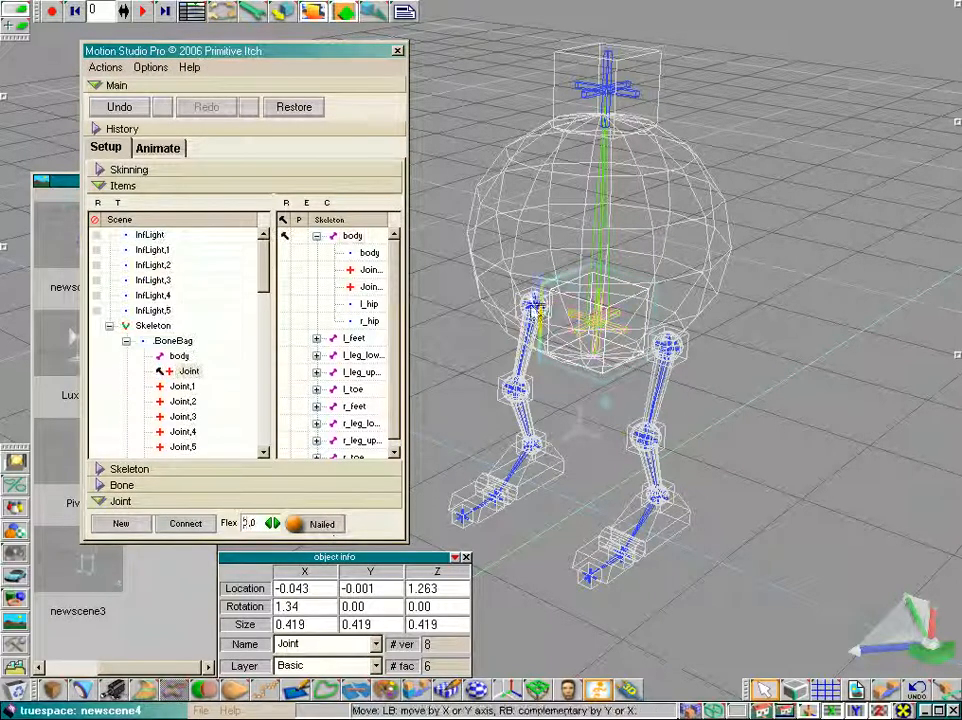
pyautogui.click(535, 310)
pyautogui.click(305, 532)
pyautogui.click(668, 346)
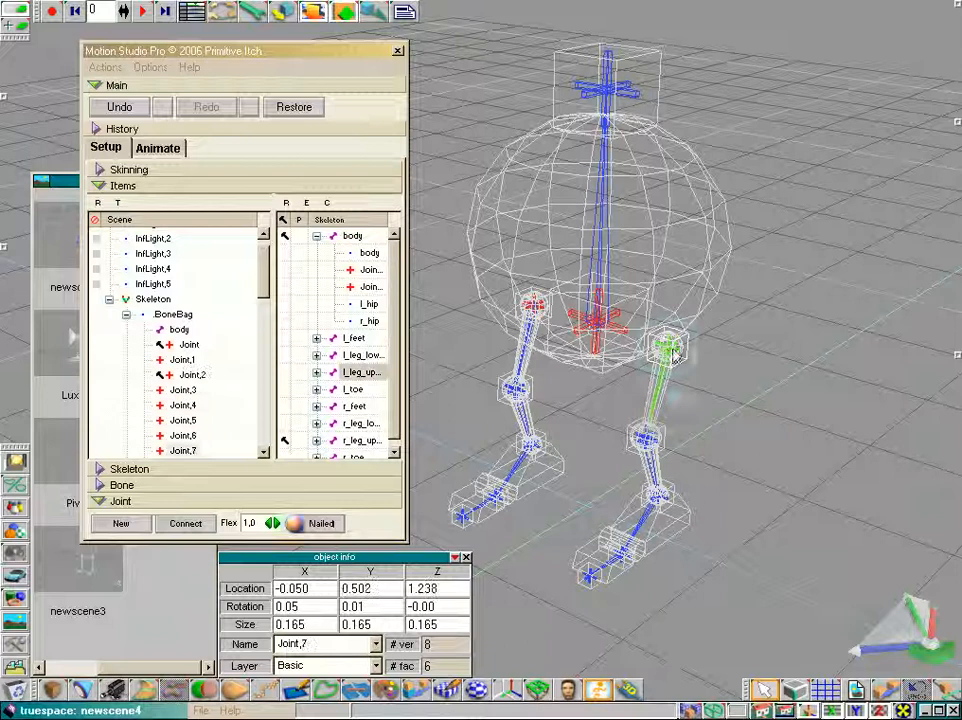
pyautogui.click(322, 530)
# Set both ankle joints to Nailed and switch to Animate mode
pyautogui.click(532, 446)
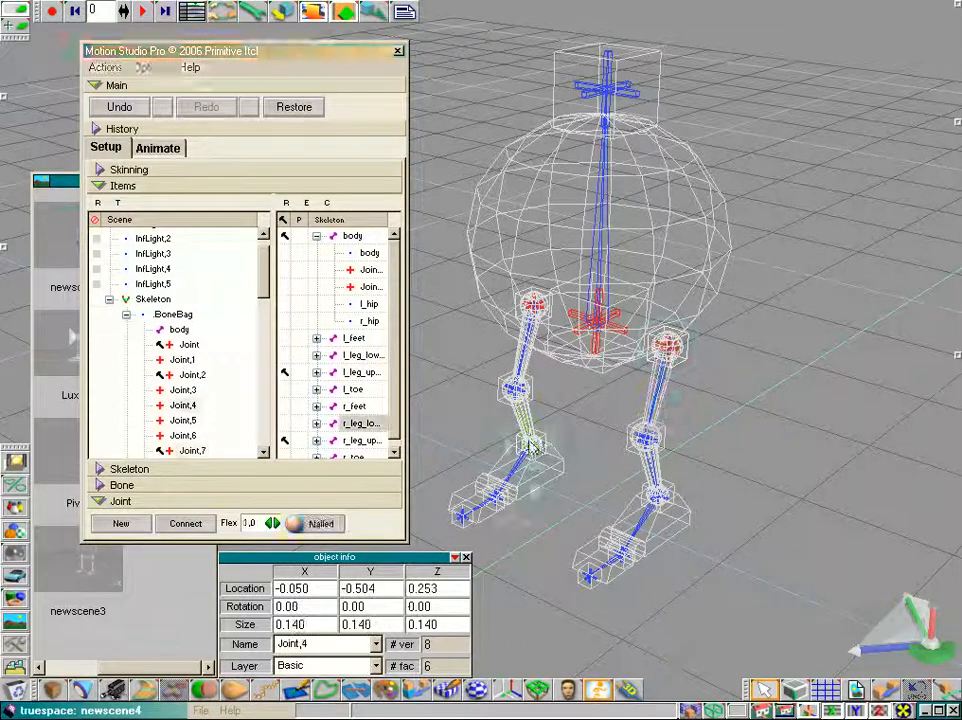
pyautogui.click(336, 526)
pyautogui.click(668, 506)
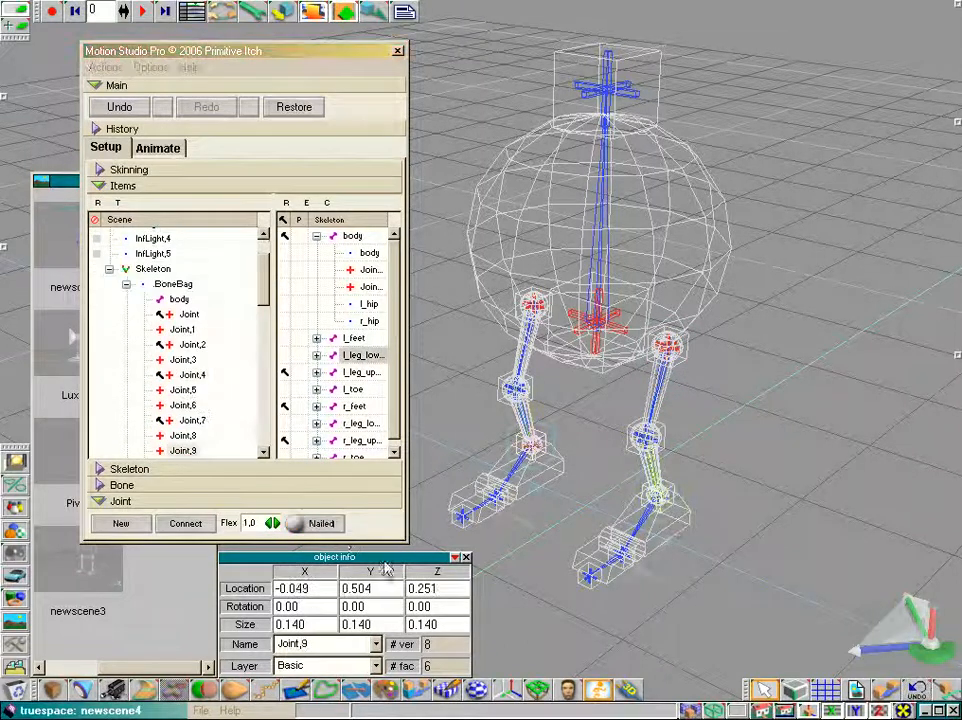
pyautogui.click(322, 526)
pyautogui.click(160, 148)
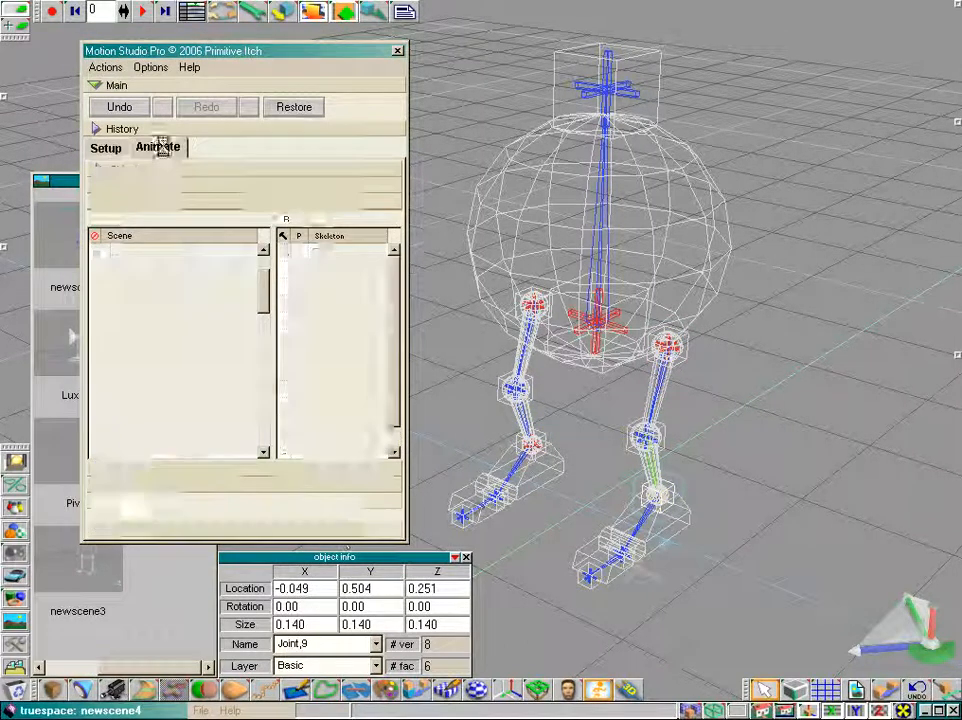
pyautogui.moveTo(932, 663); pyautogui.dragTo(930, 610)
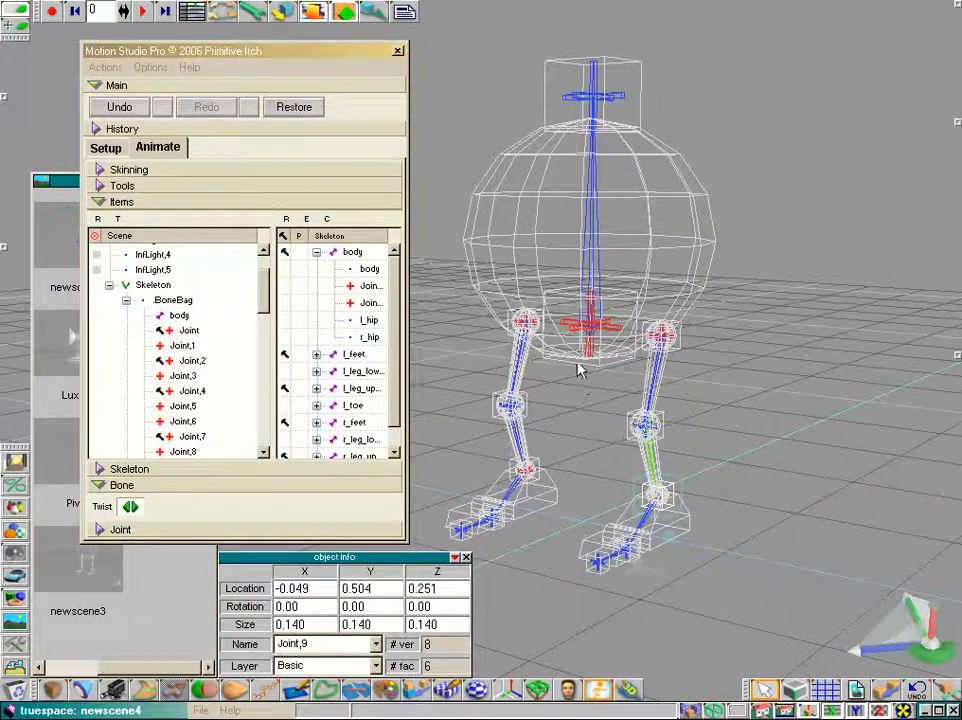
# Test the skeleton in Animate mode by dragging the pelvis joint to bend the legs
pyautogui.click(590, 333)
pyautogui.moveTo(567, 373)
pyautogui.mouseDown()
pyautogui.moveTo(567, 398)
pyautogui.moveTo(567, 338)
pyautogui.moveTo(567, 376)
pyautogui.mouseUp()
pyautogui.click(550, 410)
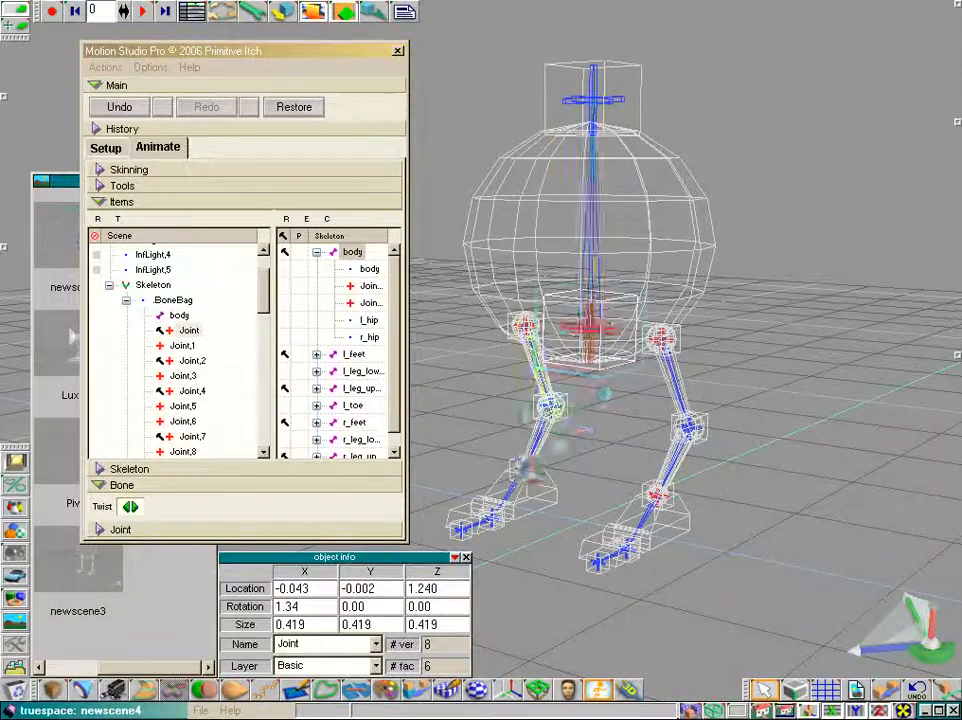
pyautogui.click(586, 341)
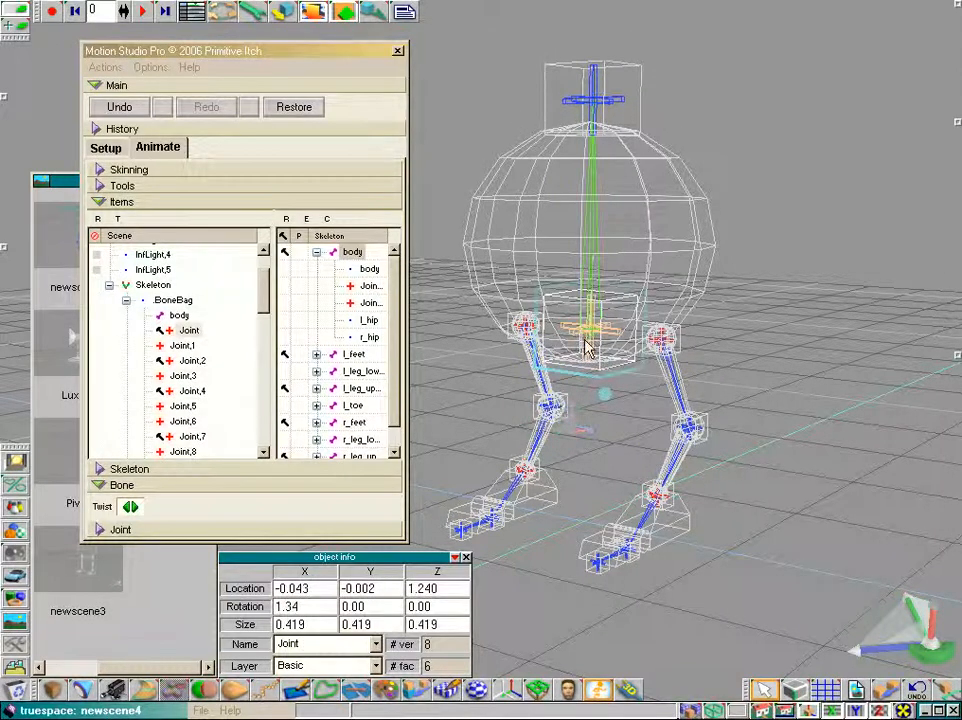
pyautogui.click(158, 147)
pyautogui.moveTo(569, 376)
pyautogui.mouseDown()
pyautogui.moveTo(569, 392)
pyautogui.moveTo(564, 376)
pyautogui.mouseUp()
# Drag the right ankle joint up and forward to test how the right knee bends
pyautogui.moveTo(659, 493)
pyautogui.mouseDown()
pyautogui.moveTo(668, 463)
pyautogui.moveTo(668, 482)
pyautogui.mouseUp()
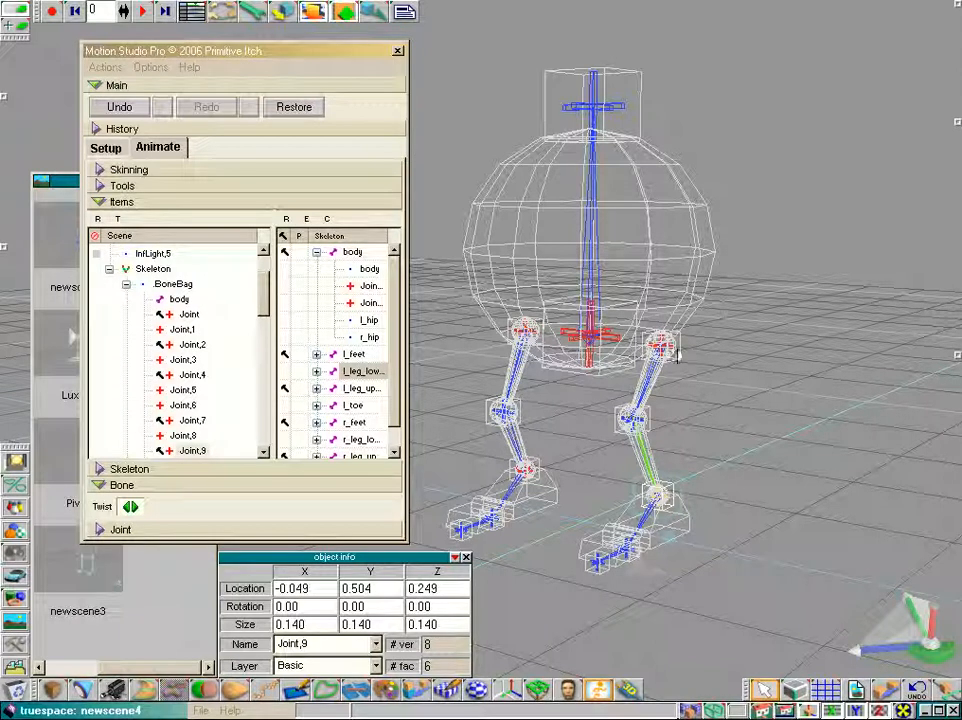
pyautogui.moveTo(664, 488); pyautogui.dragTo(672, 484)
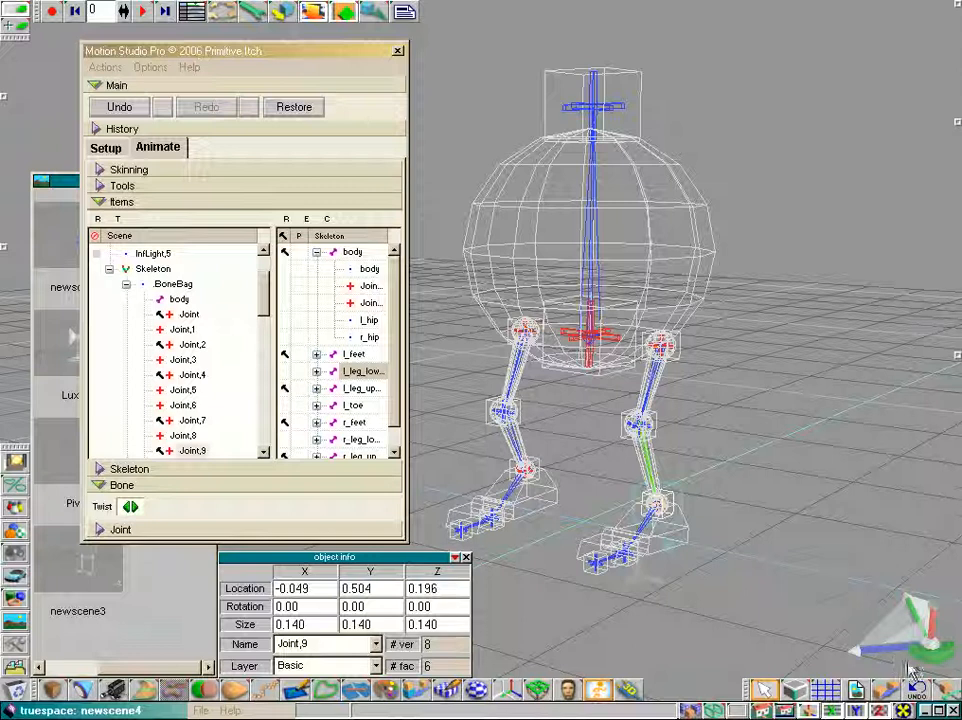
pyautogui.moveTo(910, 648); pyautogui.dragTo(903, 618)
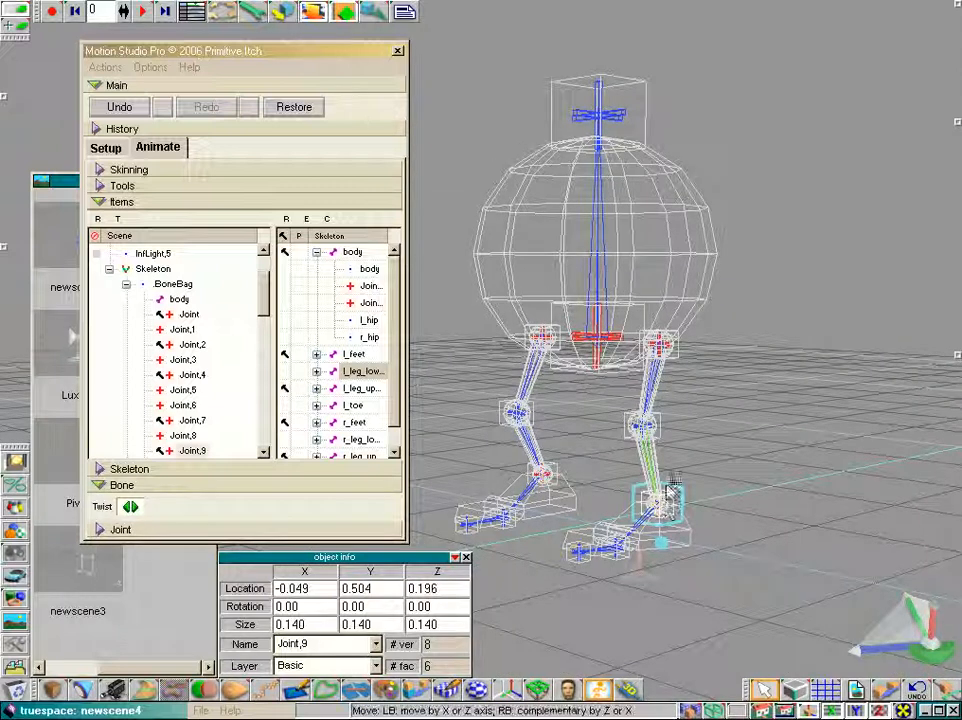
pyautogui.moveTo(668, 486); pyautogui.dragTo(669, 478)
pyautogui.moveTo(762, 711); pyautogui.dragTo(764, 690)
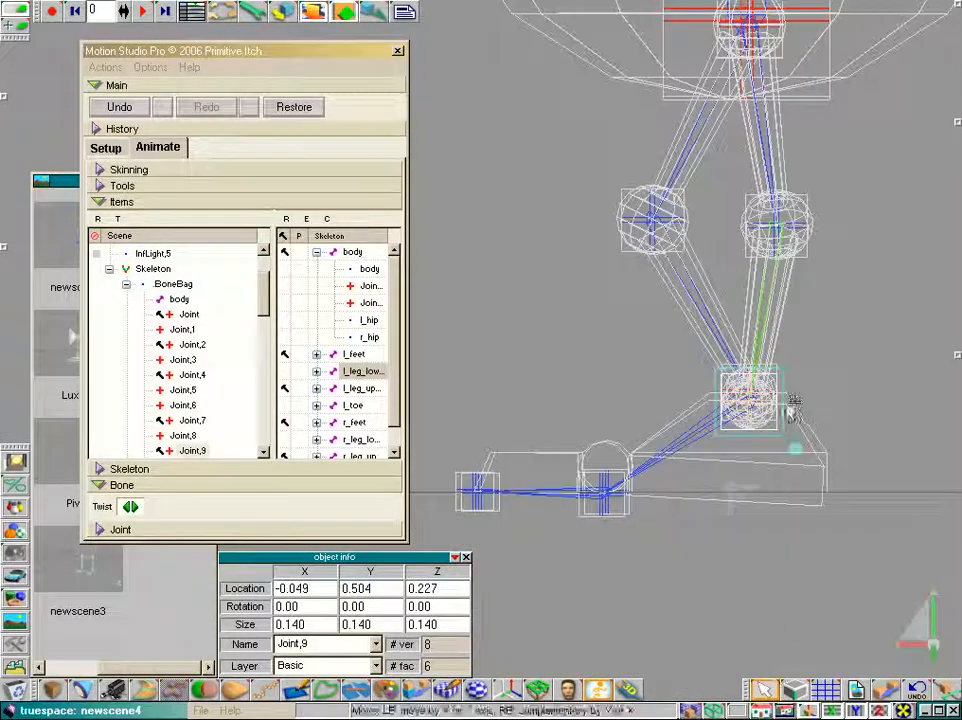
pyautogui.moveTo(749, 400); pyautogui.dragTo(697, 387)
pyautogui.moveTo(748, 352); pyautogui.dragTo(709, 376)
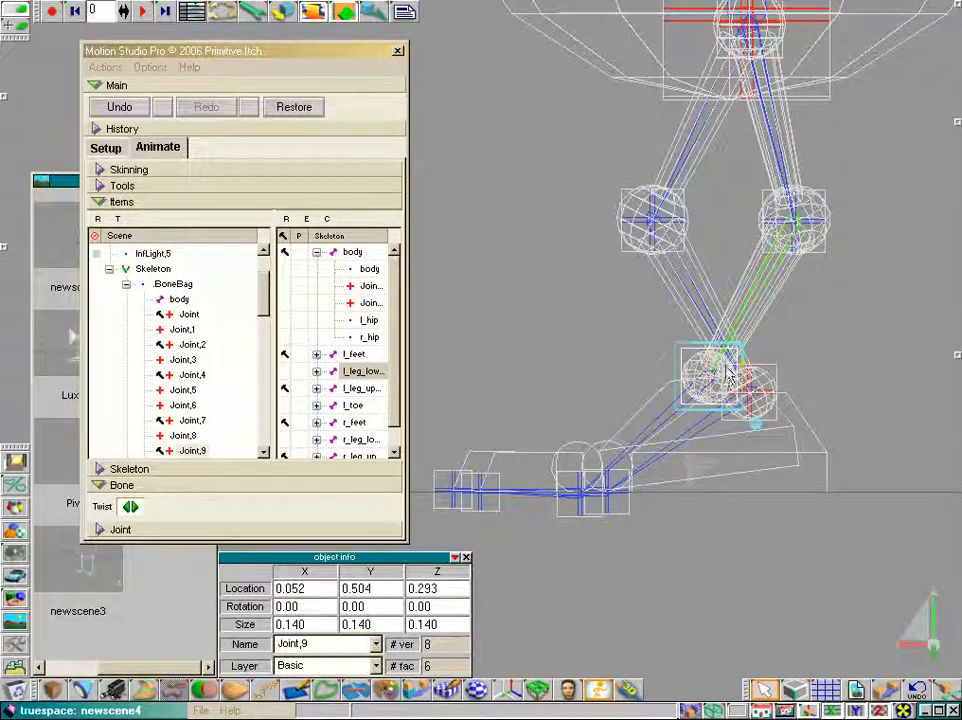
pyautogui.moveTo(838, 401); pyautogui.dragTo(816, 381)
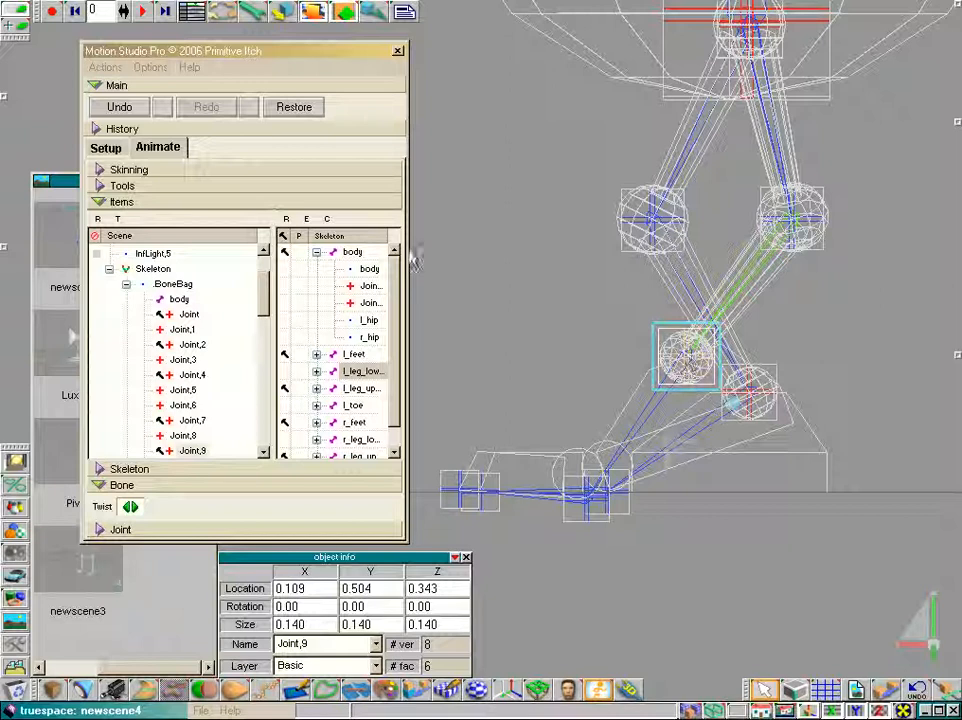
pyautogui.moveTo(763, 711); pyautogui.dragTo(766, 688)
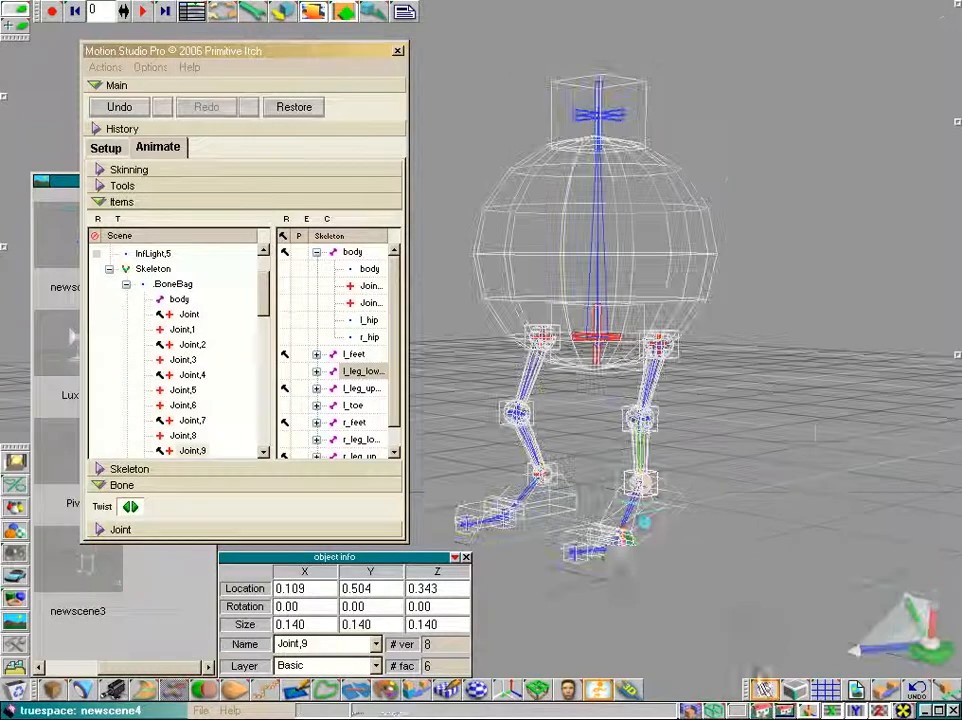
# Return to Setup mode and enable the P flag on the l_feet, r_leg_lower and r_feet bones in the skeleton list
pyautogui.click(112, 152)
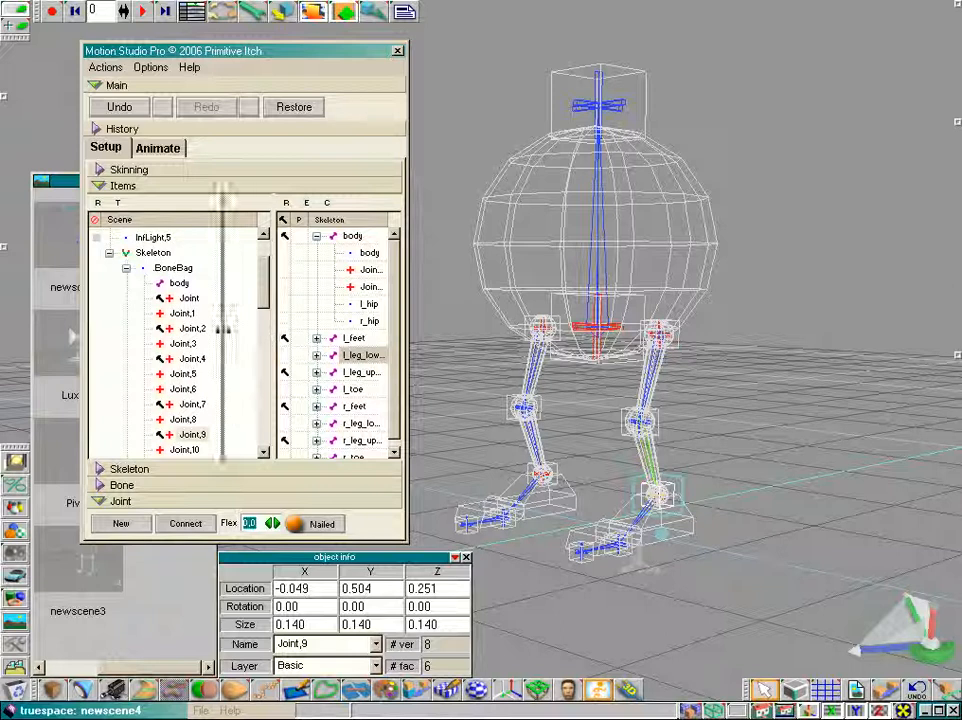
pyautogui.moveTo(273, 331); pyautogui.dragTo(222, 331)
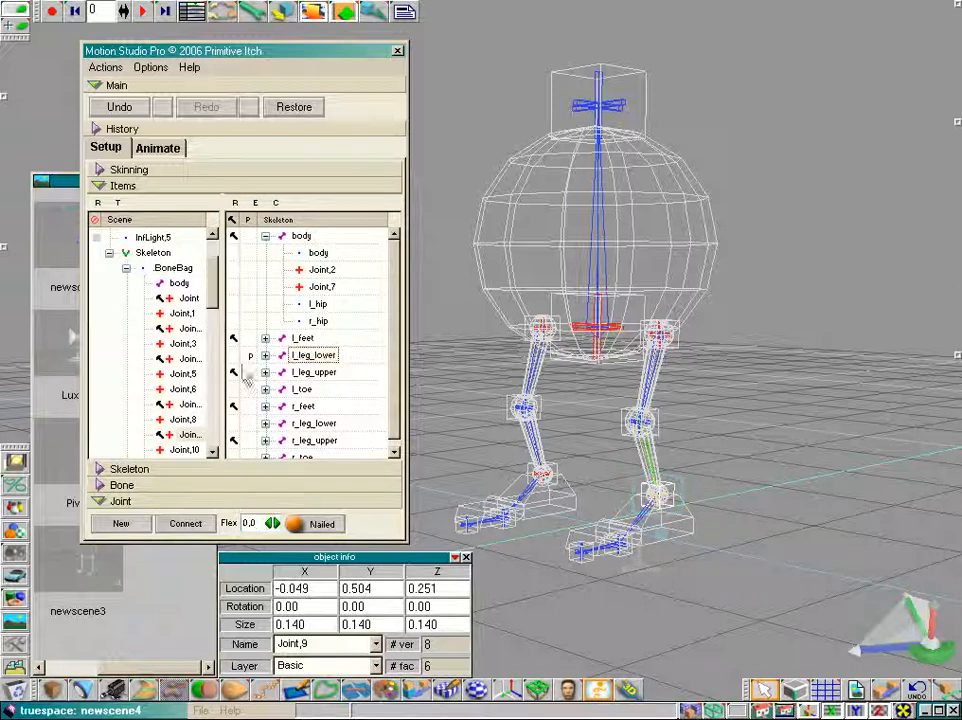
pyautogui.click(622, 543)
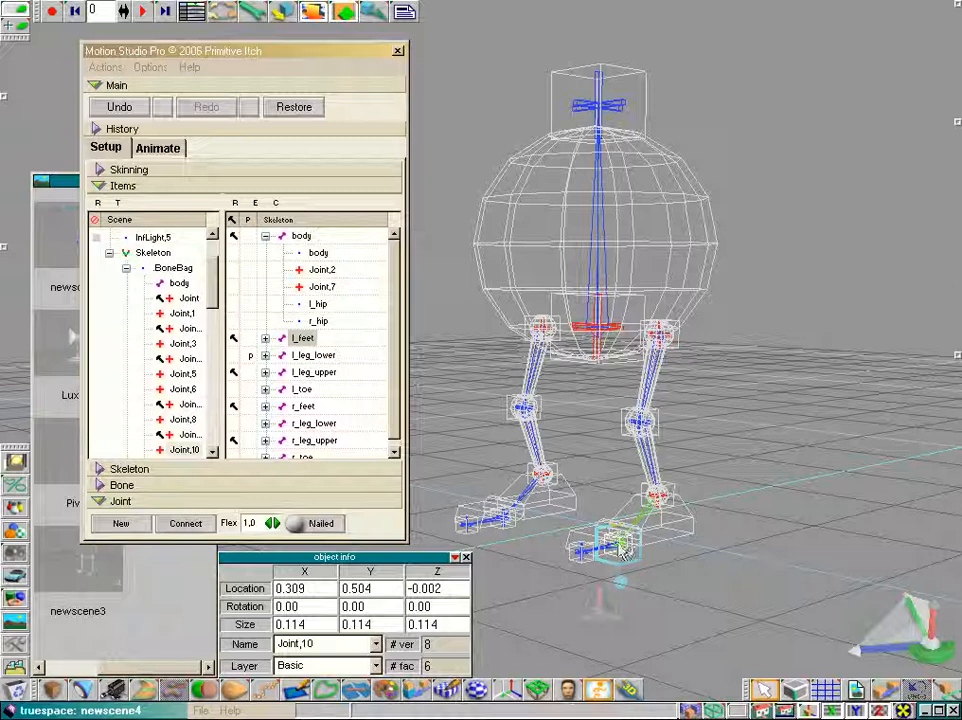
pyautogui.click(253, 344)
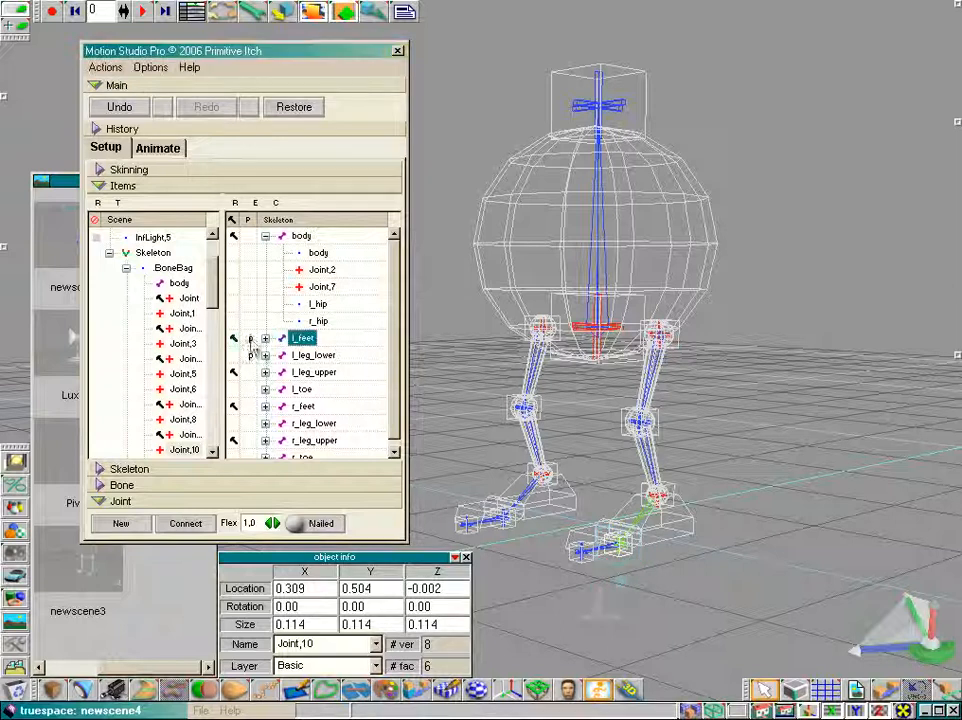
pyautogui.click(517, 503)
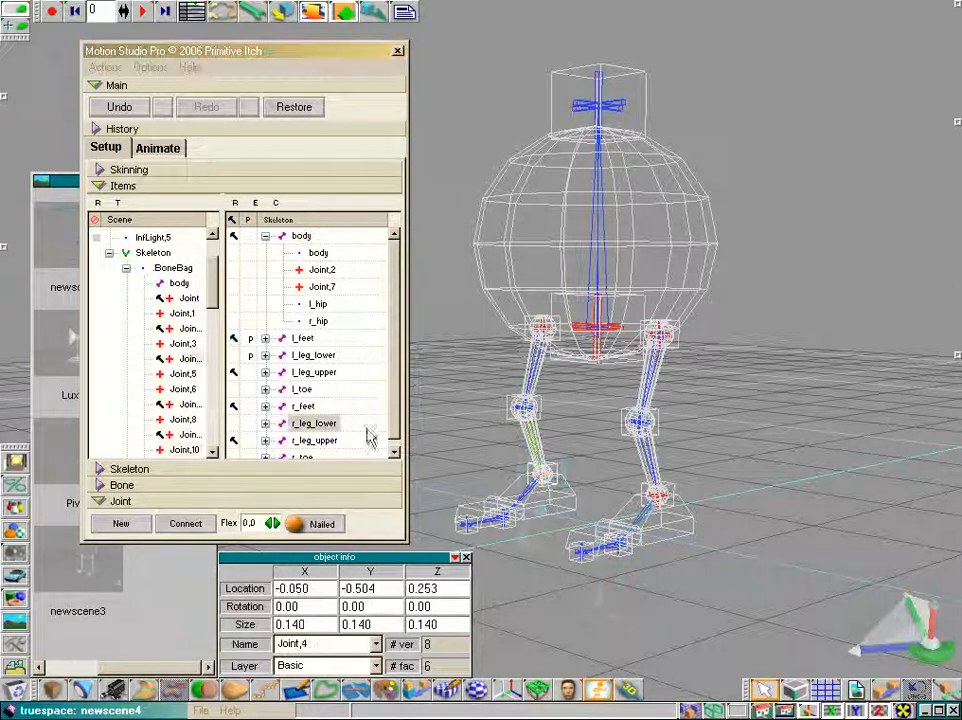
pyautogui.click(252, 427)
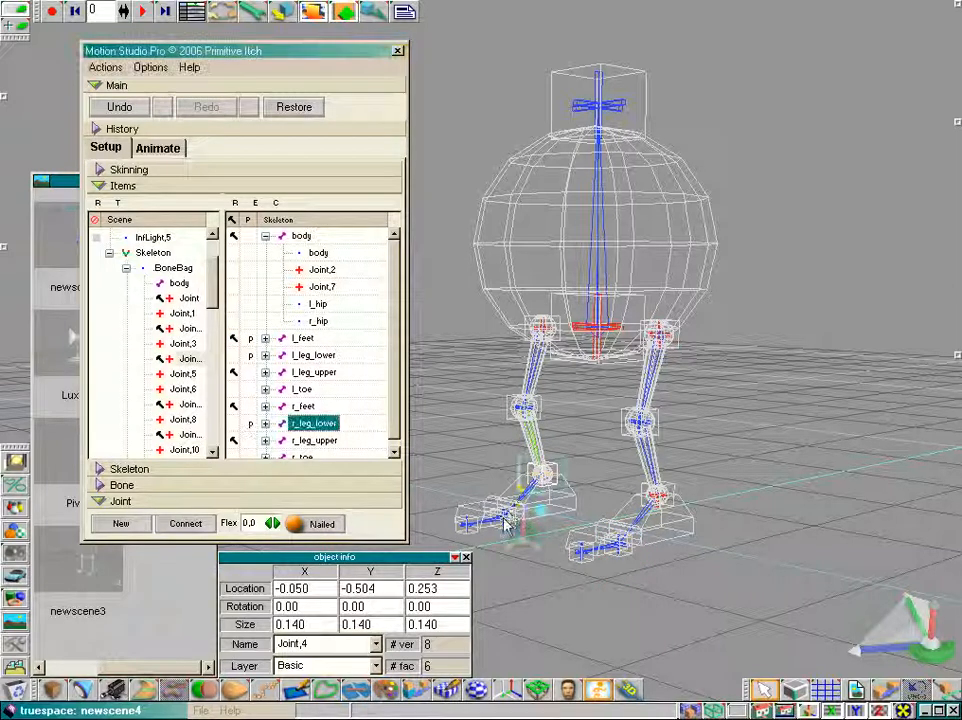
pyautogui.click(503, 517)
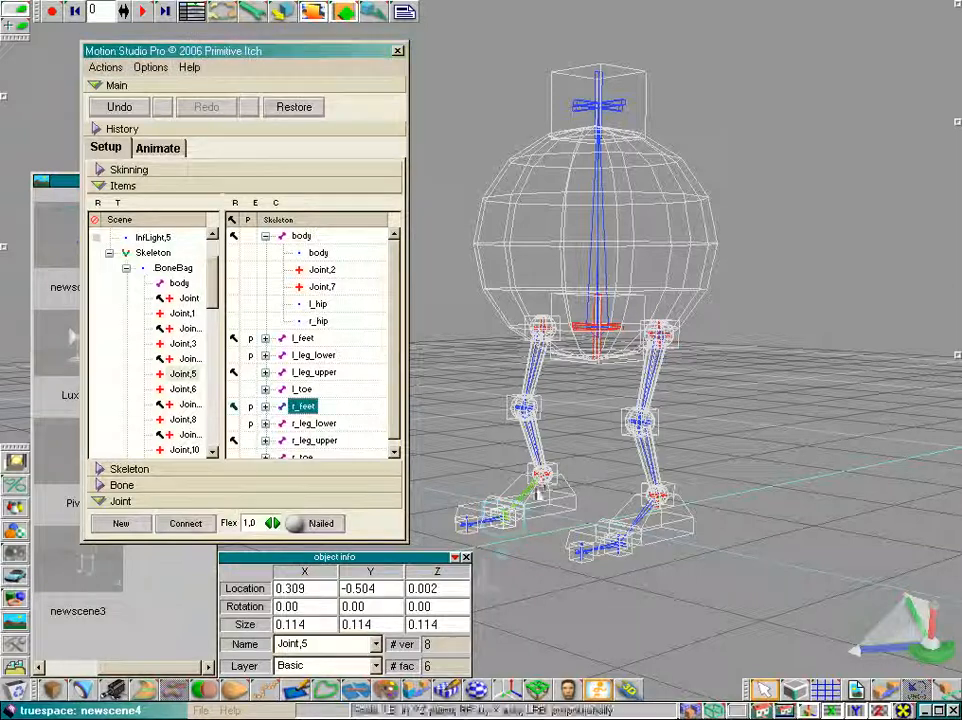
# Switch to Animate mode and drag the right ankle joint again to test the leg's bending
pyautogui.click(160, 149)
pyautogui.moveTo(762, 711); pyautogui.dragTo(762, 680)
pyautogui.click(757, 402)
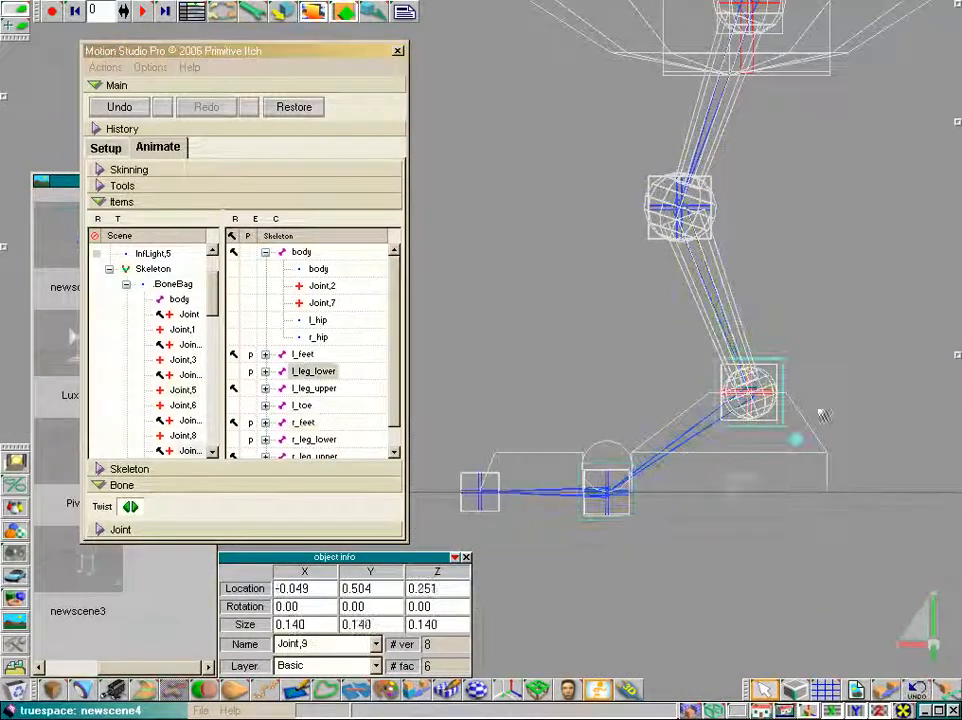
pyautogui.moveTo(754, 393); pyautogui.dragTo(855, 418)
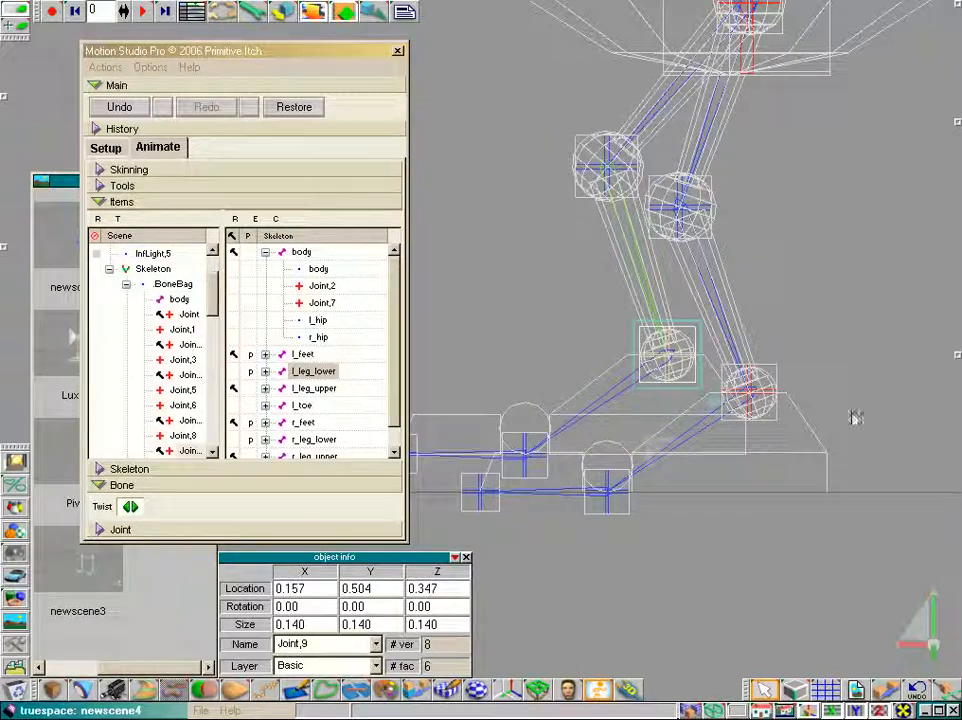
pyautogui.moveTo(661, 454)
pyautogui.mouseDown()
pyautogui.moveTo(641, 450)
pyautogui.moveTo(661, 455)
pyautogui.mouseUp()
pyautogui.moveTo(763, 711); pyautogui.dragTo(764, 600)
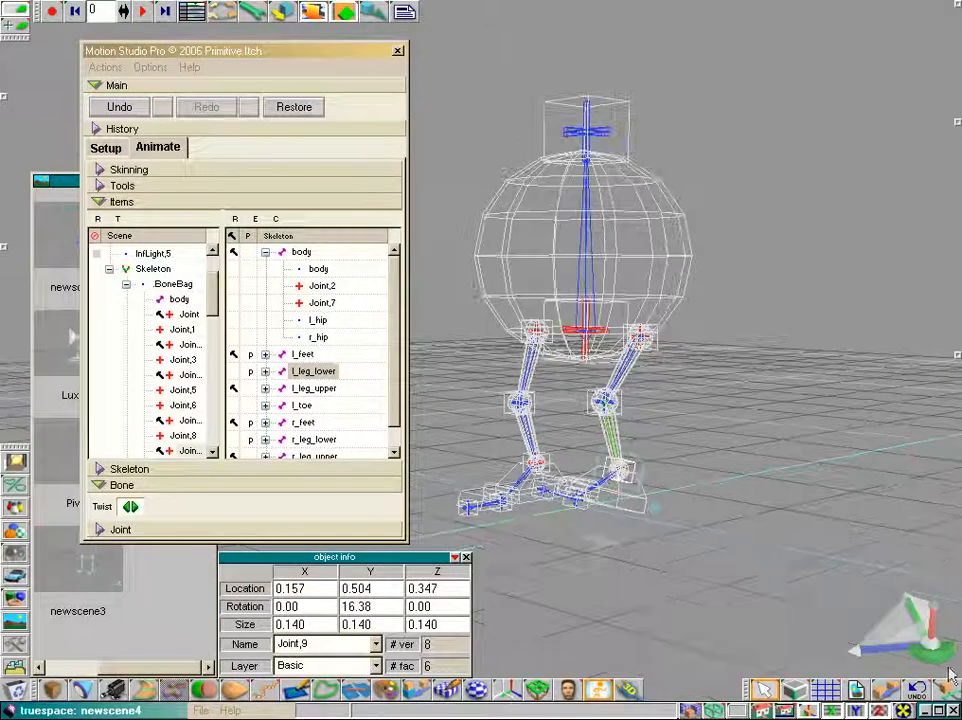
pyautogui.moveTo(931, 650); pyautogui.dragTo(931, 660)
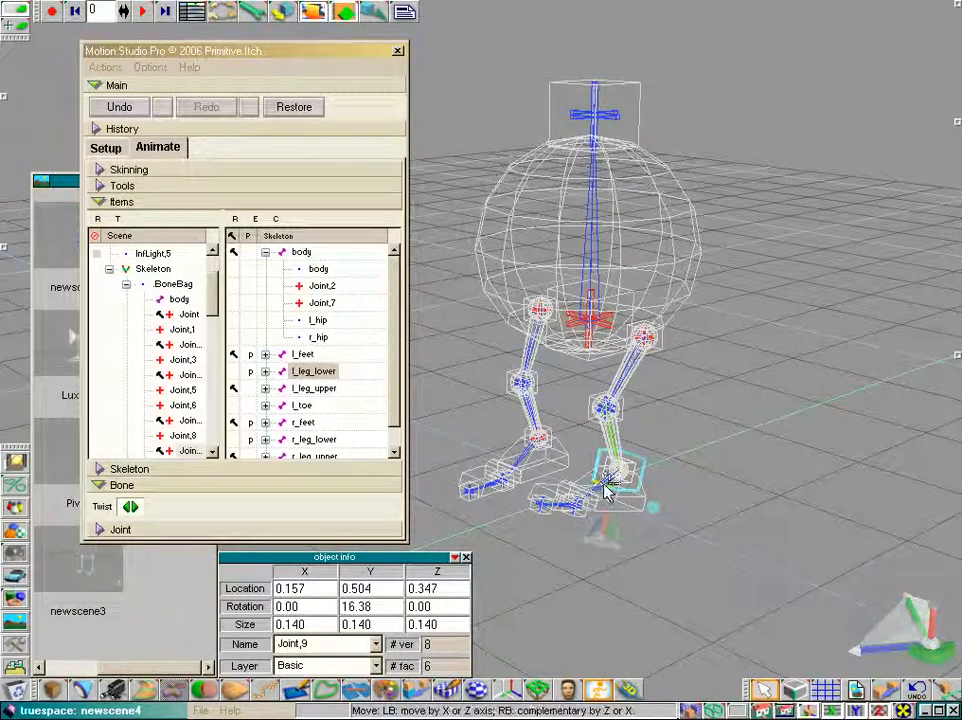
pyautogui.moveTo(603, 490)
pyautogui.mouseDown()
pyautogui.moveTo(574, 488)
pyautogui.moveTo(620, 491)
pyautogui.moveTo(609, 488)
pyautogui.mouseUp()
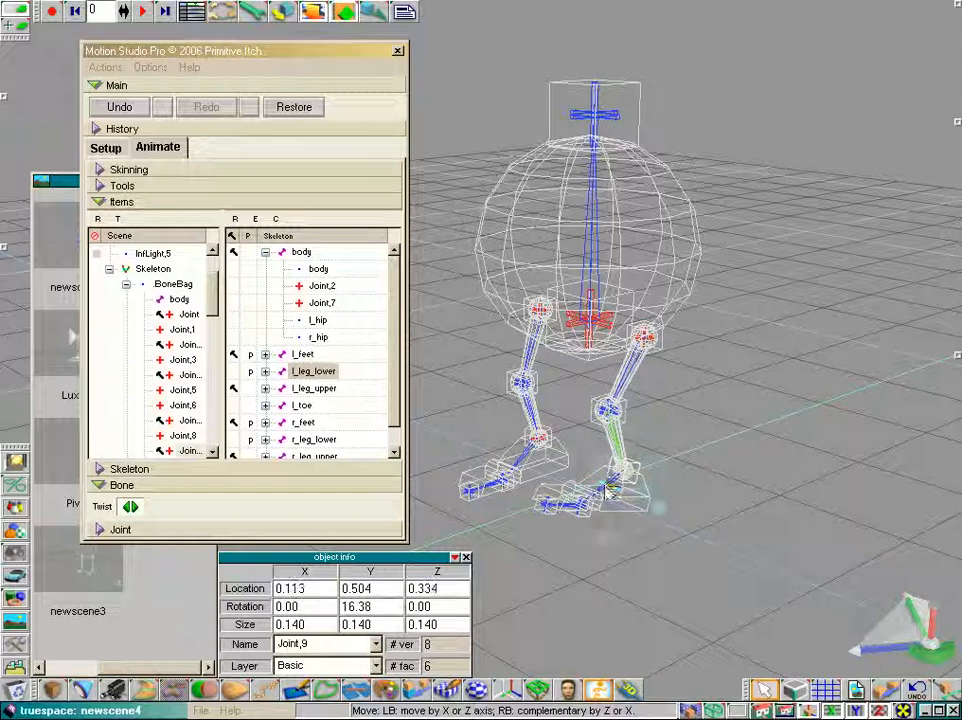